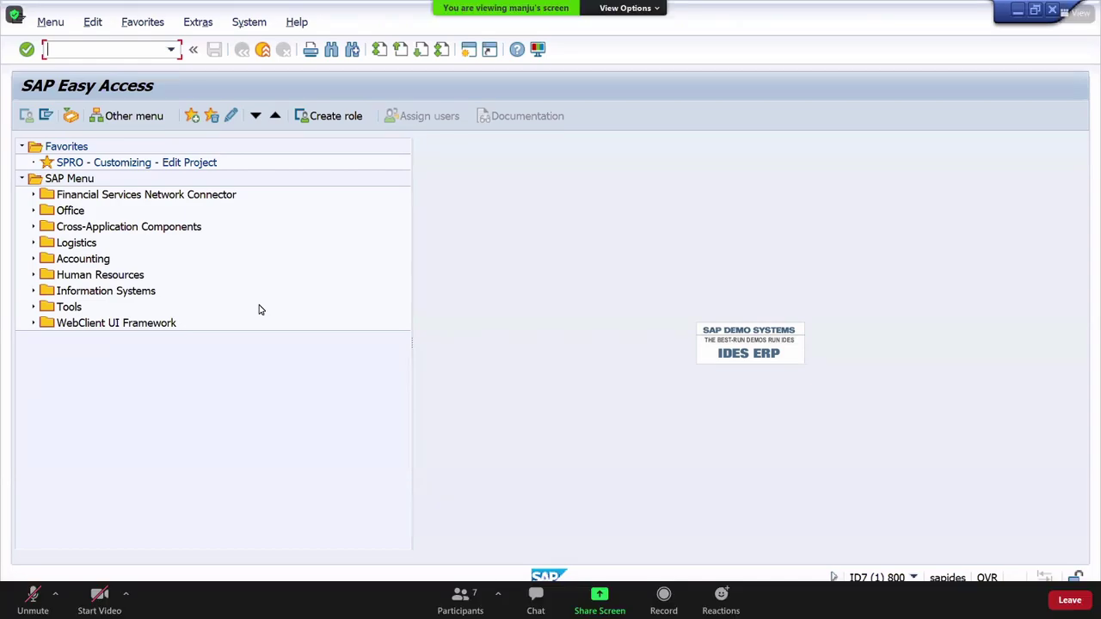
left_click(33, 598)
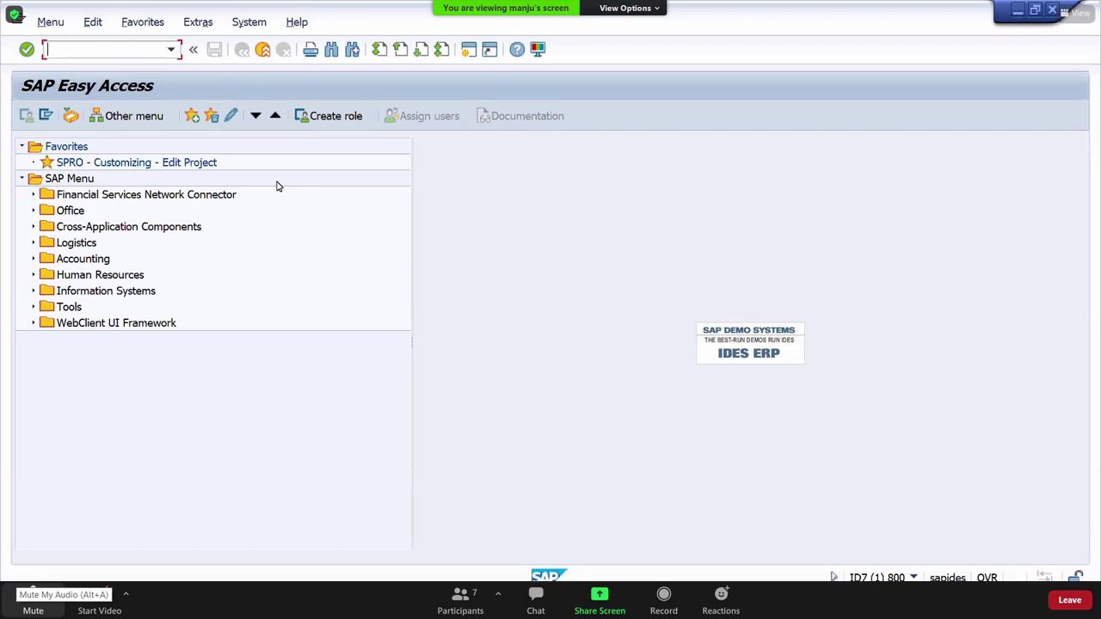
Step: Run transaction spro and display the SAP Reference IMG
type("spro")
key("Return")
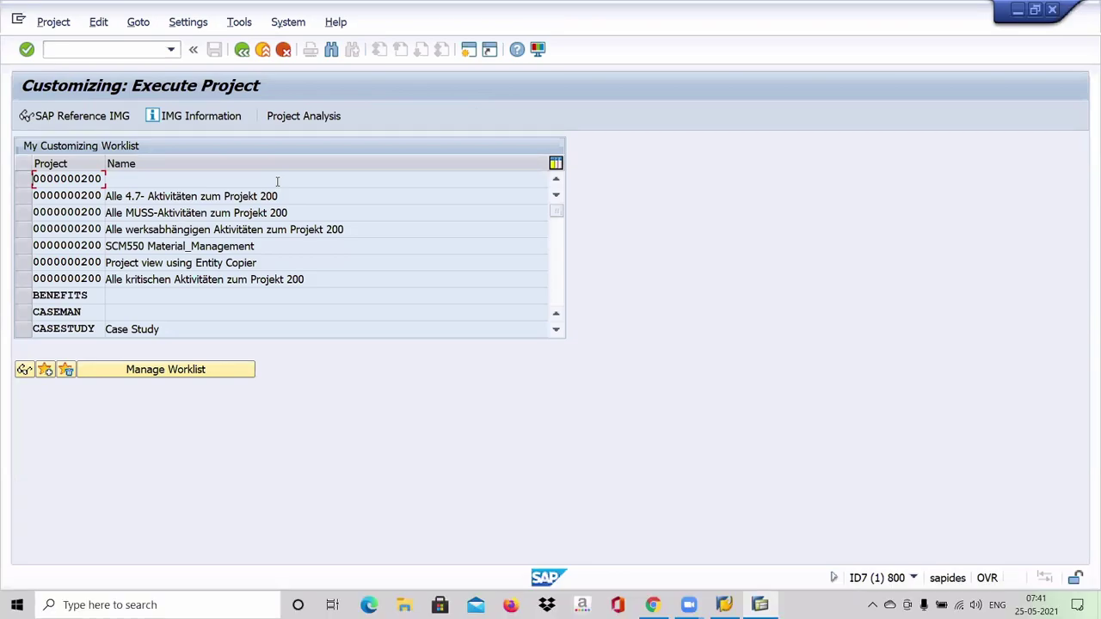
left_click(67, 120)
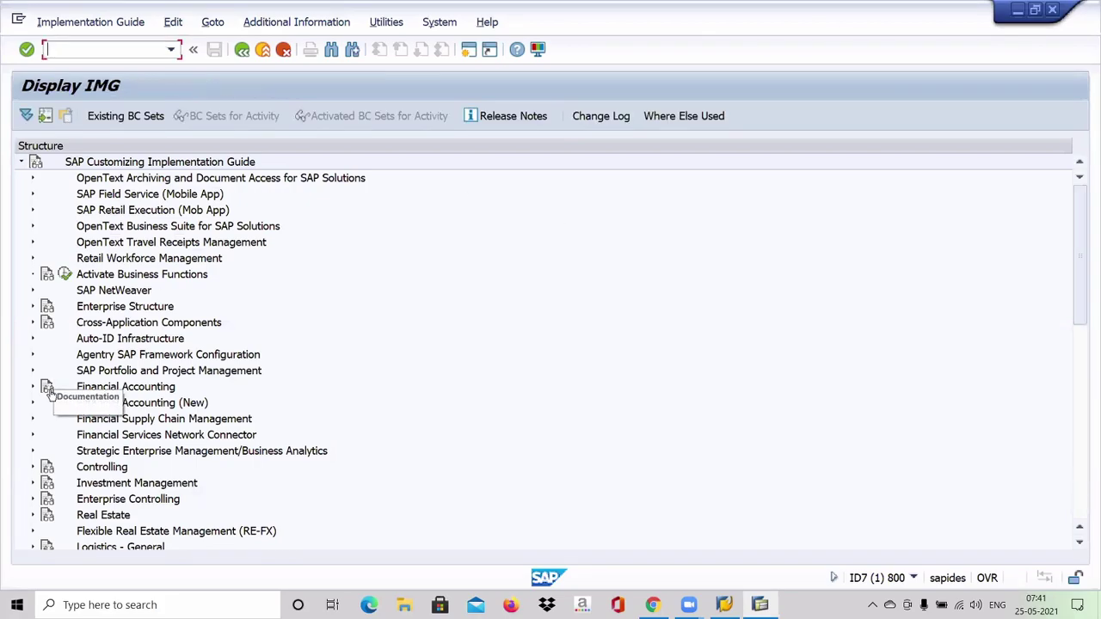
Step: Open the Maintain Fiscal Year Variant activity in the Fiscal Year node of Financial Accounting Global Settings
left_click(33, 388)
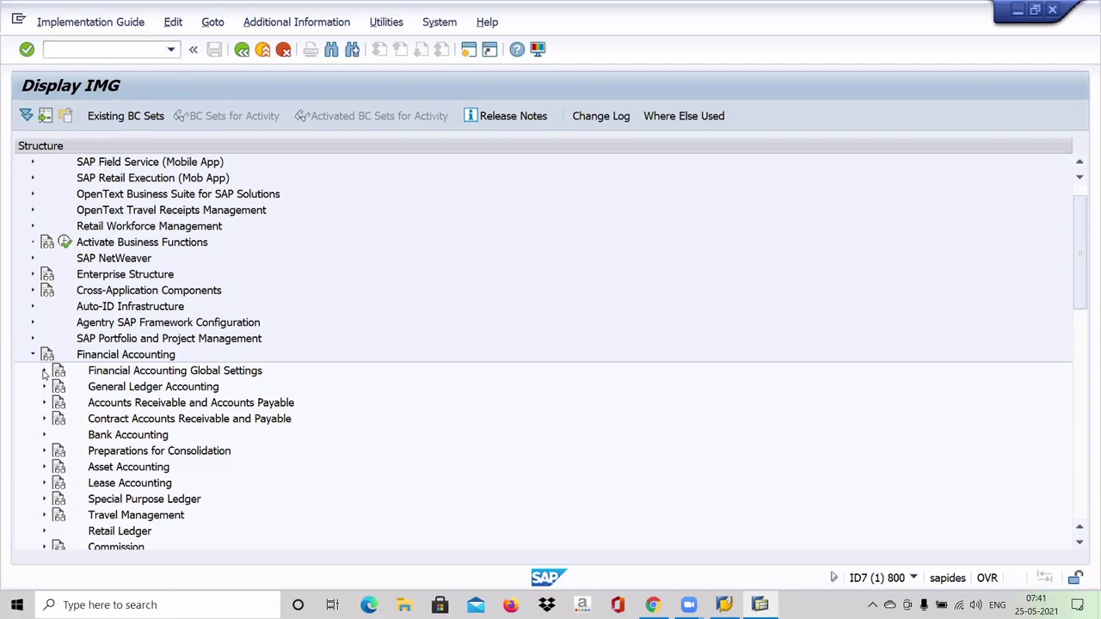
left_click(44, 372)
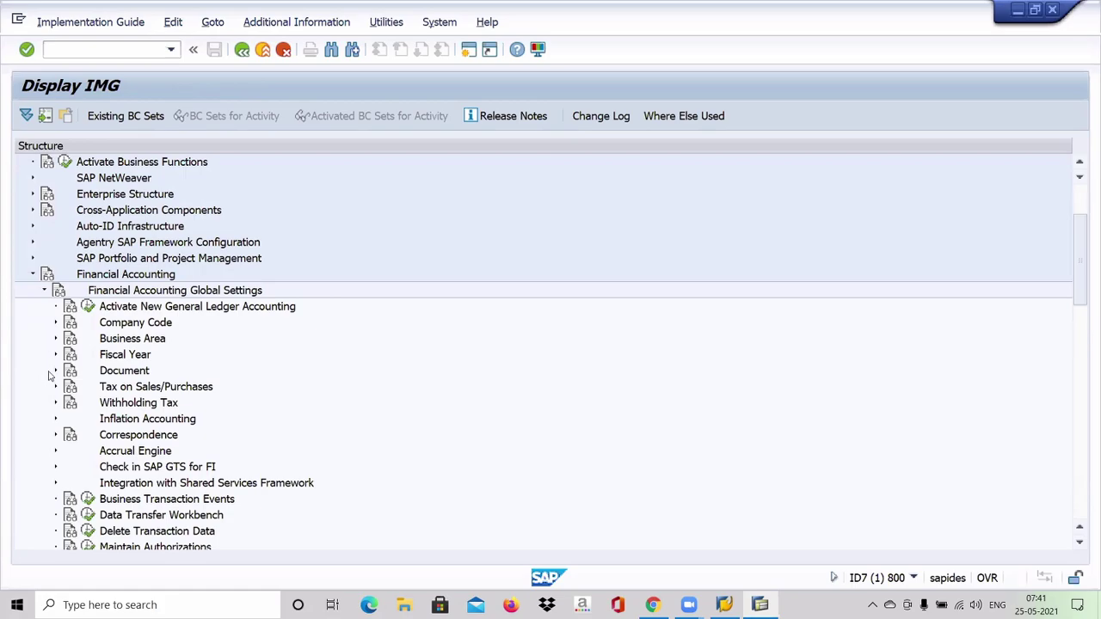
left_click(55, 355)
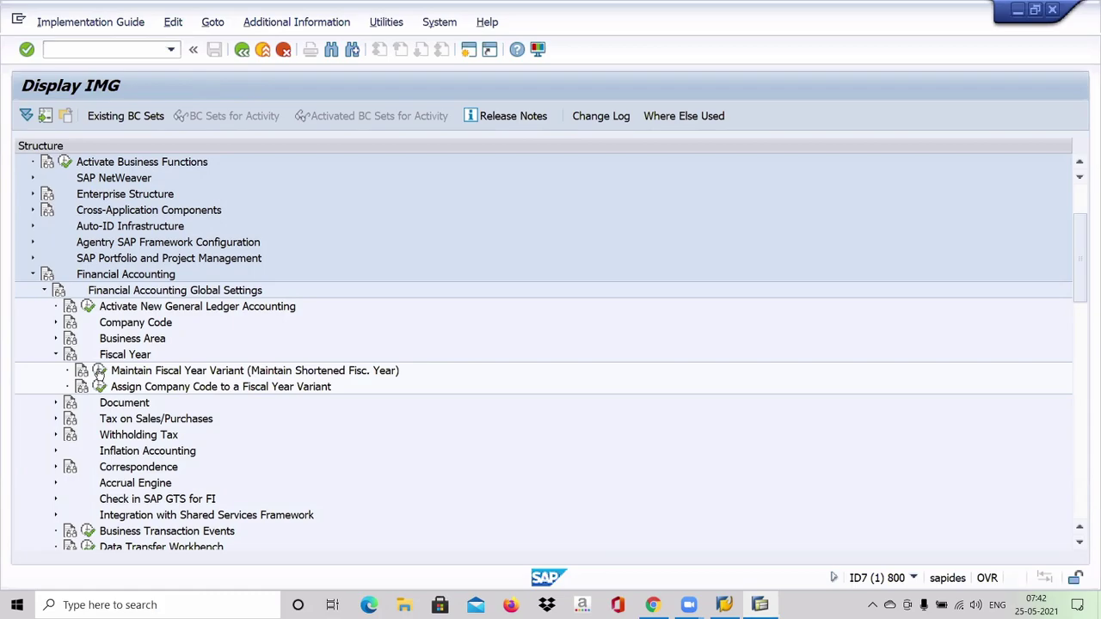
left_click(99, 370)
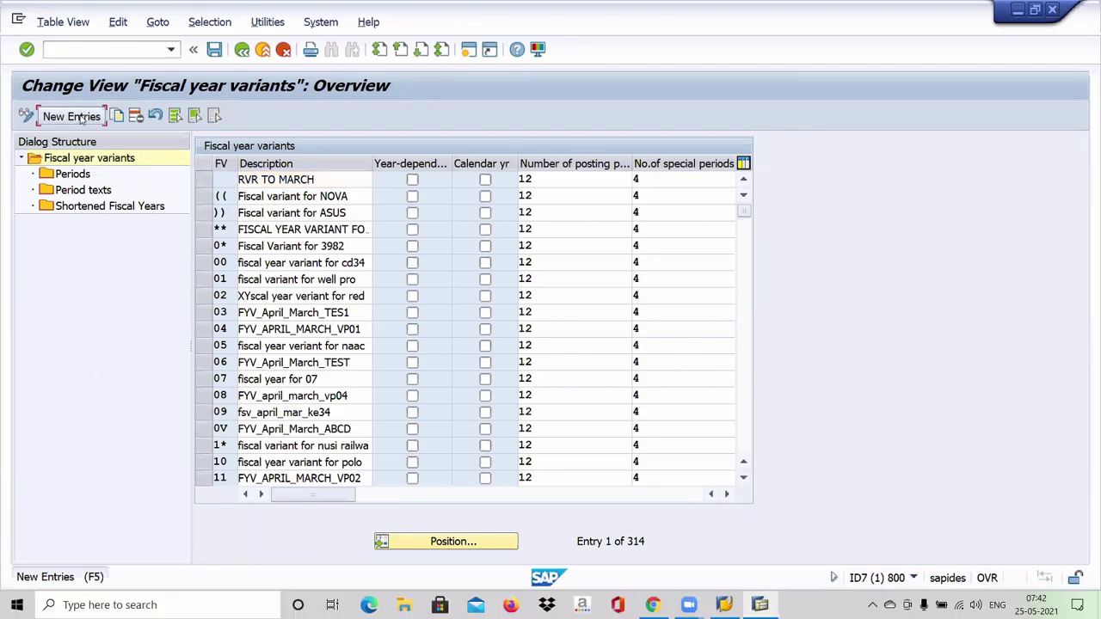
Step: Create a new fiscal year variant entry with the key BM
left_click(80, 119)
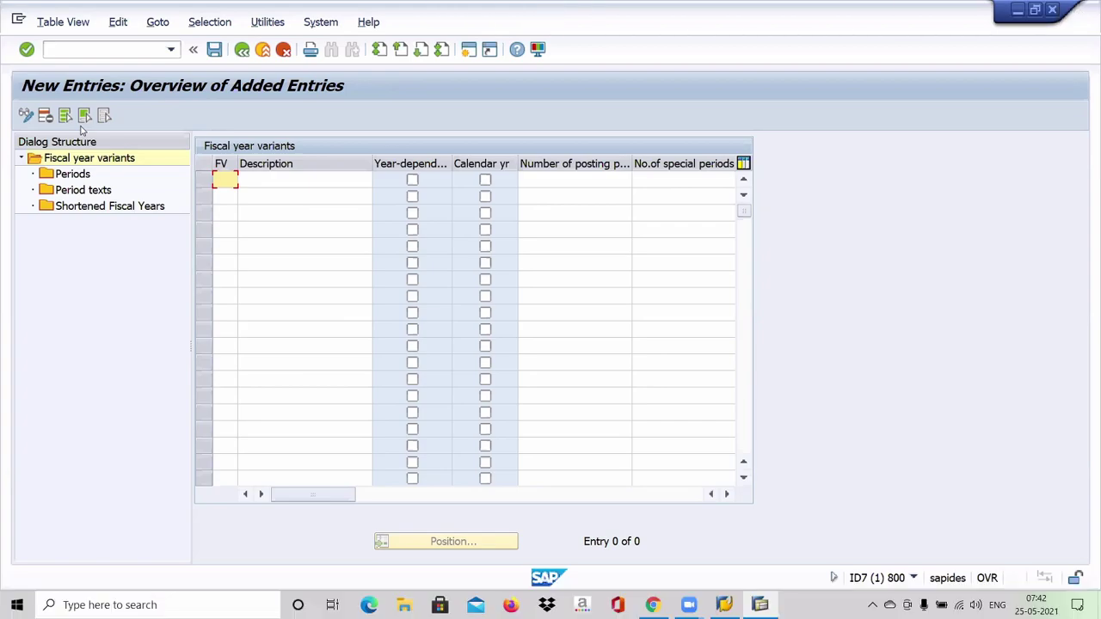
type("bm")
key("BackSpace")
key("BackSpace")
key("Caps_Lock")
type("BM")
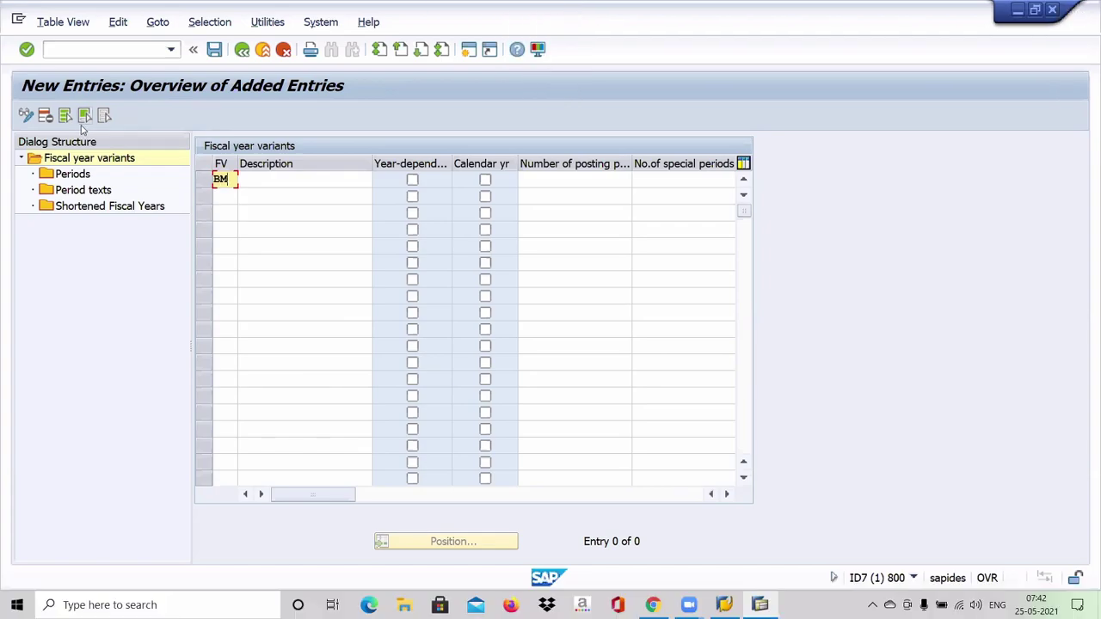
key("Tab")
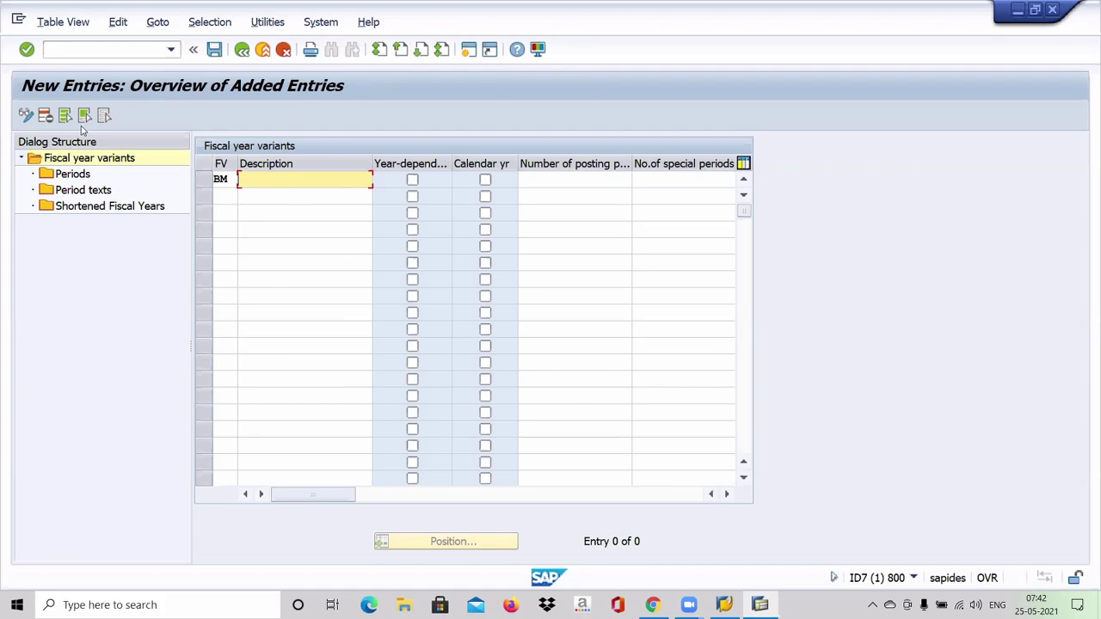
Step: Set the description of fiscal year variant BM to APR-MAR
type("AP")
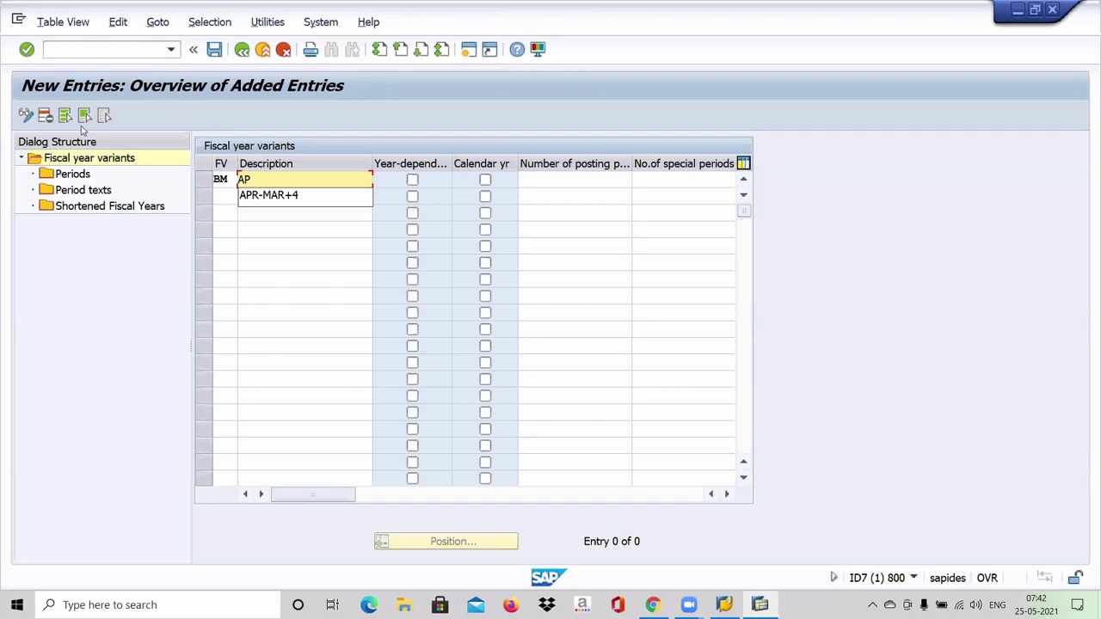
key("Down")
key("Tab")
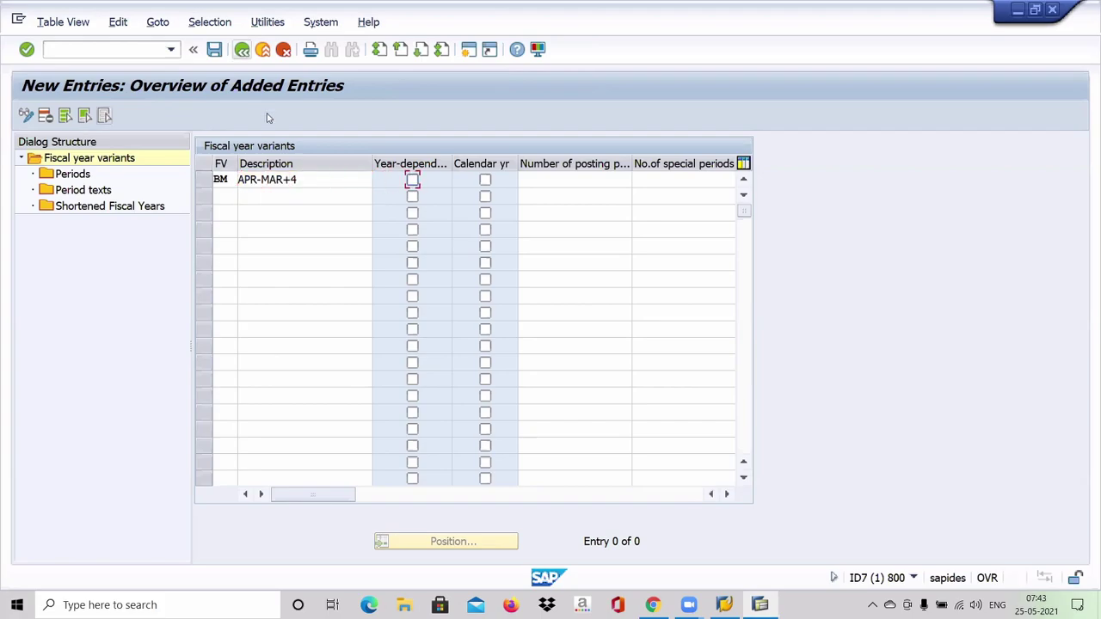
left_click(314, 178)
key("BackSpace")
key("BackSpace")
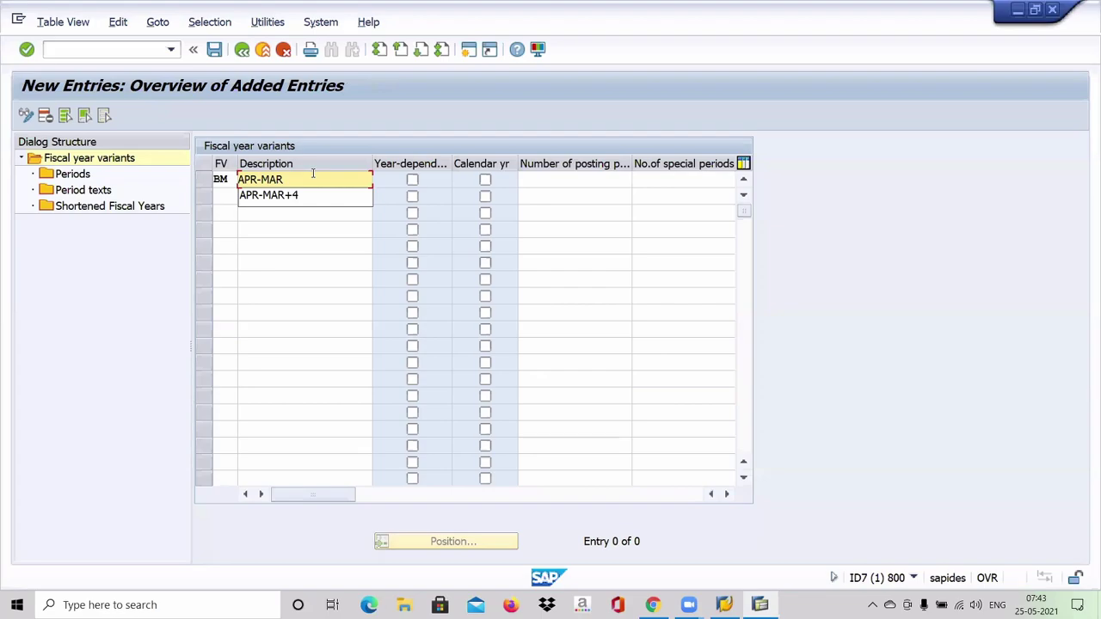
key("Tab")
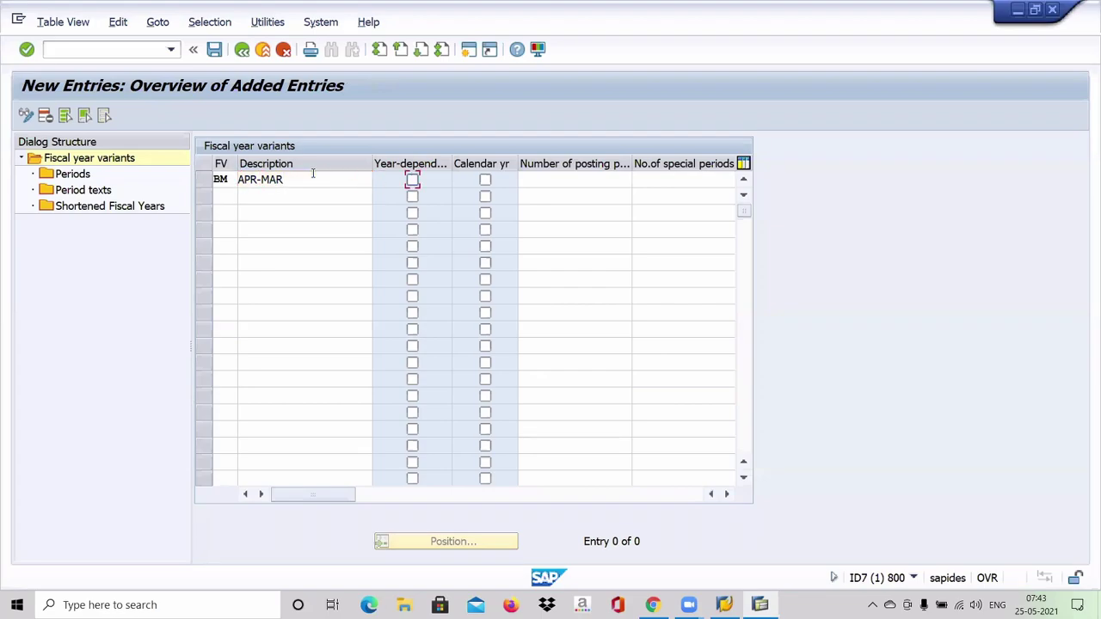
Step: Set 12 posting periods and 4 special periods for variant BM, leaving it neither year-dependent nor calendar-year, and save the entry
key("Tab")
key("Tab")
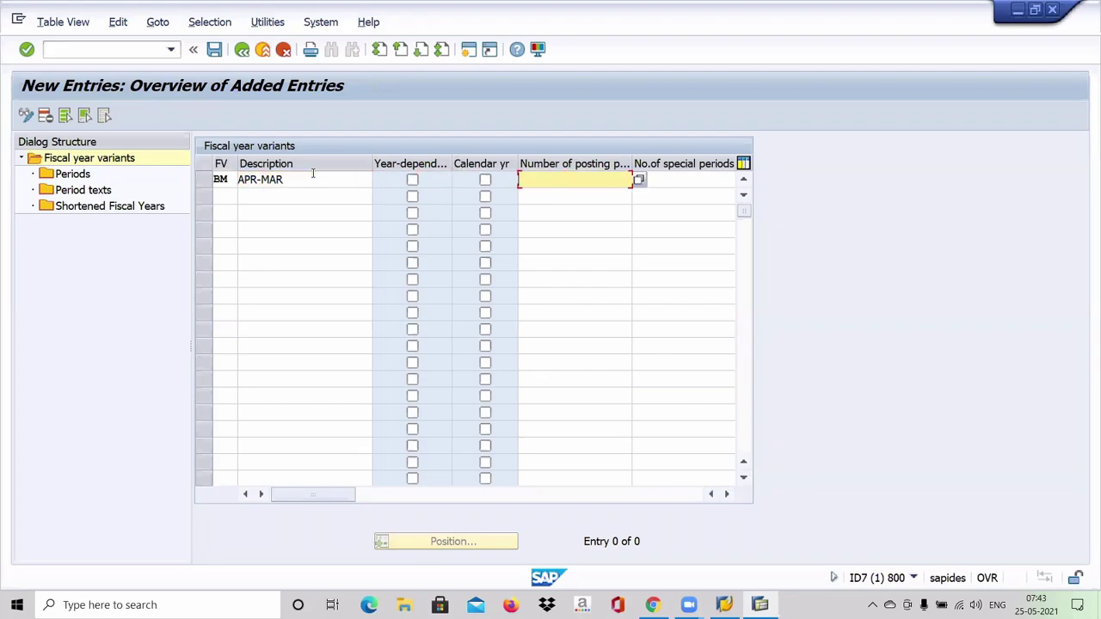
type("12")
key("Tab")
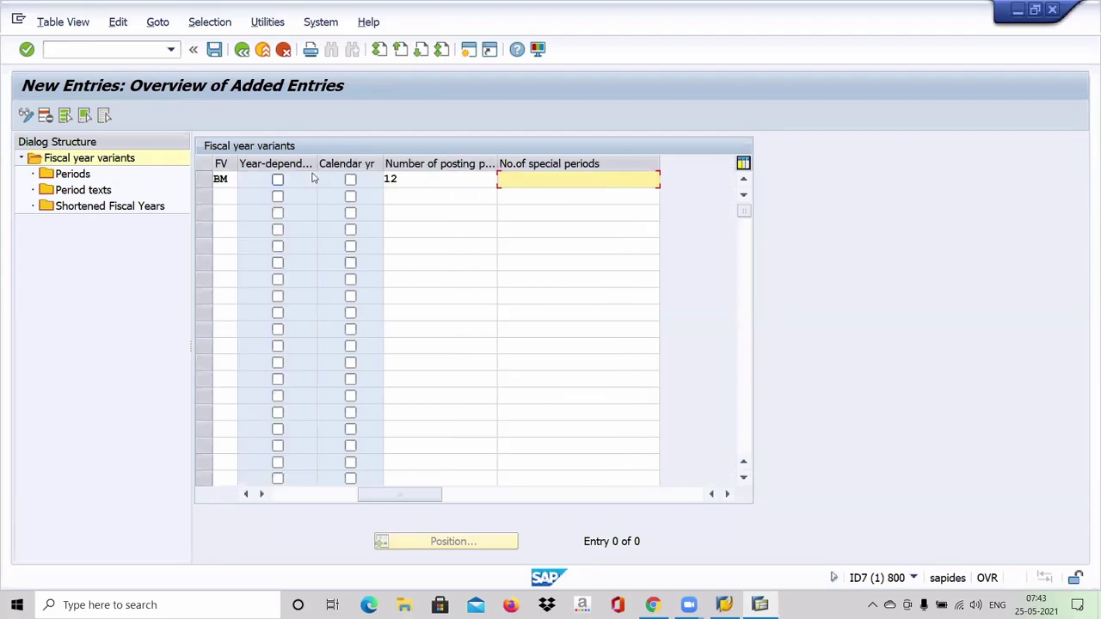
type("4")
key("Tab")
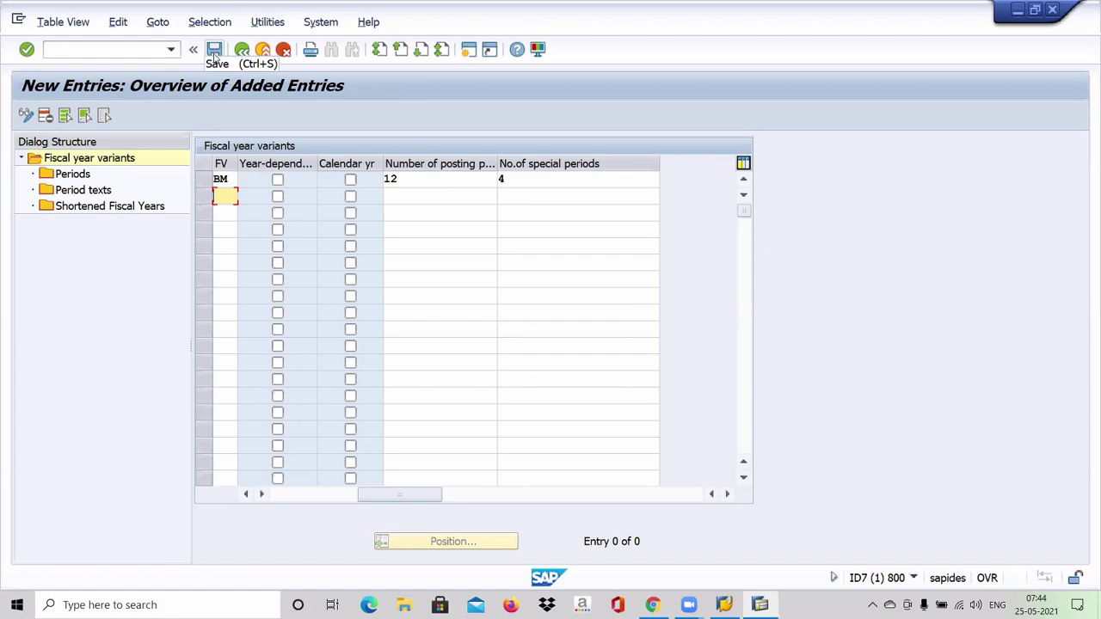
left_click(215, 50)
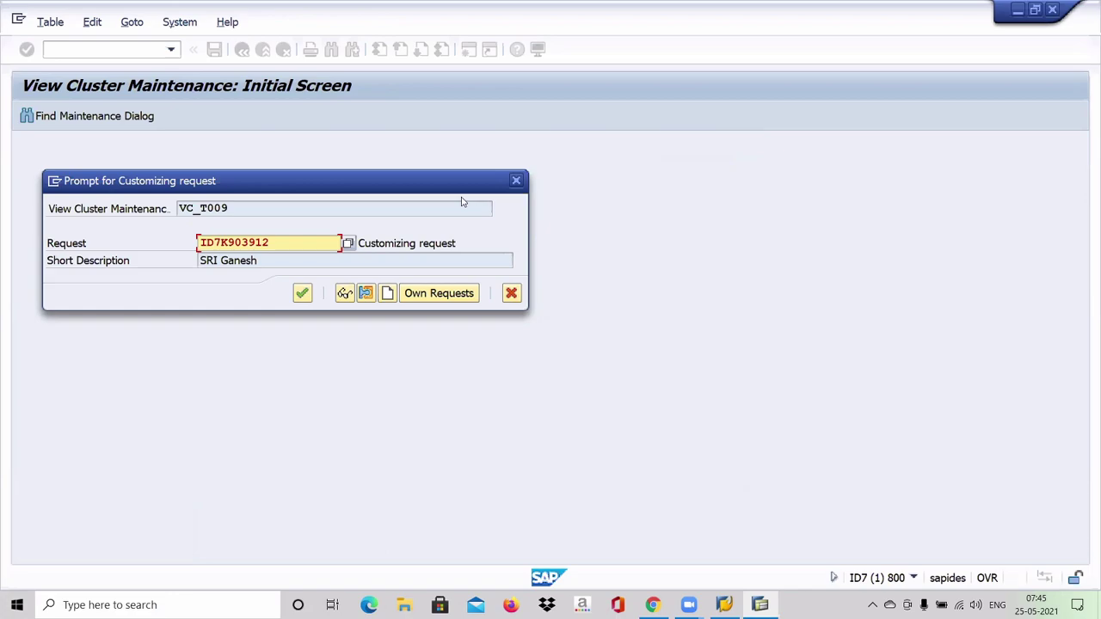
Step: Browse the list of own customizing requests and return to the request prompt
left_click(439, 293)
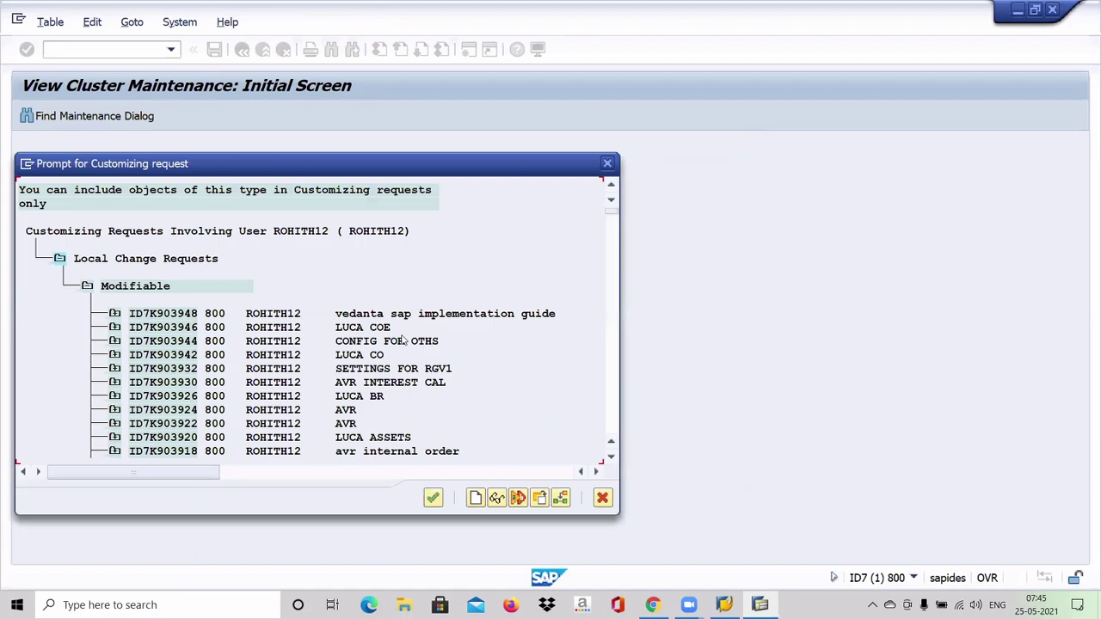
scroll(402, 340, "down", 1)
scroll(403, 340, "down", 1)
scroll(403, 341, "down", 1)
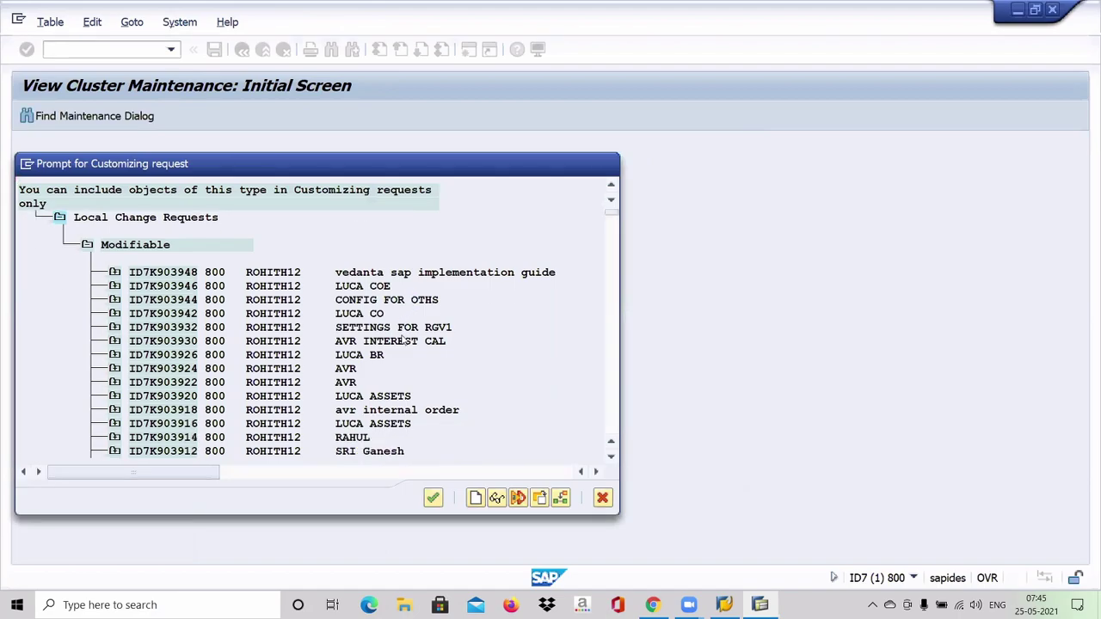
scroll(403, 340, "down", 4)
scroll(402, 341, "down", 4)
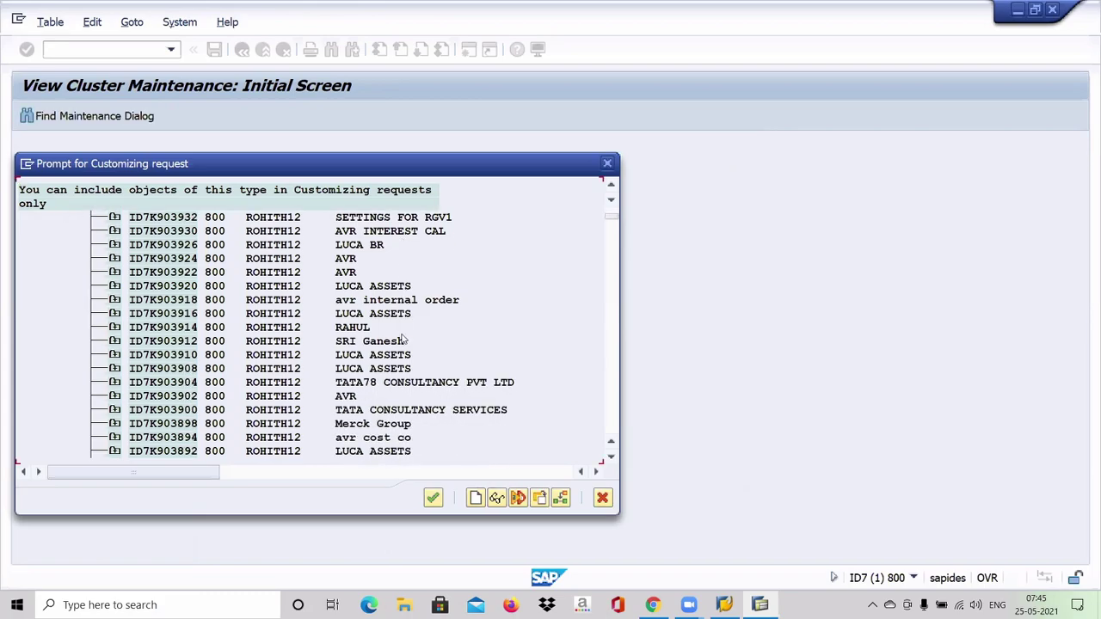
scroll(402, 341, "down", 2)
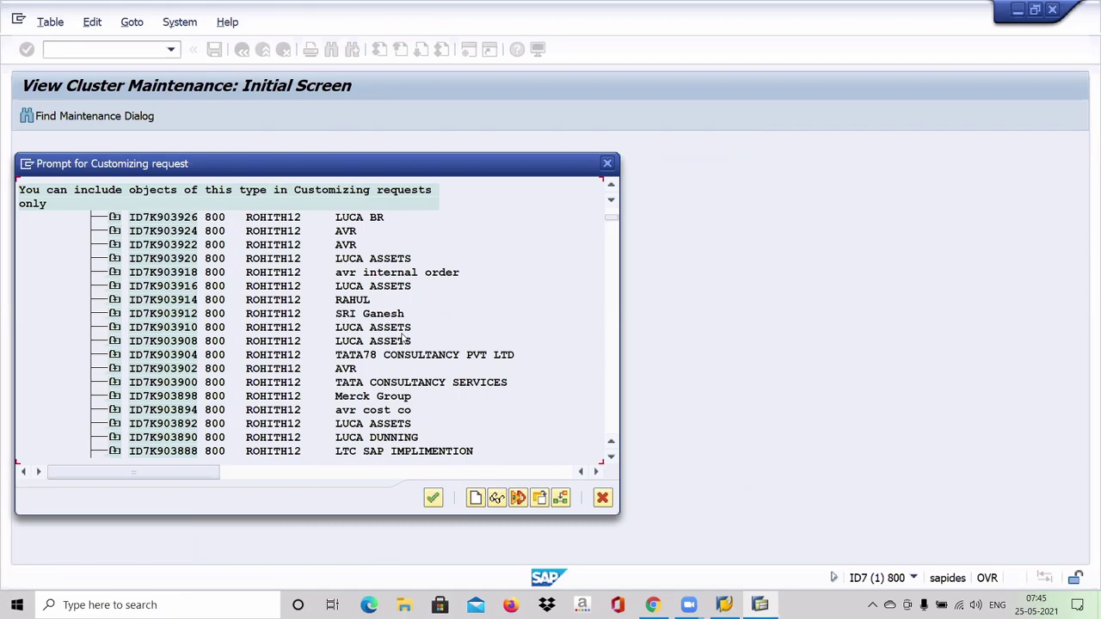
scroll(402, 340, "down", 4)
scroll(403, 341, "down", 2)
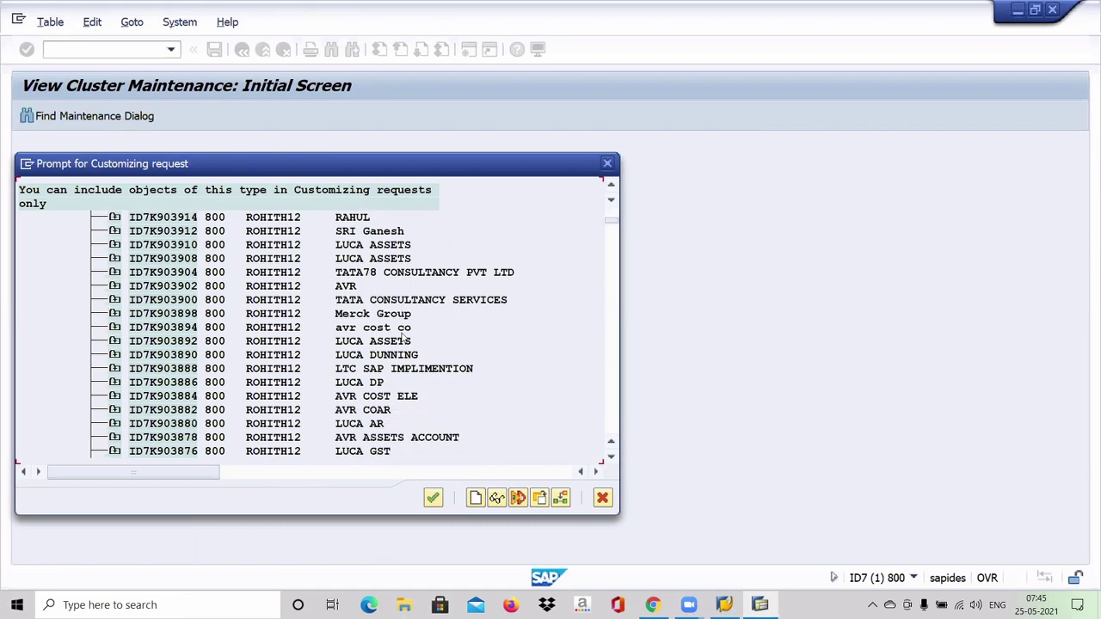
scroll(402, 340, "down", 3)
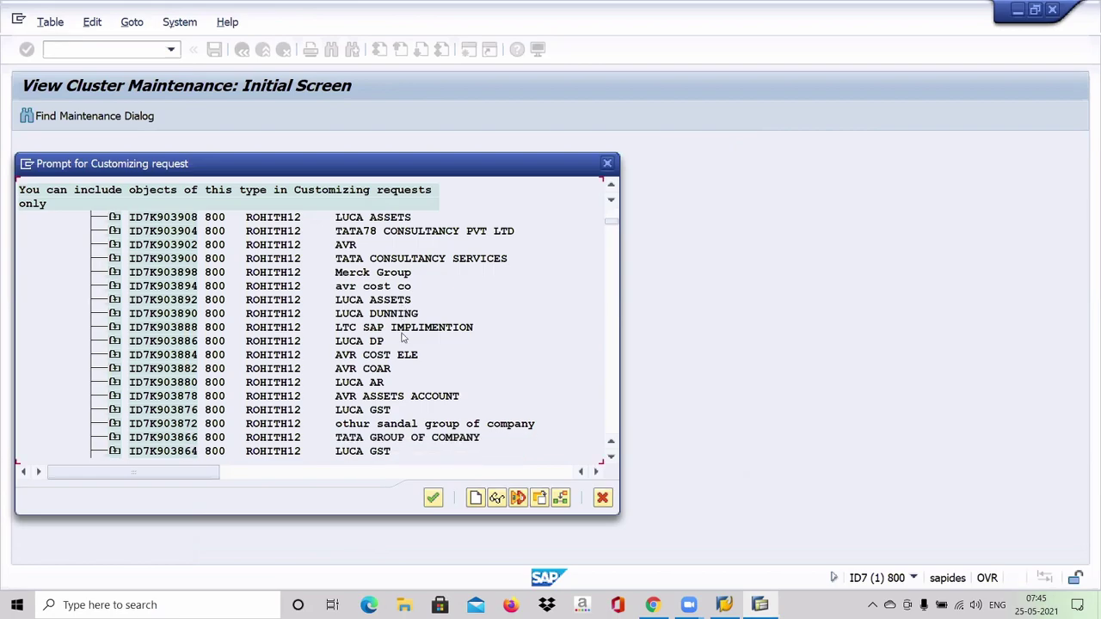
scroll(403, 340, "down", 1)
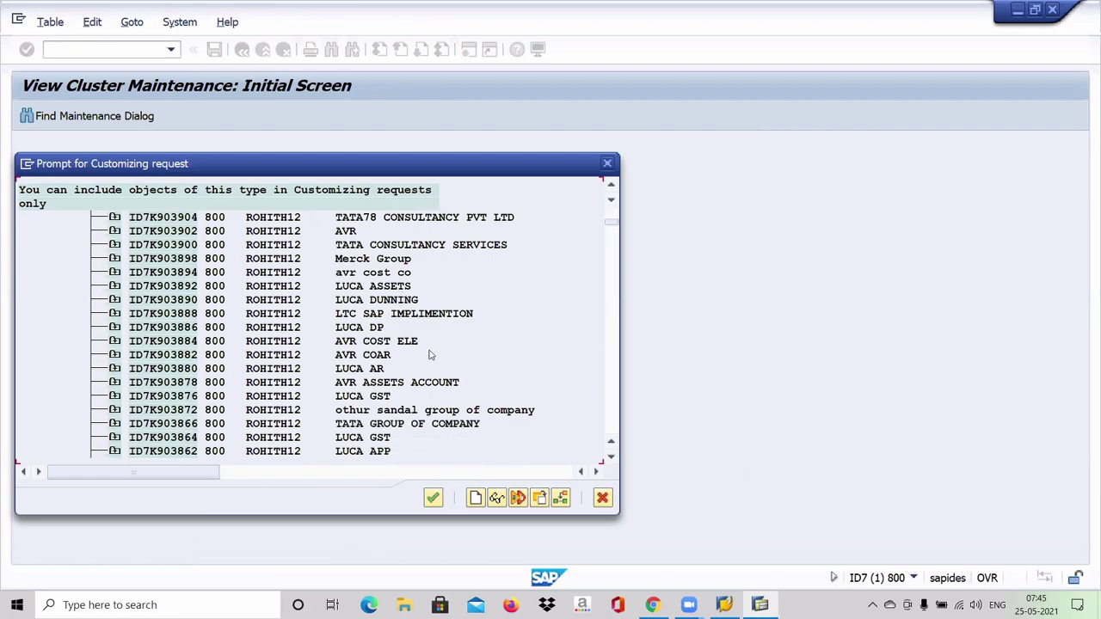
scroll(432, 353, "down", 3)
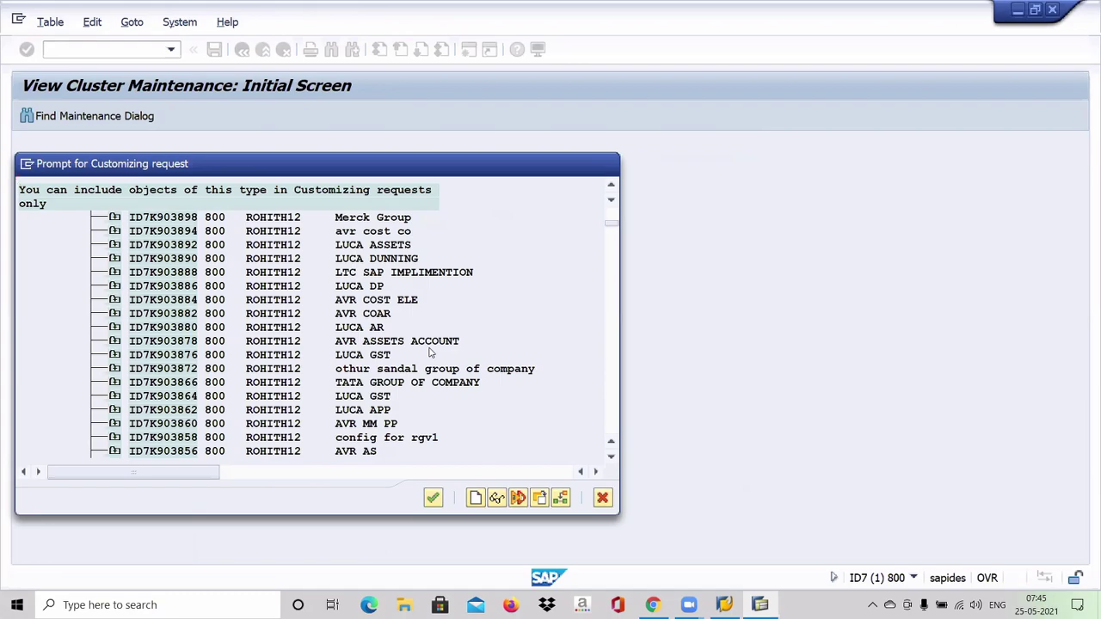
scroll(432, 353, "down", 4)
scroll(431, 352, "down", 4)
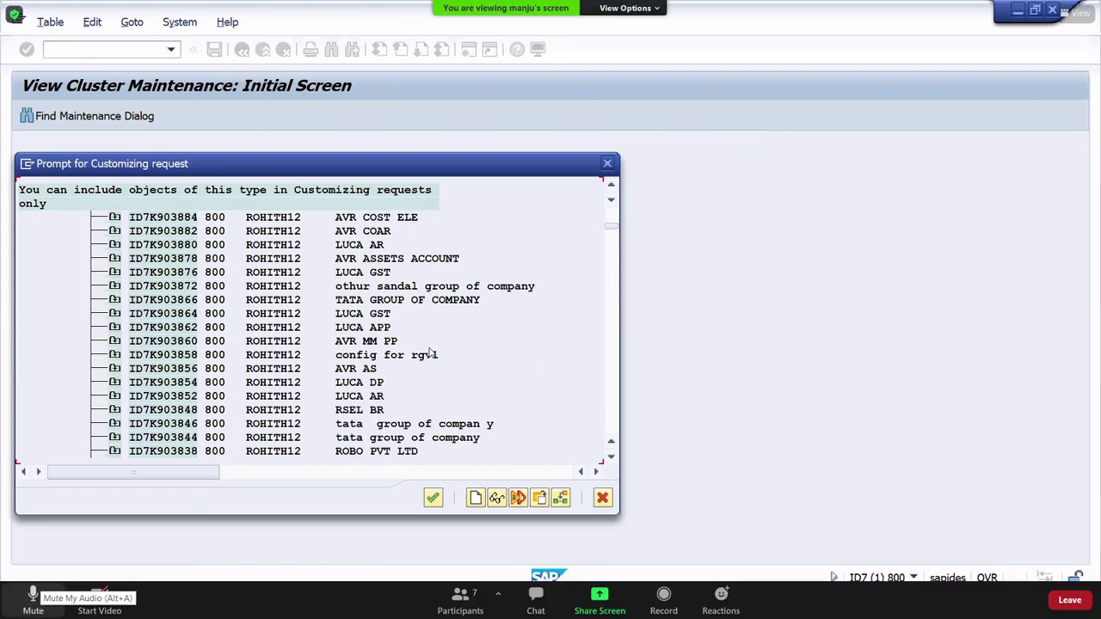
scroll(431, 351, "down", 5)
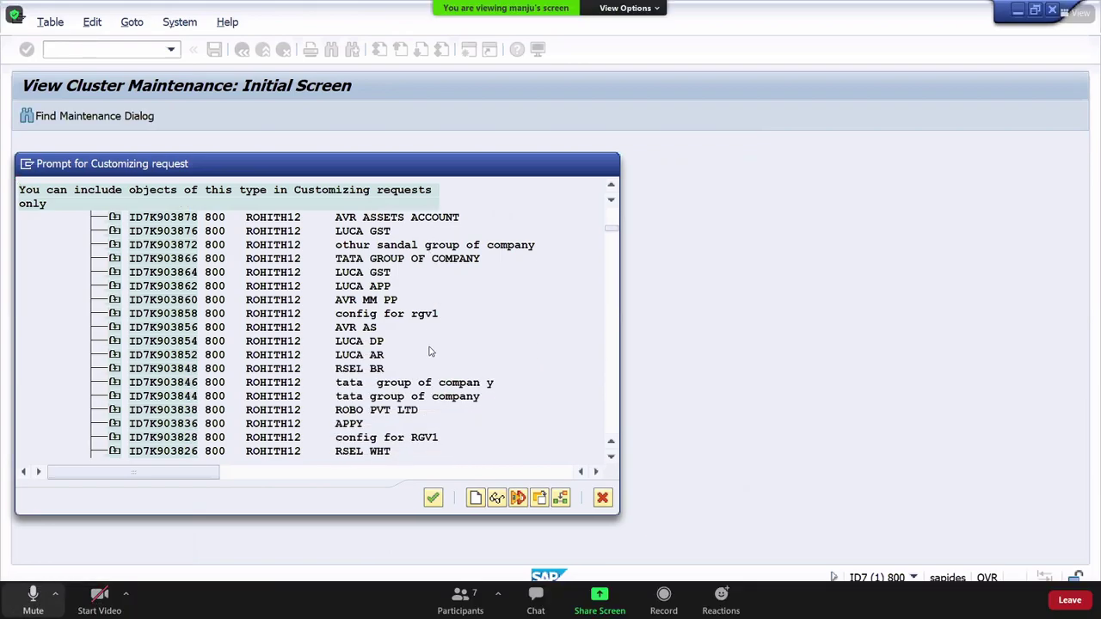
scroll(431, 351, "down", 1)
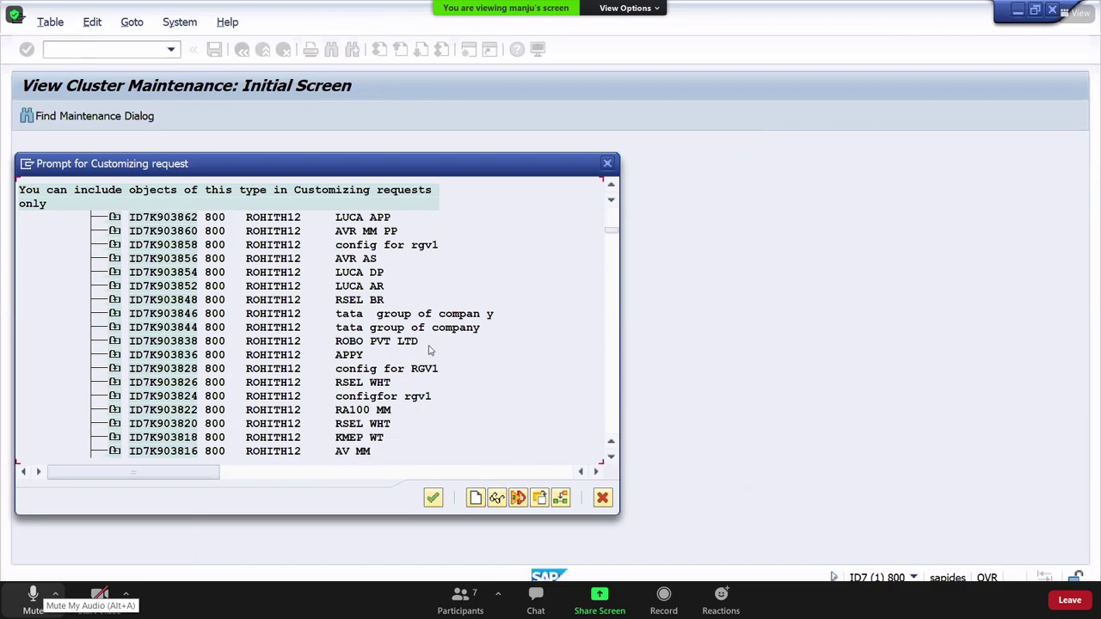
left_click(433, 498)
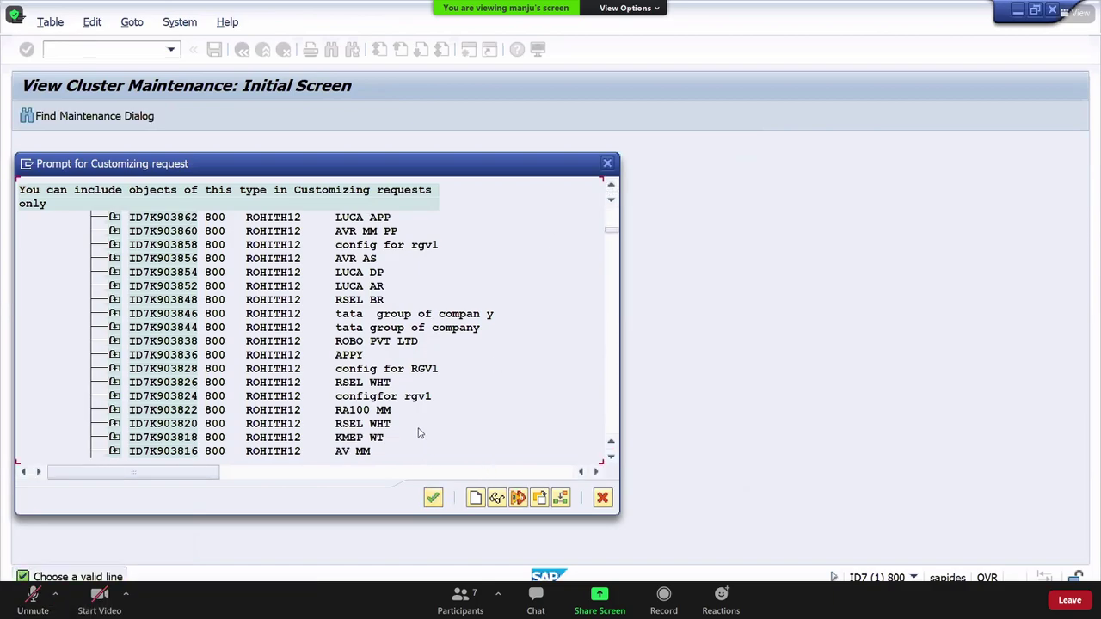
left_click(607, 163)
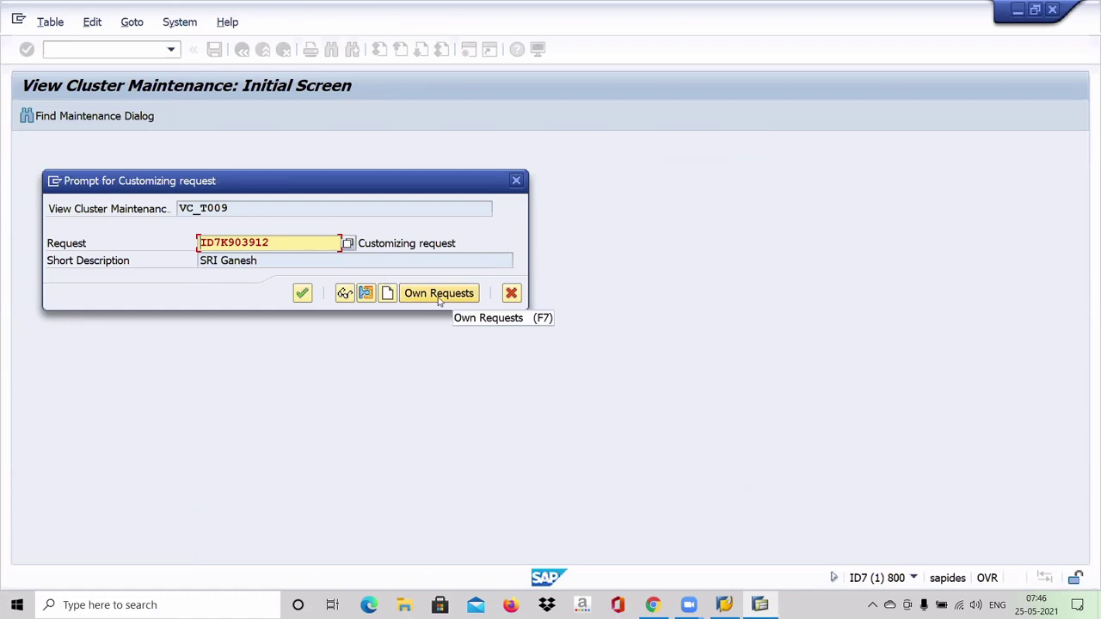
Step: Assign the fiscal year variant change to the proposed customizing request ID7K903912
left_click(303, 294)
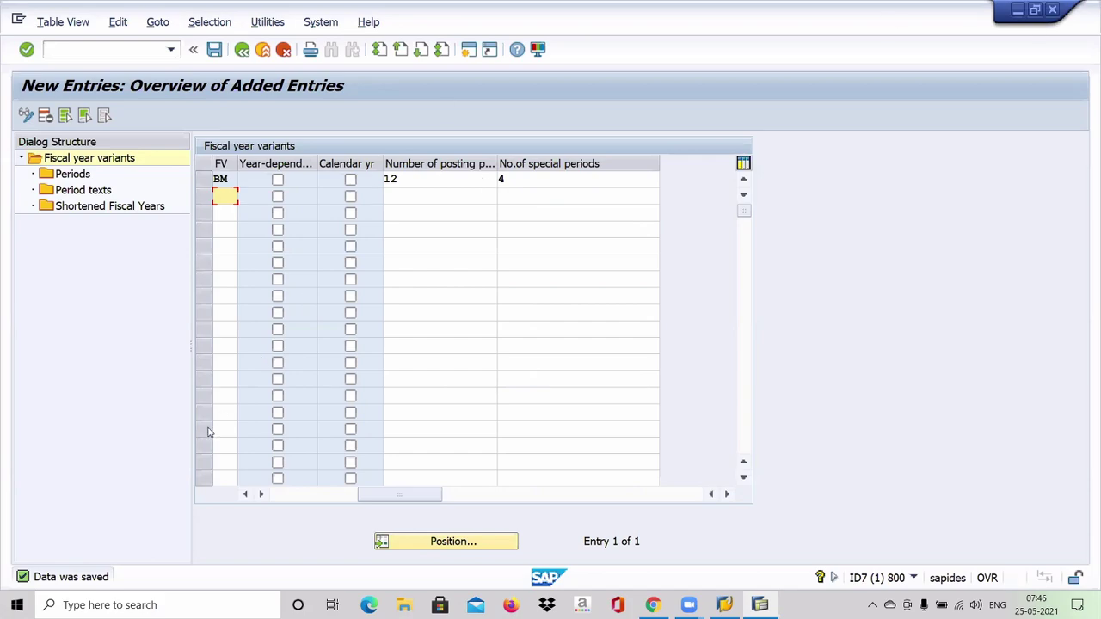
Step: Start new period entries for fiscal year variant BM
left_click(206, 180)
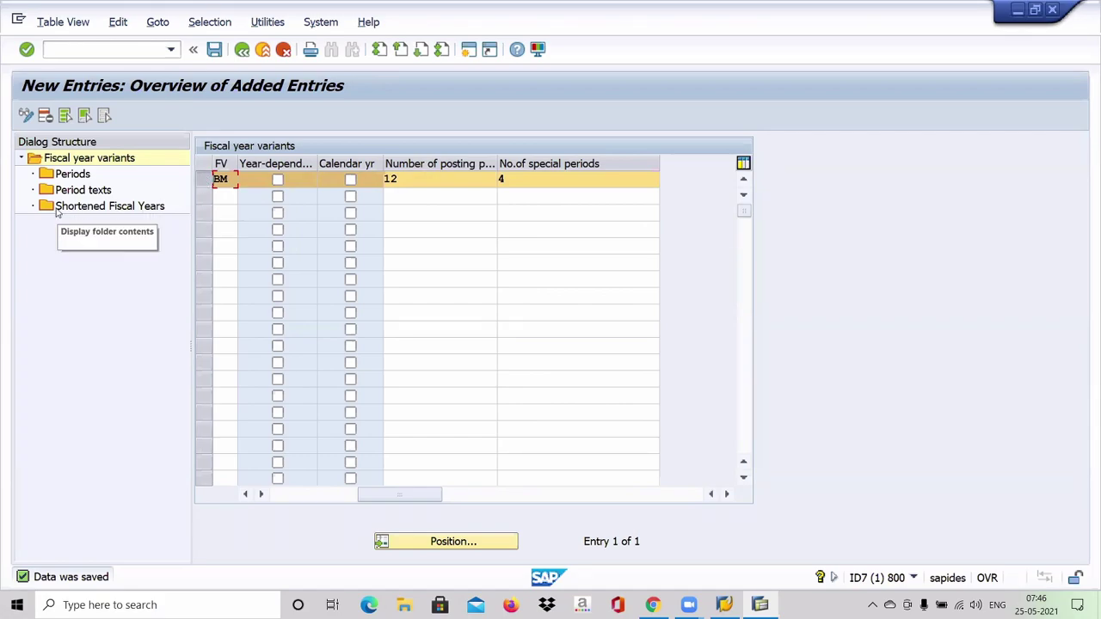
left_click(77, 176)
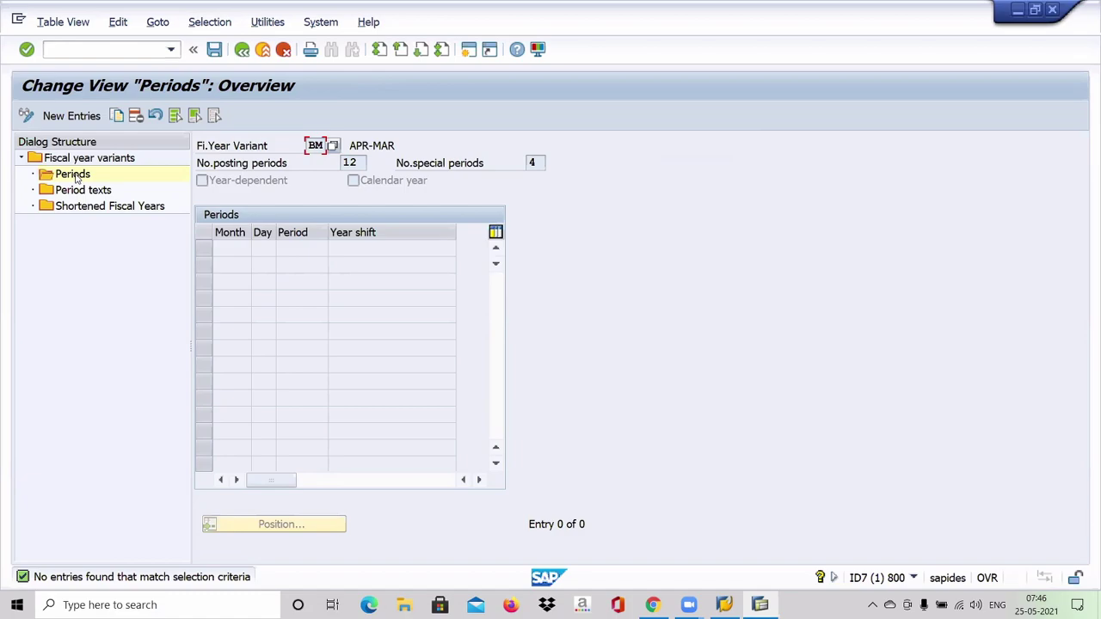
left_click(83, 115)
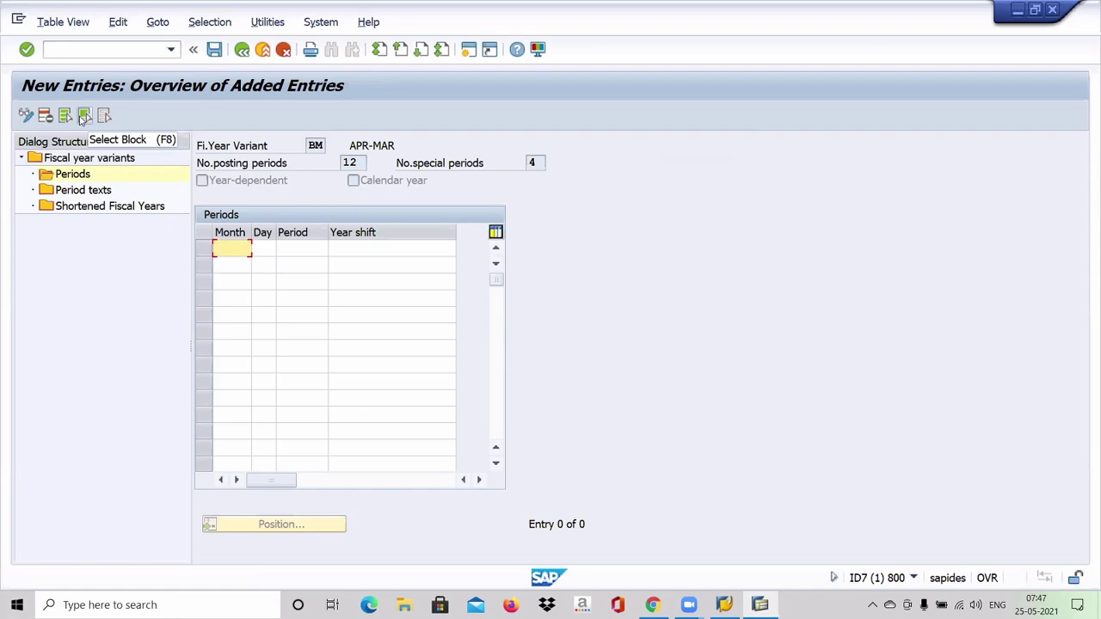
Step: Enter months 1 through 12 in consecutive rows of the periods table for variant BM
type("1")
key("Tab")
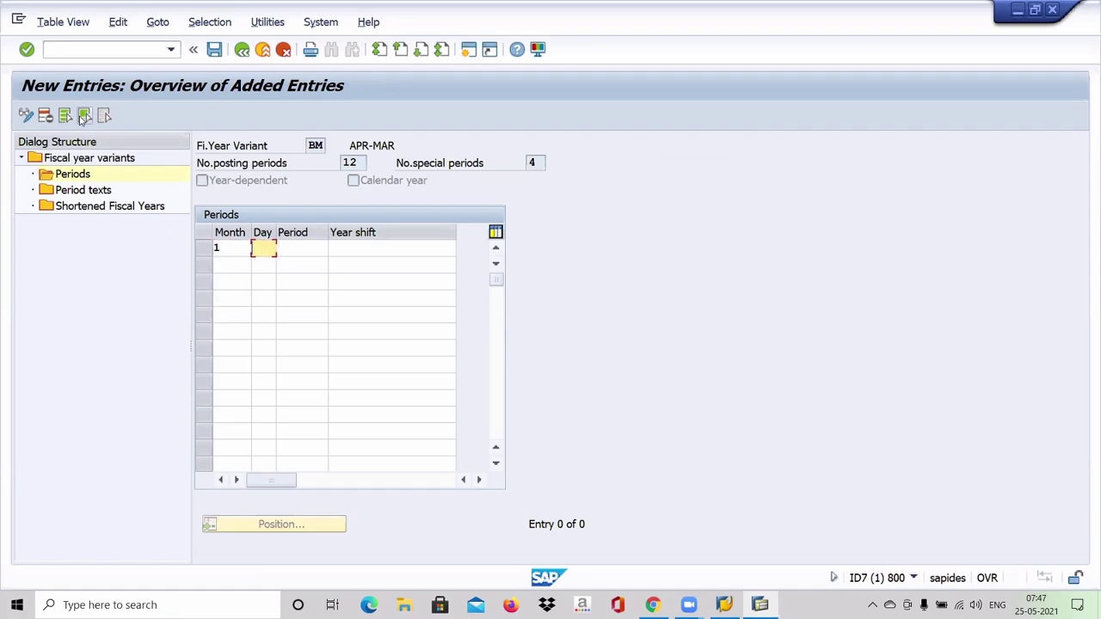
type("3")
key("shift+Tab")
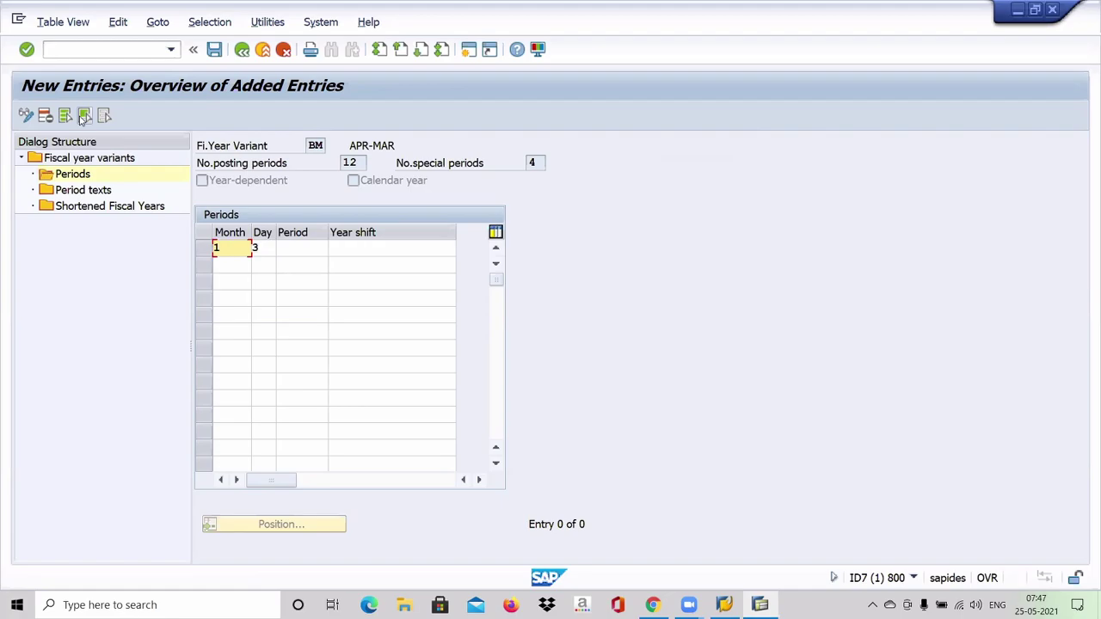
key("Down")
type("2")
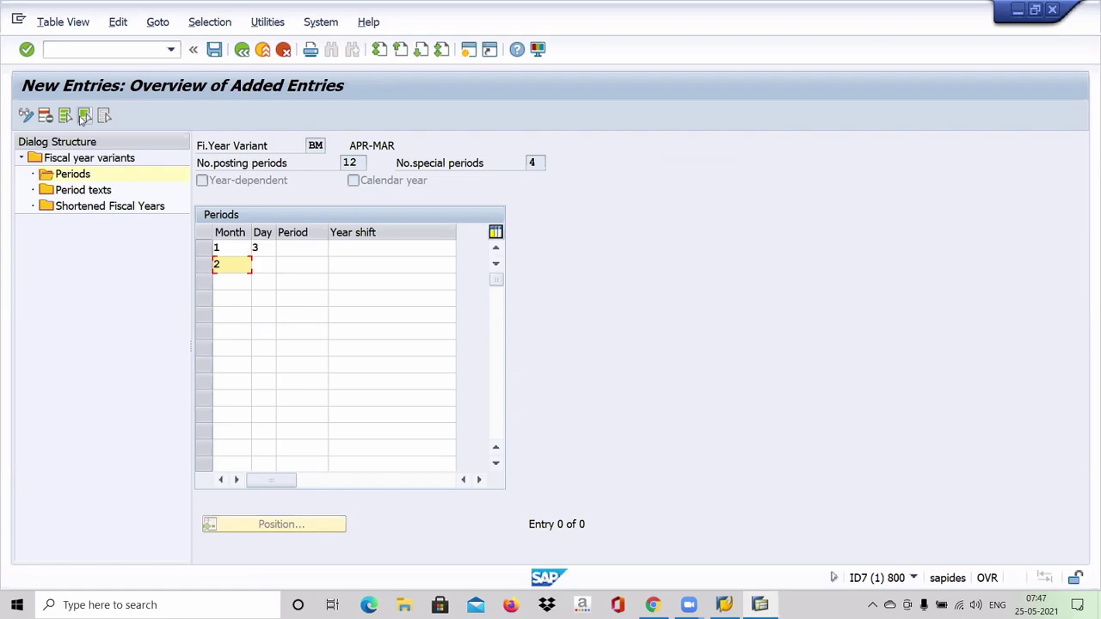
key("Down")
type("3")
key("Down")
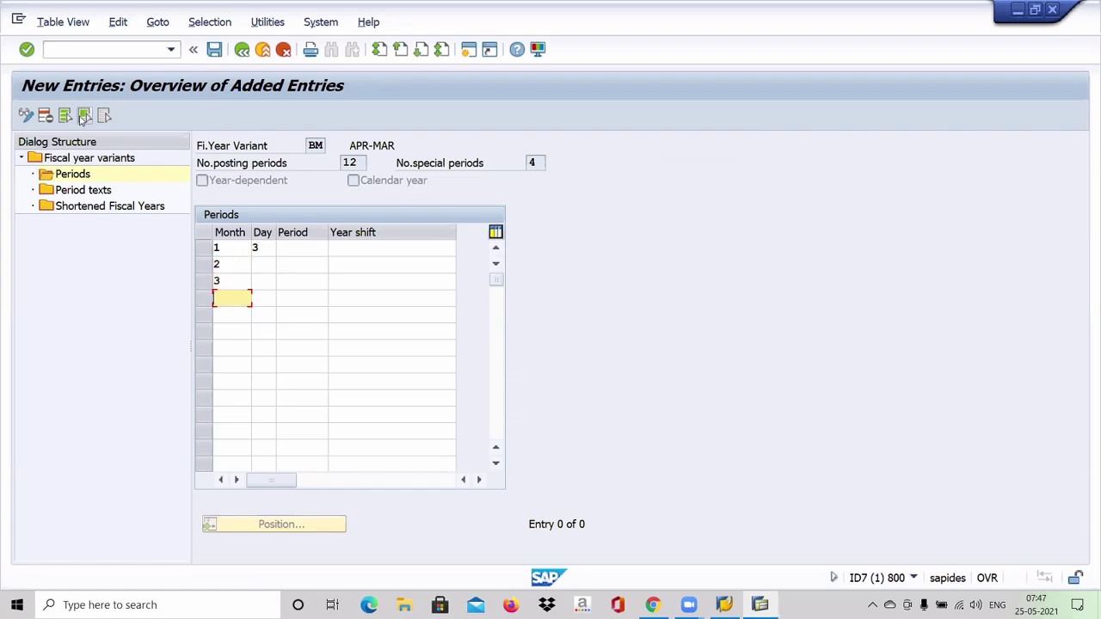
type("4")
key("Down")
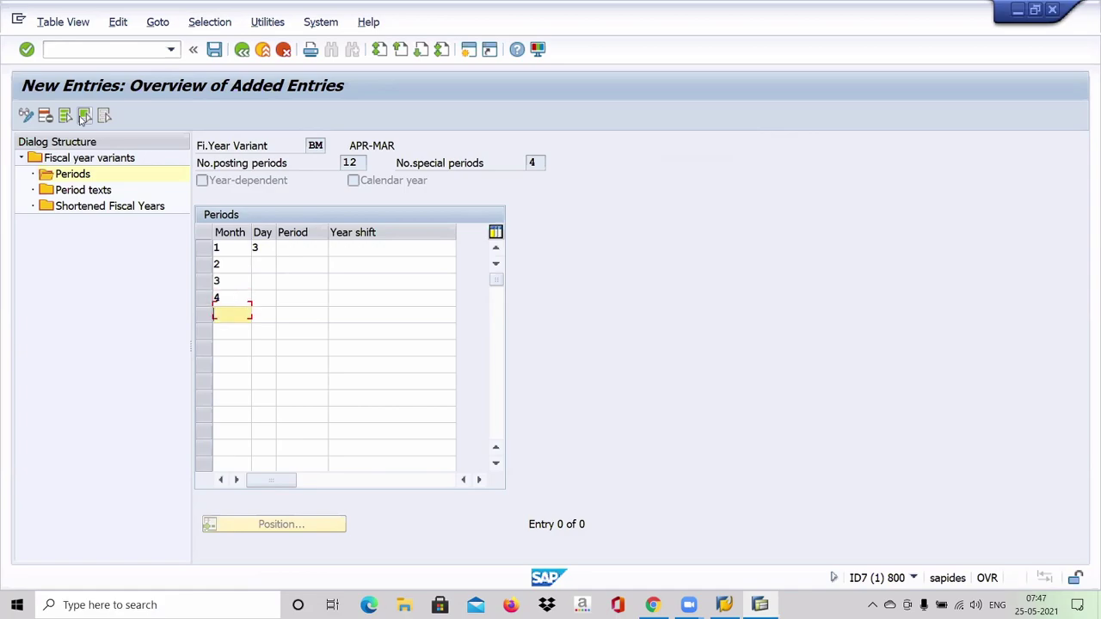
type("5")
key("Down")
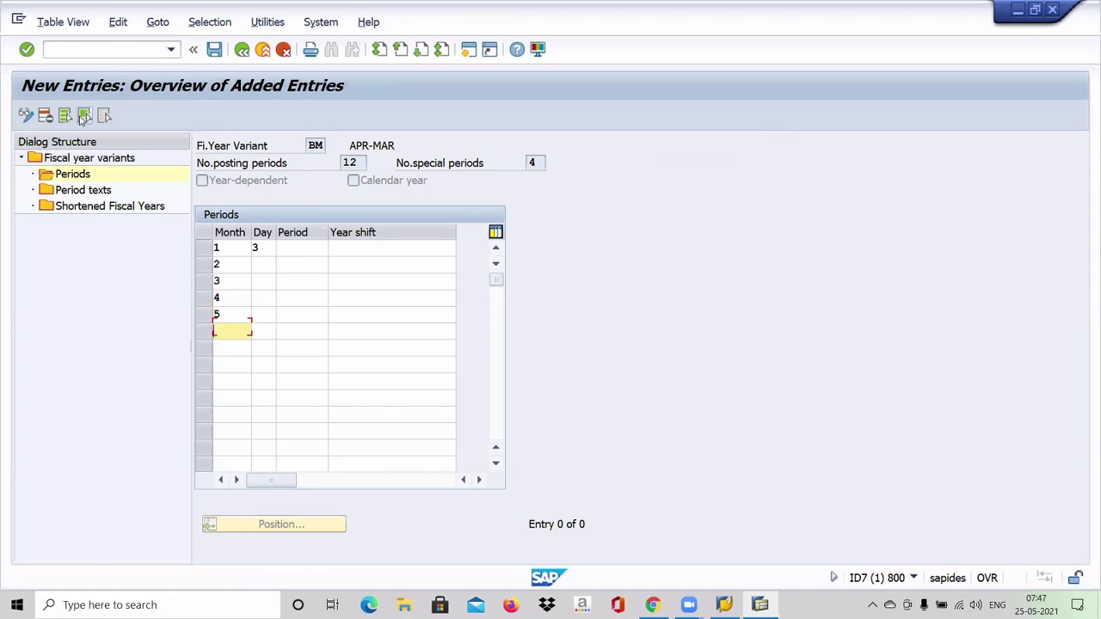
type("6")
key("Down")
type("7")
key("Down")
type("8")
key("Down")
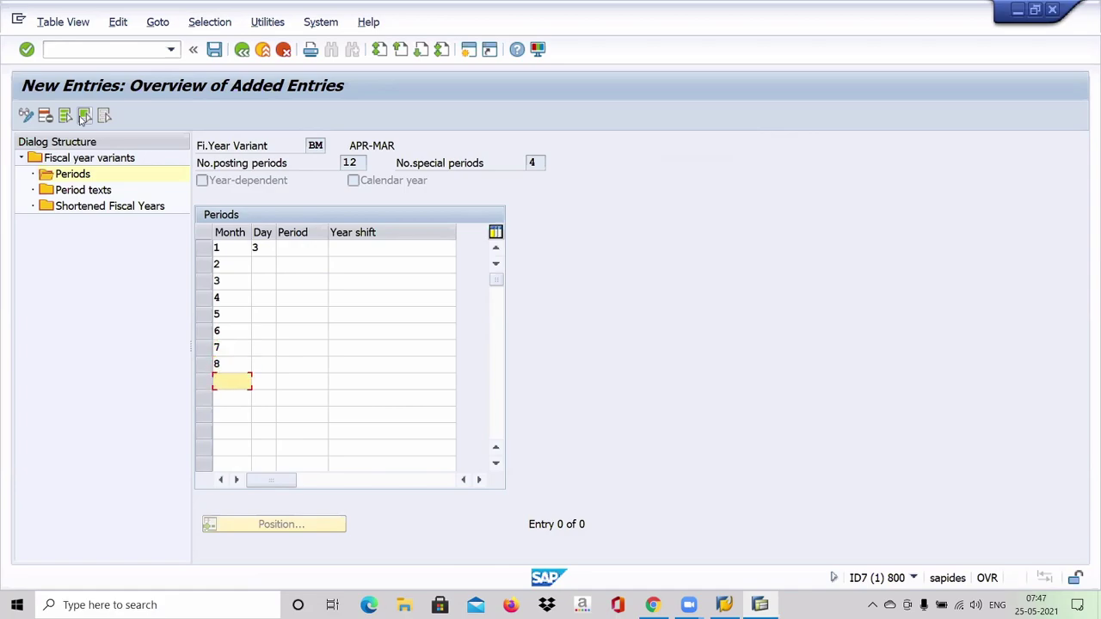
type("9")
key("Down")
type("1")
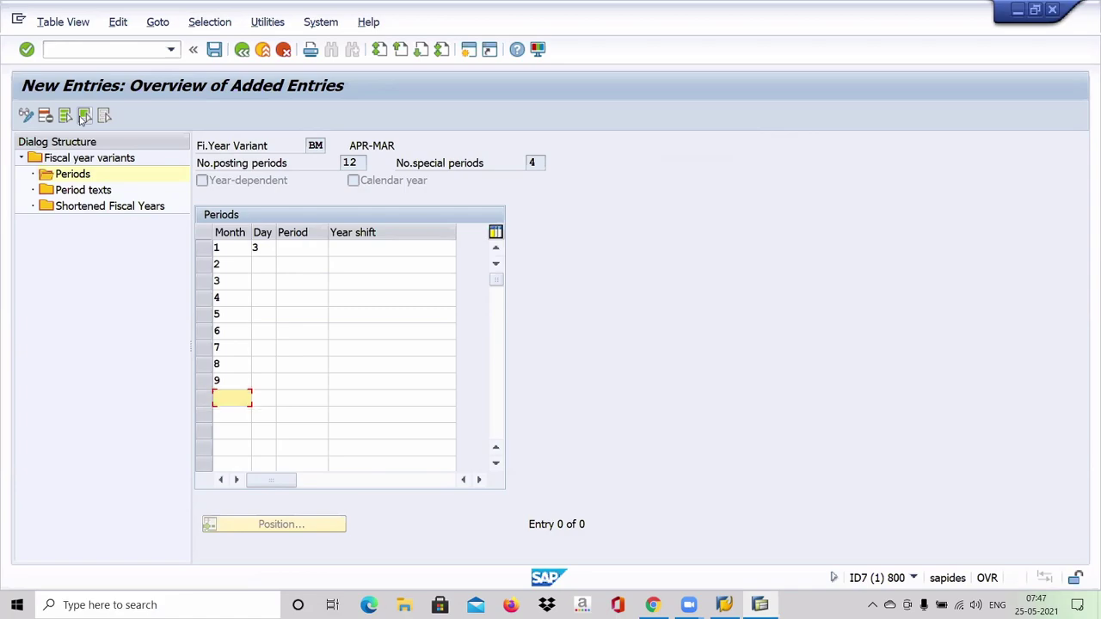
type("0")
key("Down")
type("11")
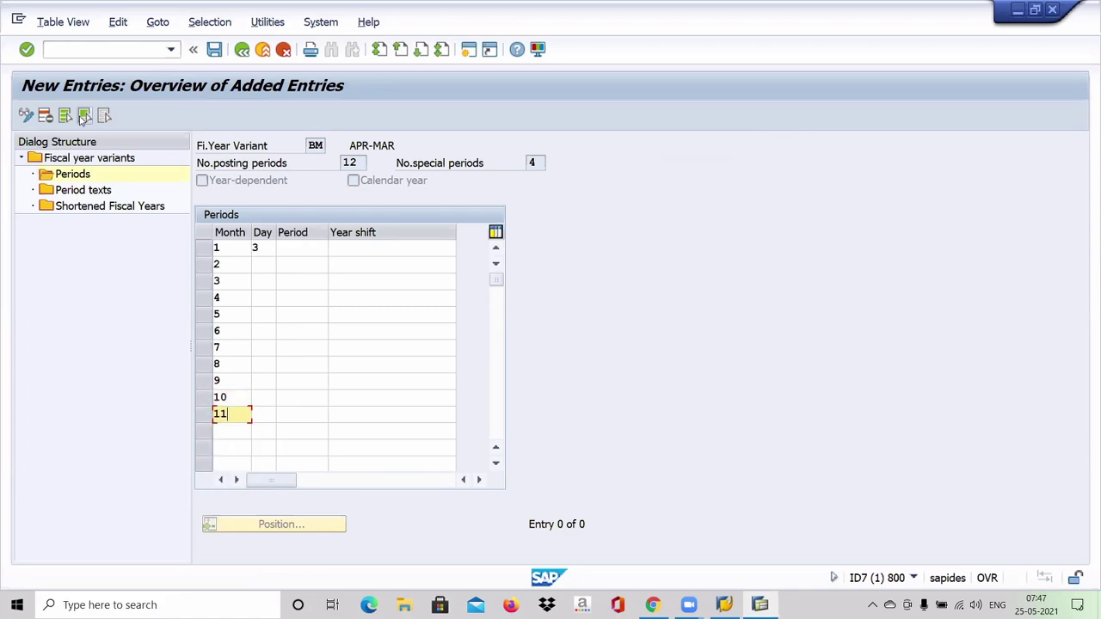
key("Down")
type("12")
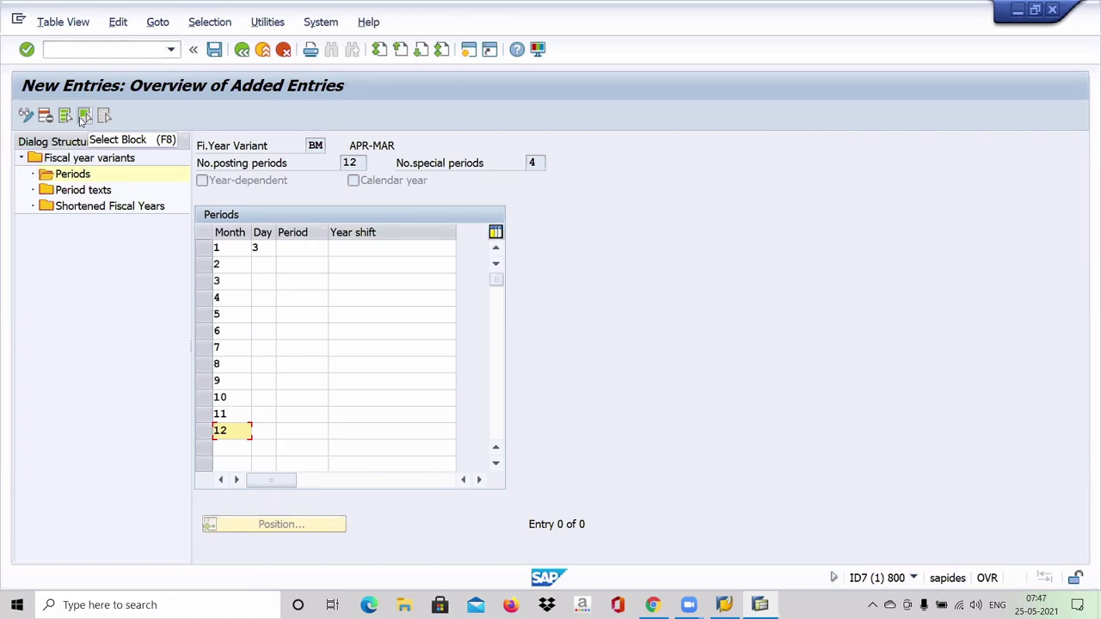
Step: Set the end days for months 1 to 12 to 31, 28, 31, 30, 31, 30, 31, 31, 30, 31, 30 and 31
left_click(261, 250)
type("31")
key("Down")
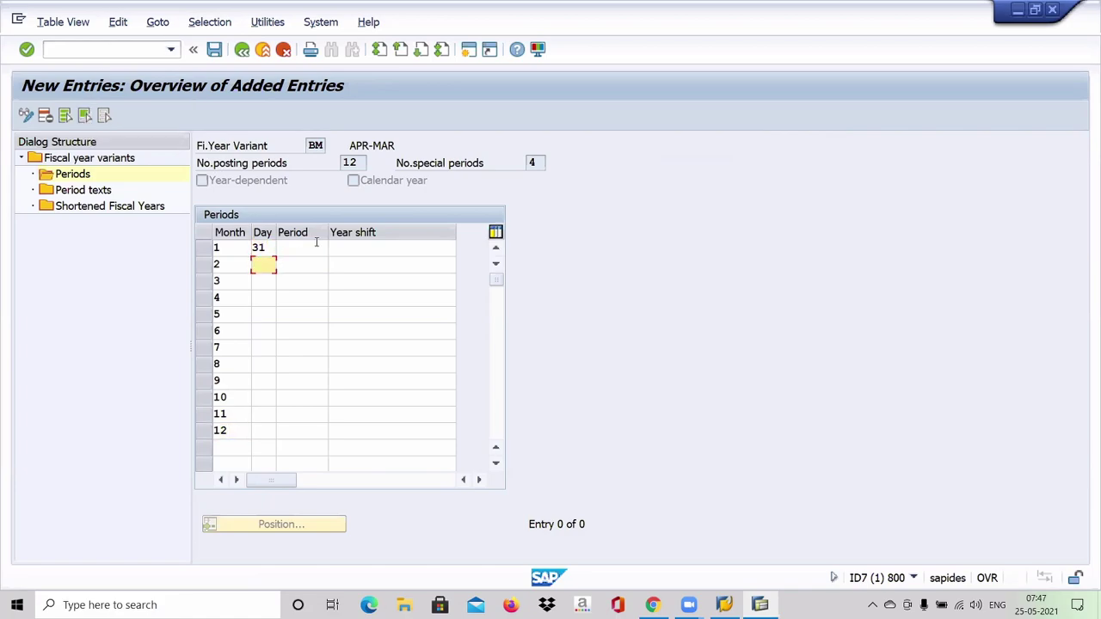
type("28")
key("Down")
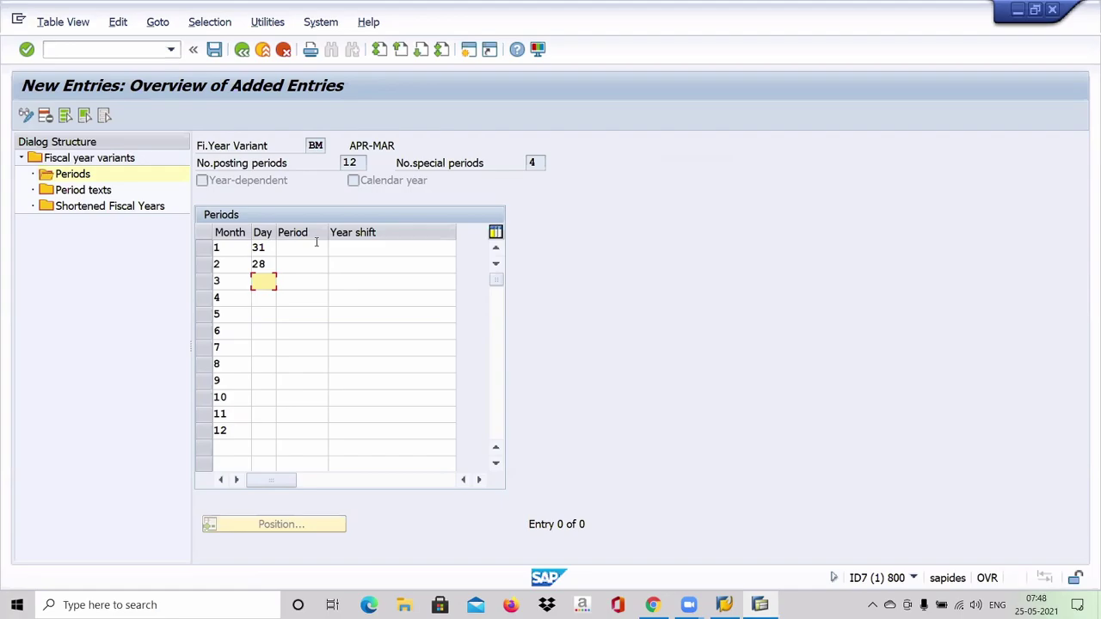
type("31")
key("Down")
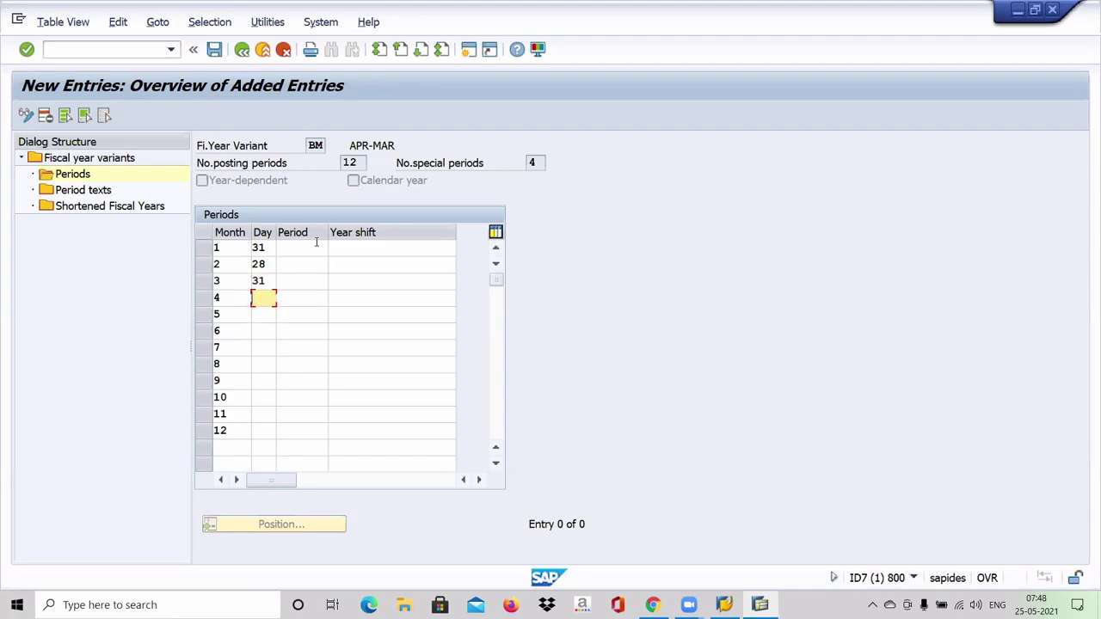
type("30")
key("Down")
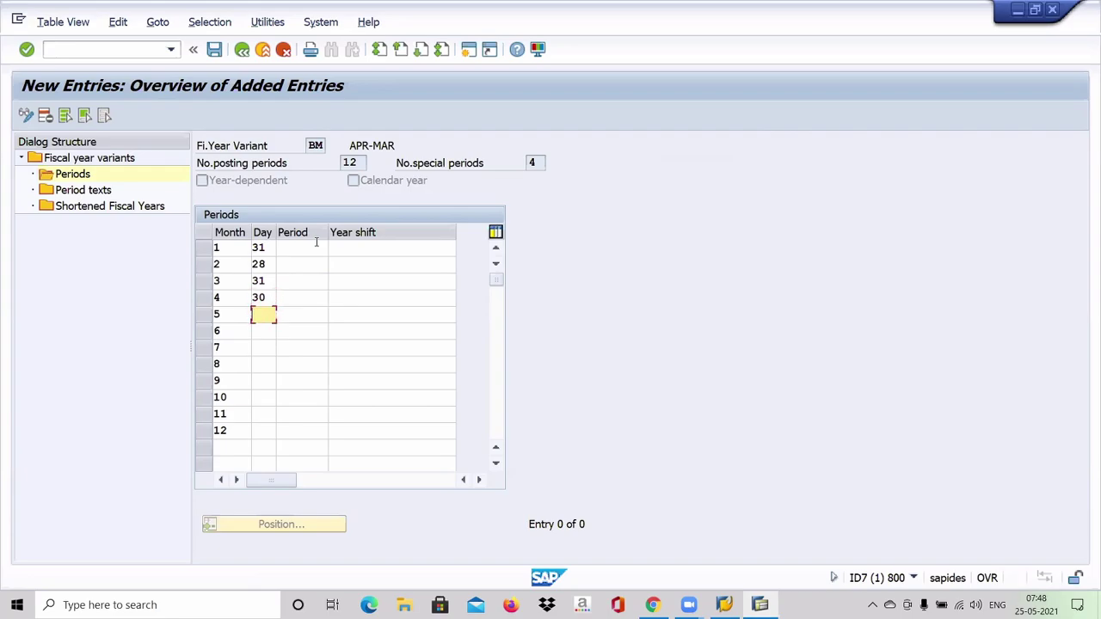
type("31")
key("Down")
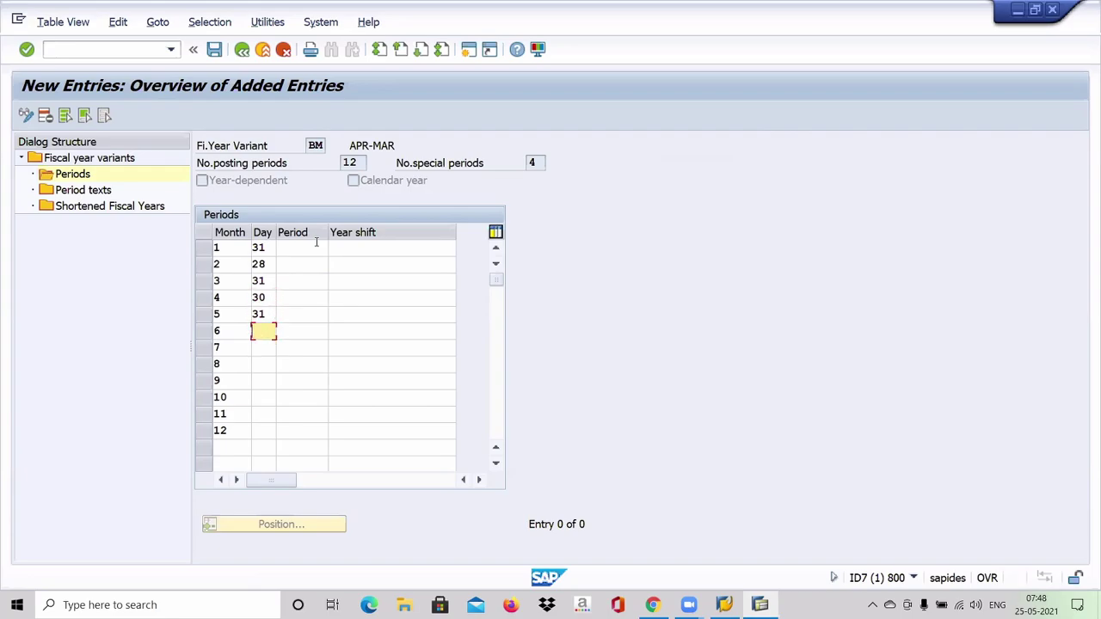
type("30")
key("Down")
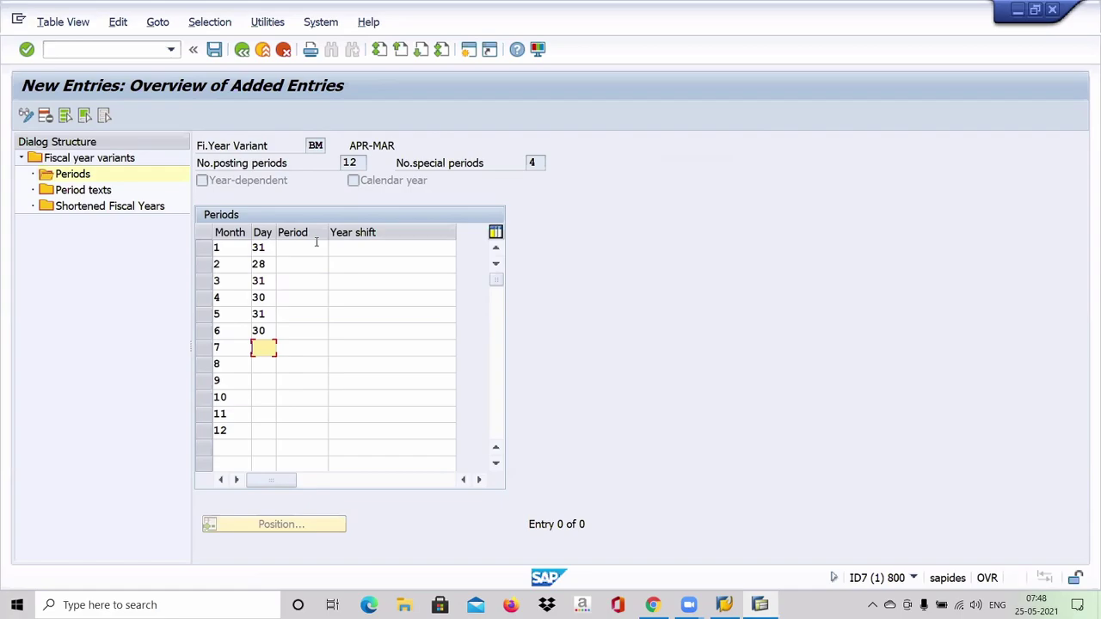
type("31")
key("Down")
type("31")
key("Down")
type("30")
key("Down")
type("31")
key("Down")
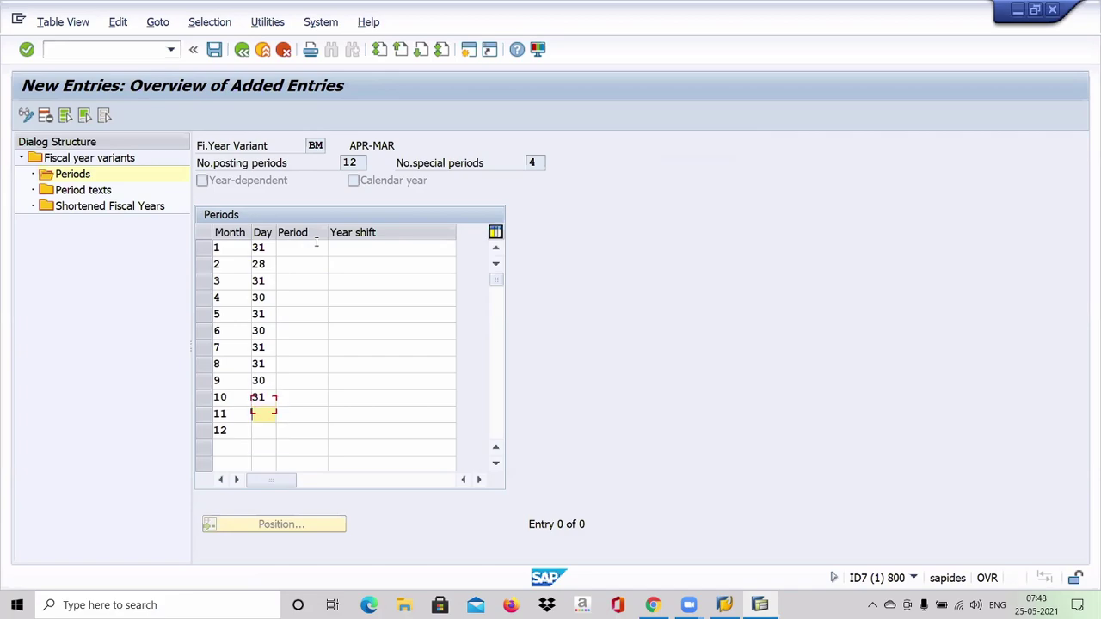
type("30")
key("Down")
type("31")
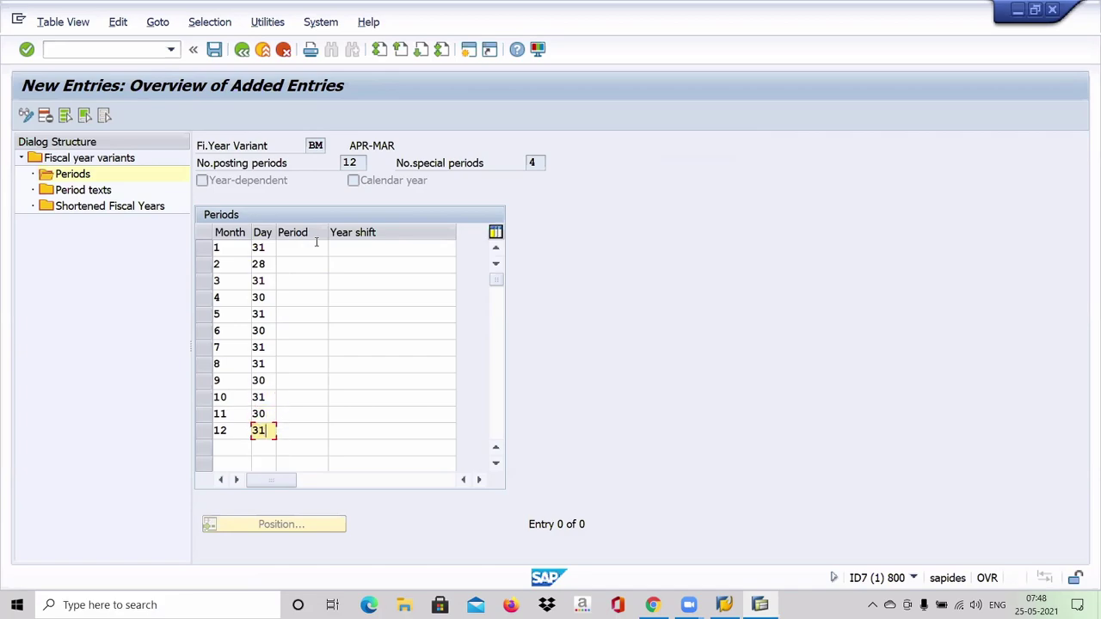
Step: Assign posting periods 1 through 9 in order to months 4 through 12
key("Tab")
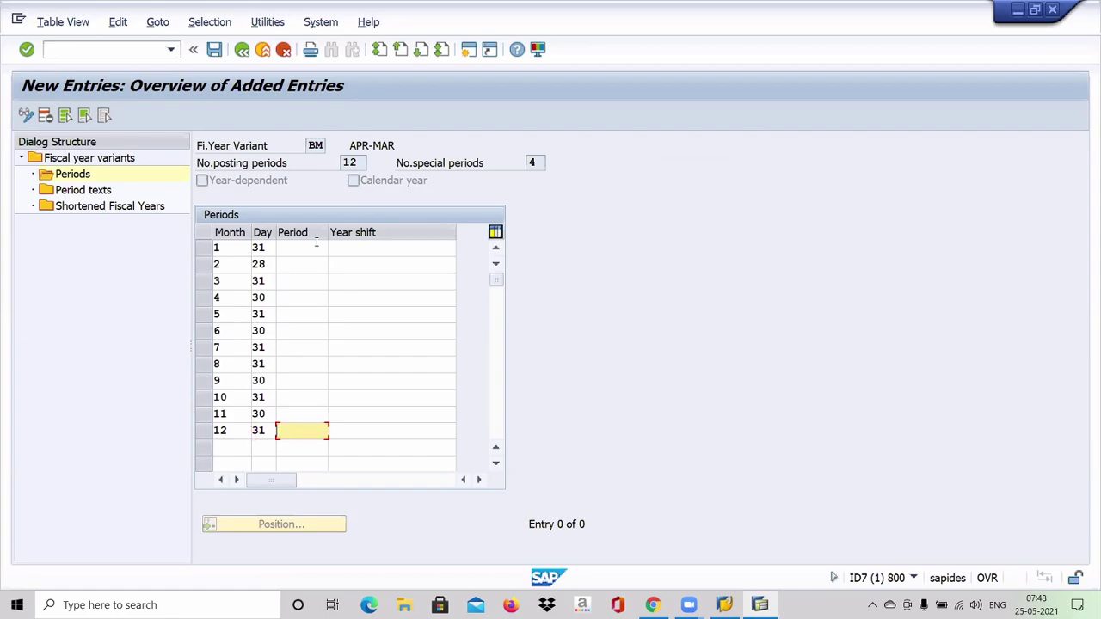
key("Up")
key("Up")
key("Up")
key("Up")
key("Up")
key("Up")
key("Up")
key("Up")
key("Up")
key("Up")
key("Up")
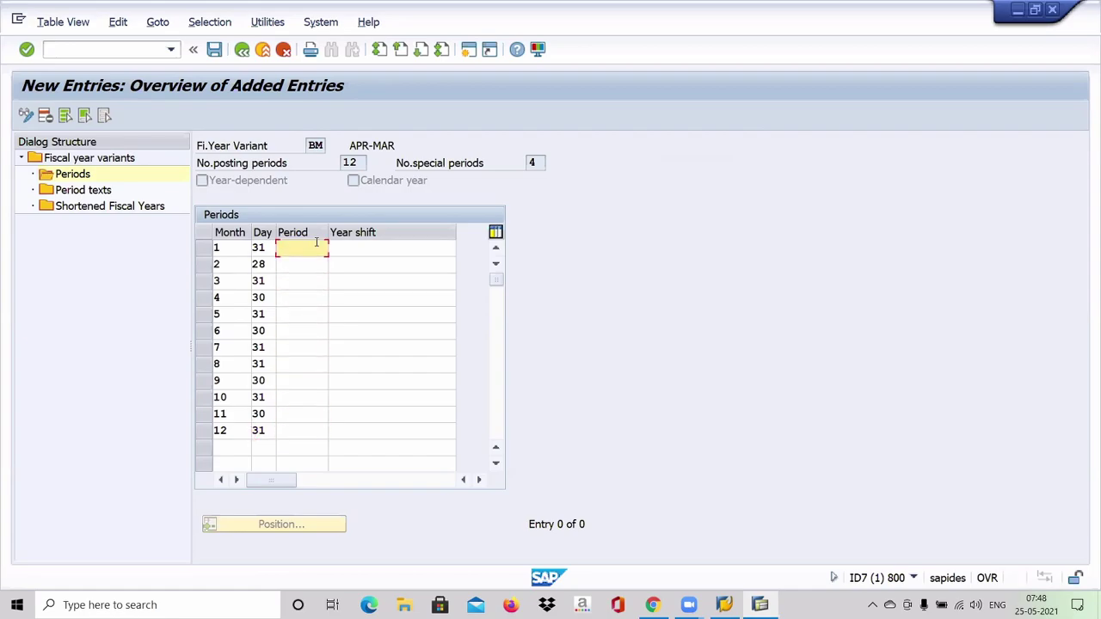
key("Down")
key("Down")
key("Down")
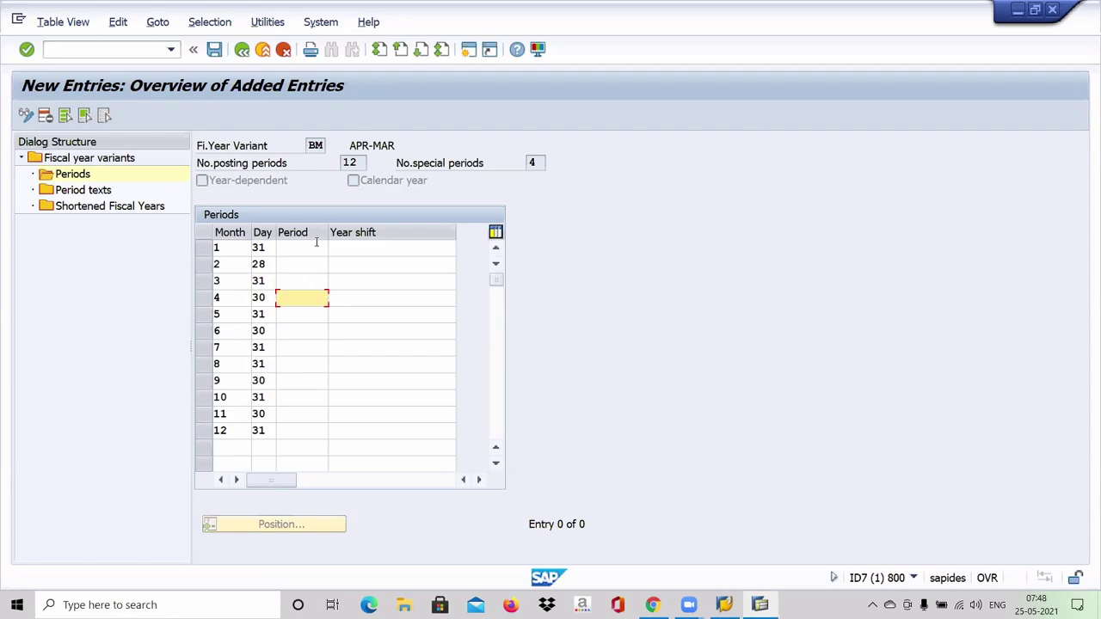
type("1")
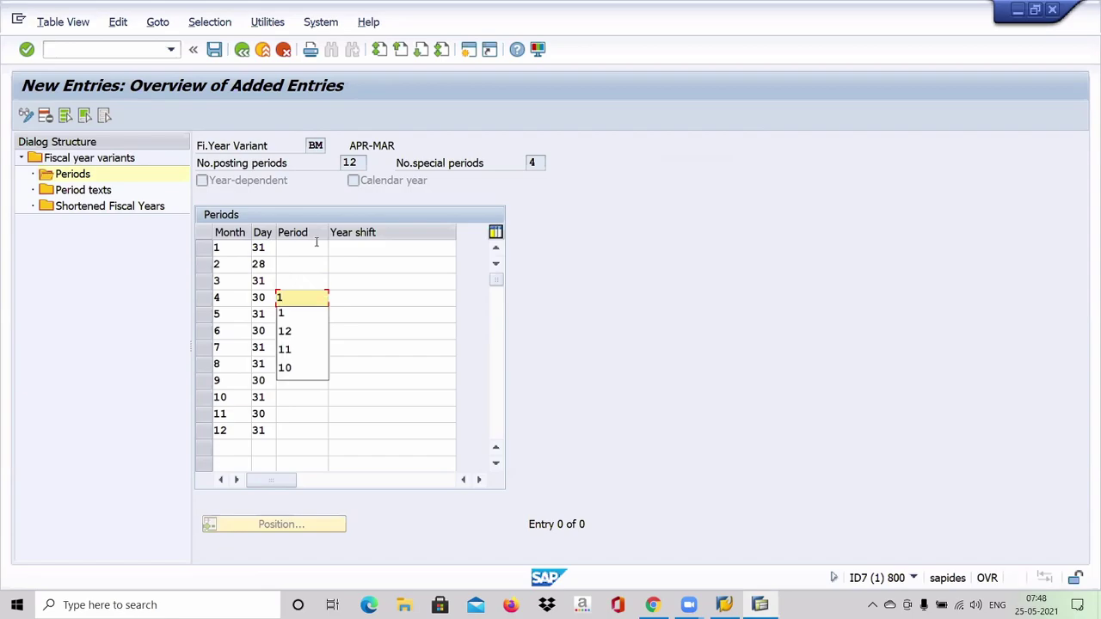
key("Tab")
key("Down")
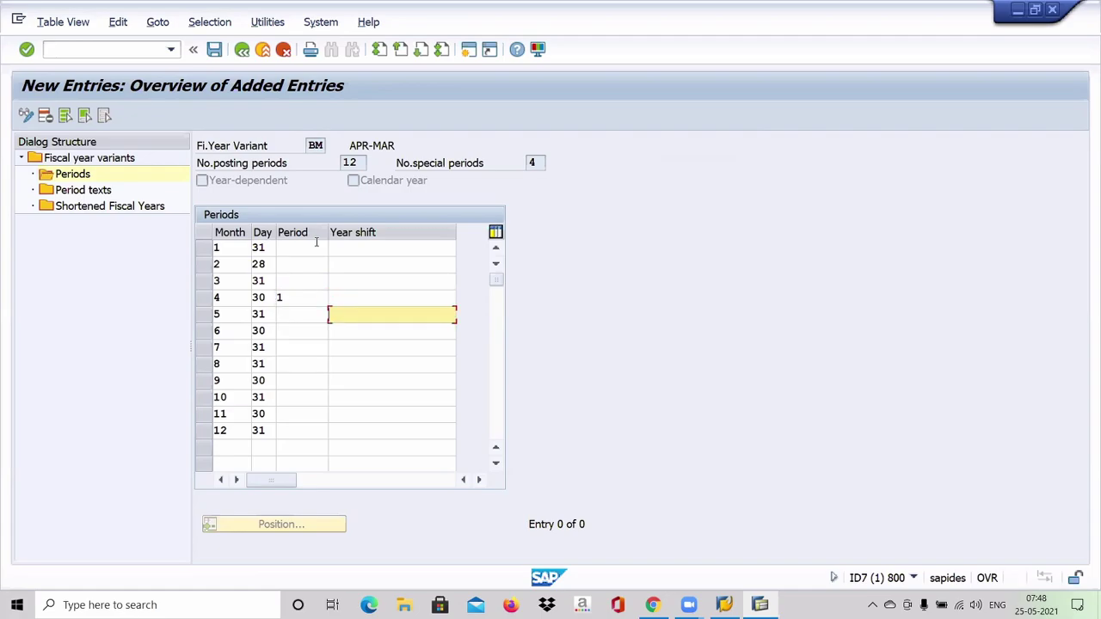
left_click(295, 316)
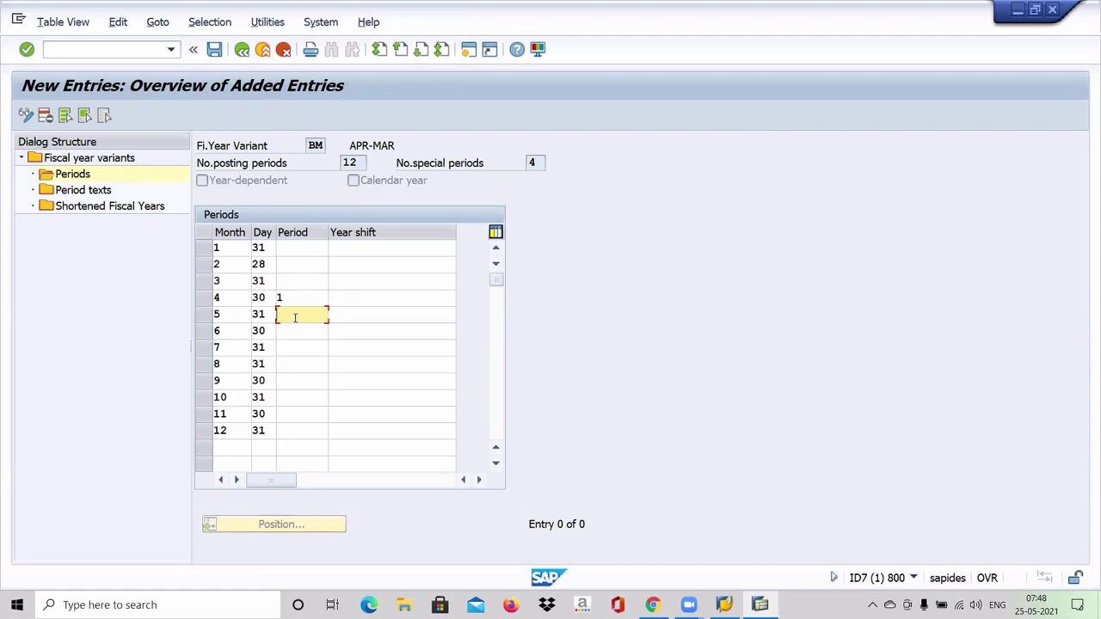
type("2")
key("Down")
key("Up")
key("Down")
type("3")
key("Down")
type("4")
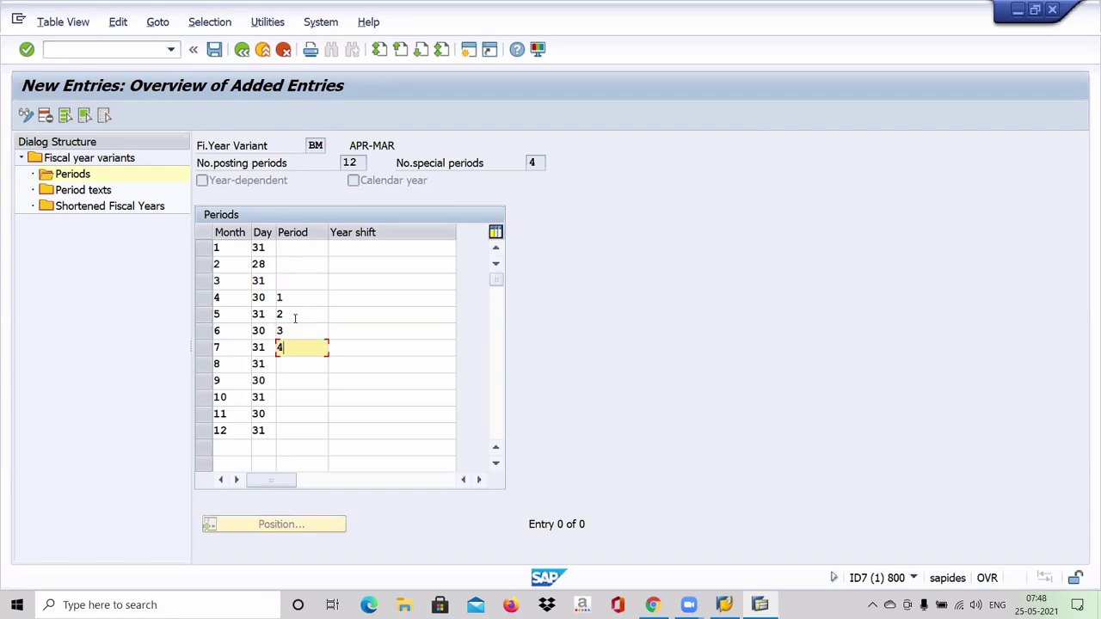
key("Down")
type("5")
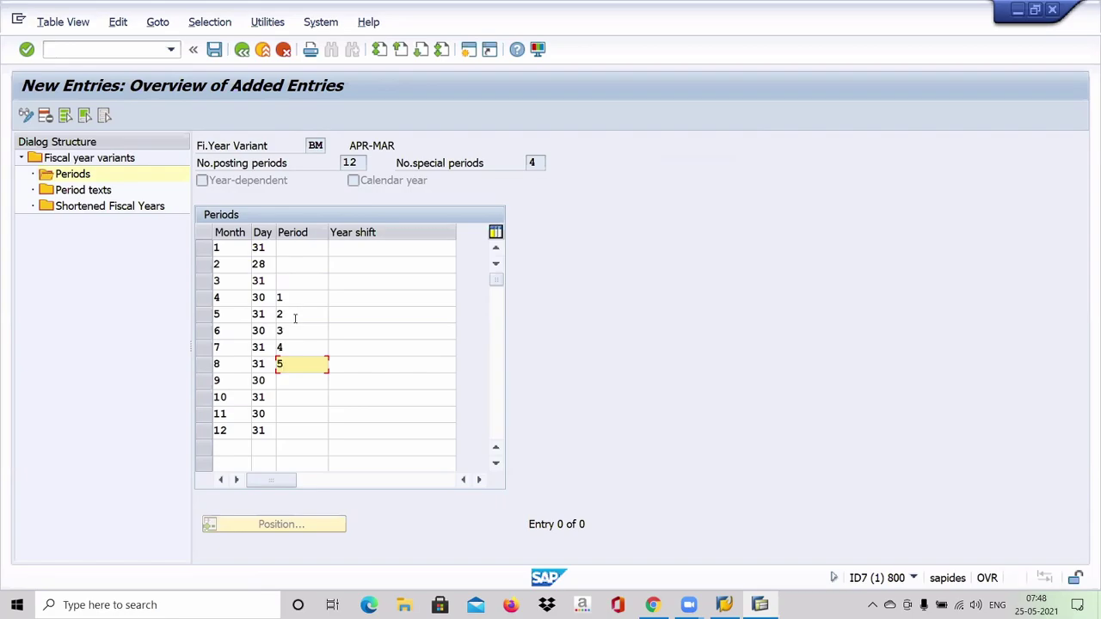
key("Down")
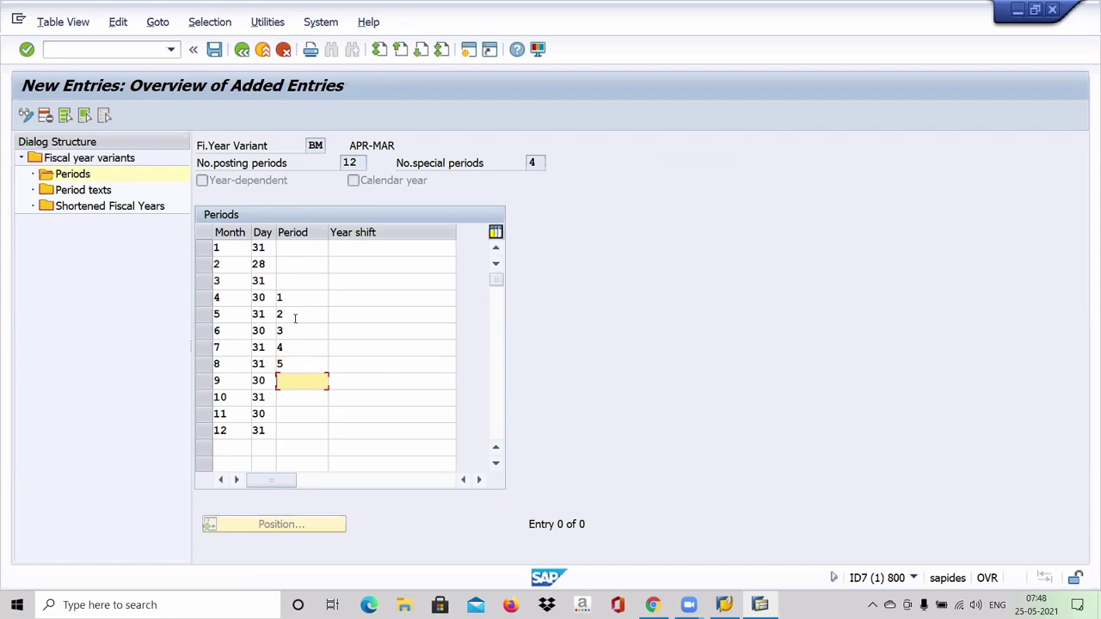
type("6")
key("Down")
type("7")
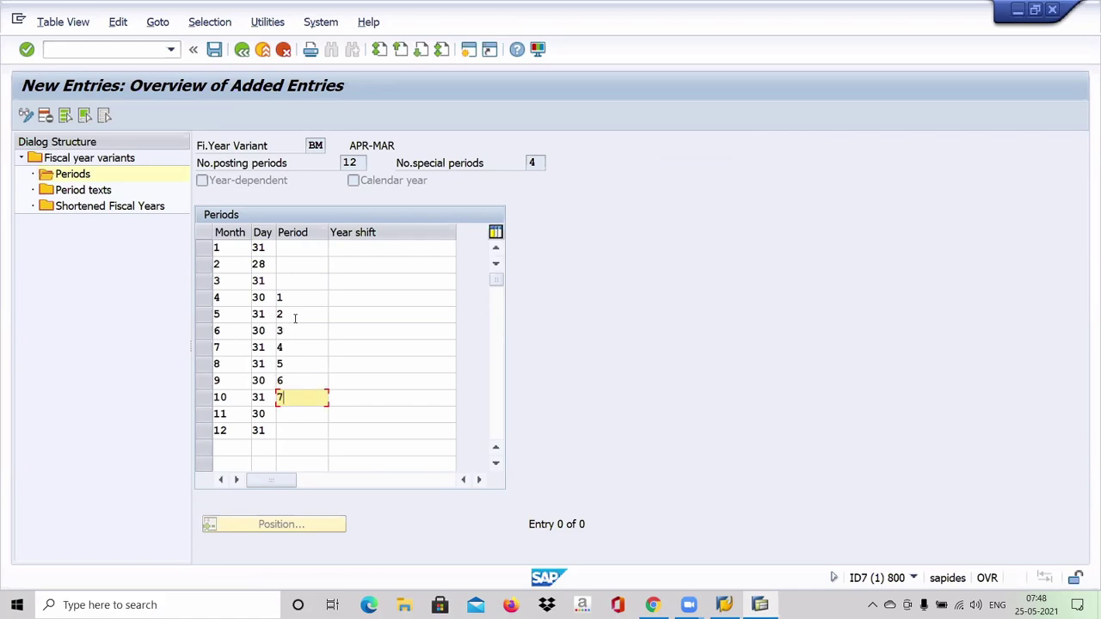
key("Down")
type("8")
key("Down")
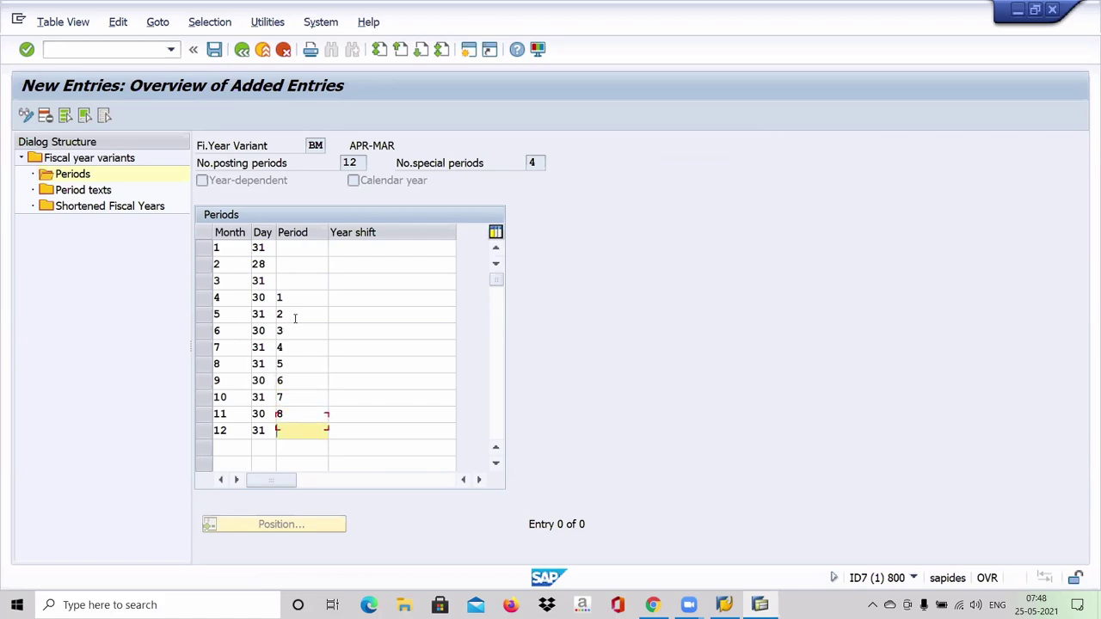
type("9")
key("Down")
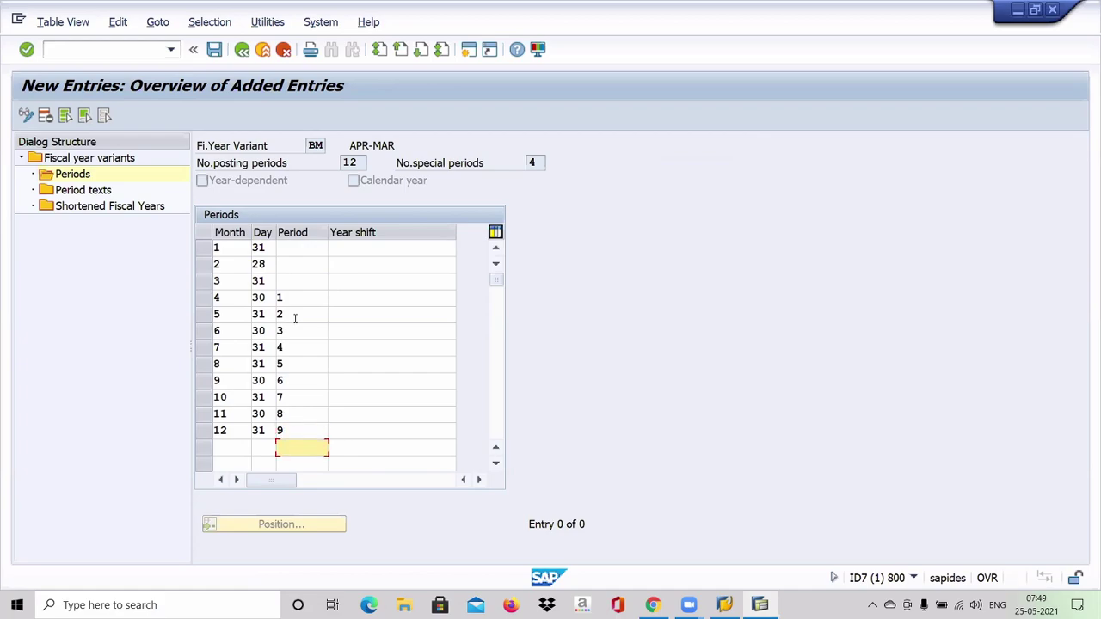
Step: Assign posting periods 10, 11 and 12 to months 1, 2 and 3 respectively
key("Up")
key("Up")
key("Up")
key("Up")
key("Up")
key("Up")
key("Up")
key("Up")
key("Up")
key("Up")
key("Up")
key("Up")
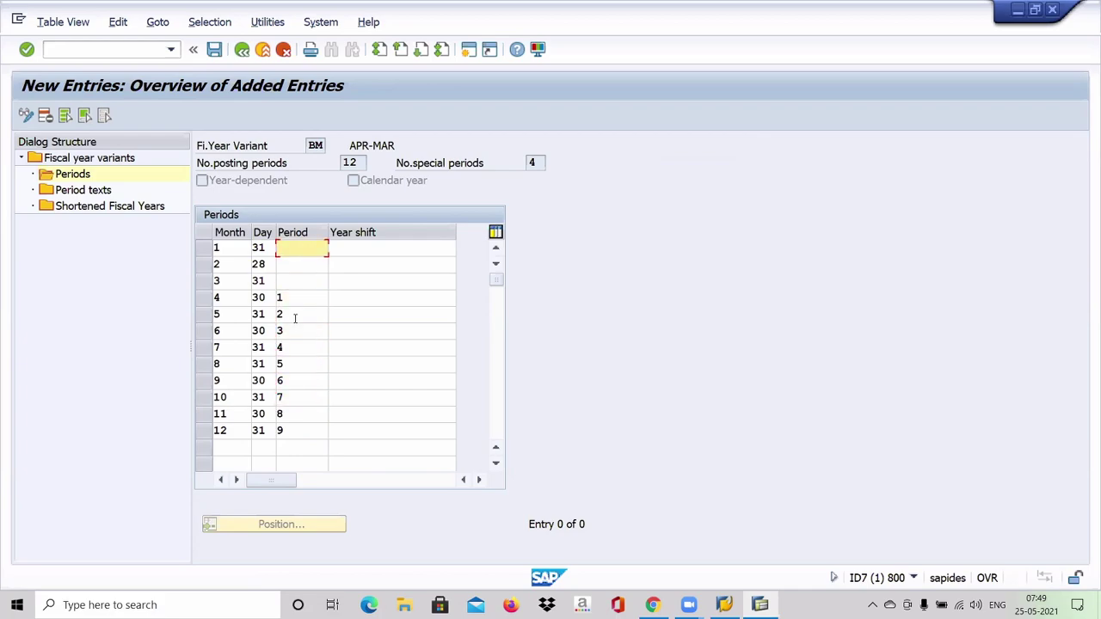
type("10")
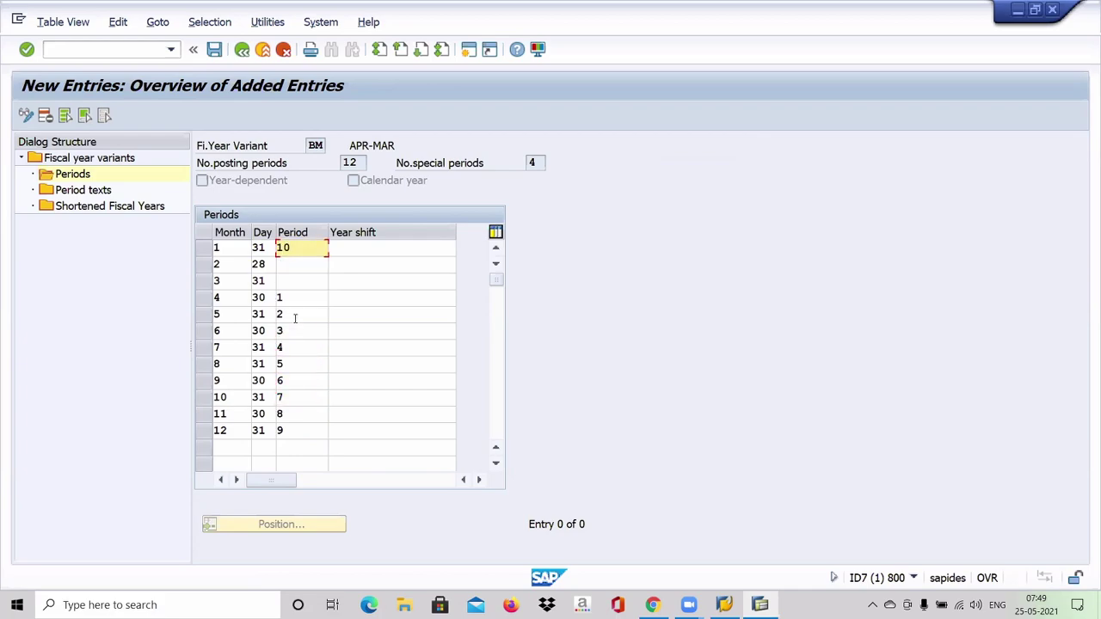
key("Down")
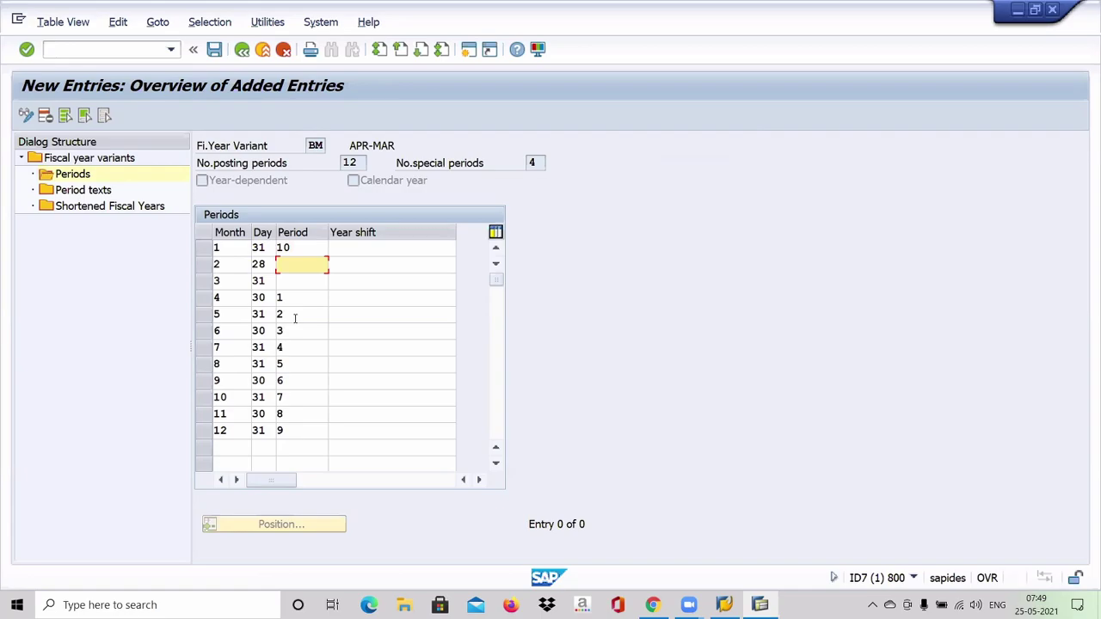
type("11")
key("Down")
type("12")
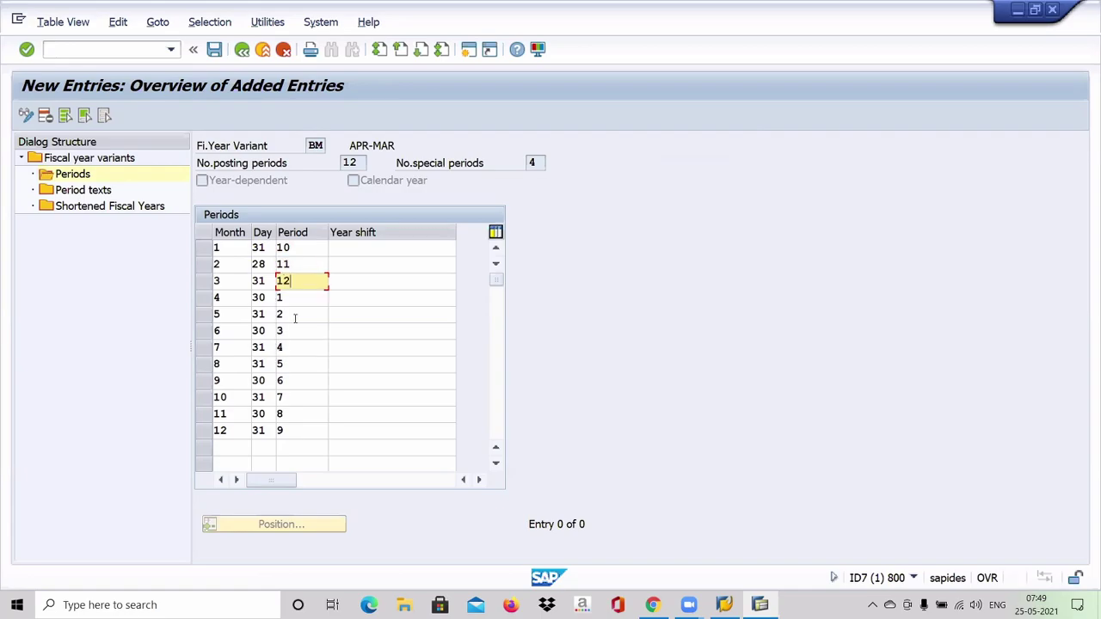
Step: Set the year shift to -1 for months 1, 2 and 3
key("Down")
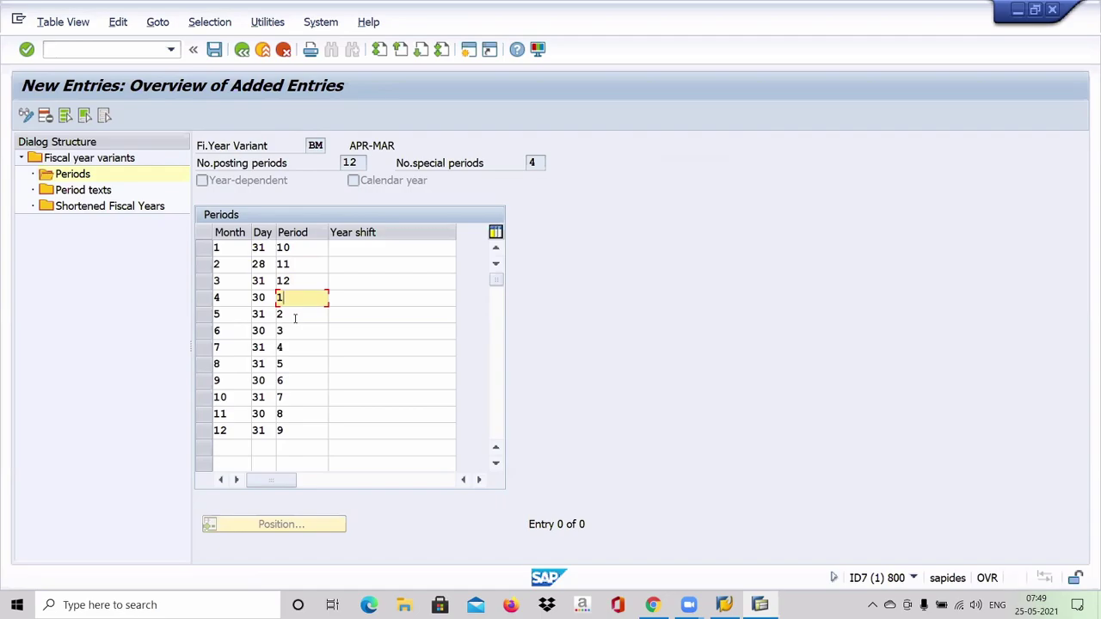
key("Tab")
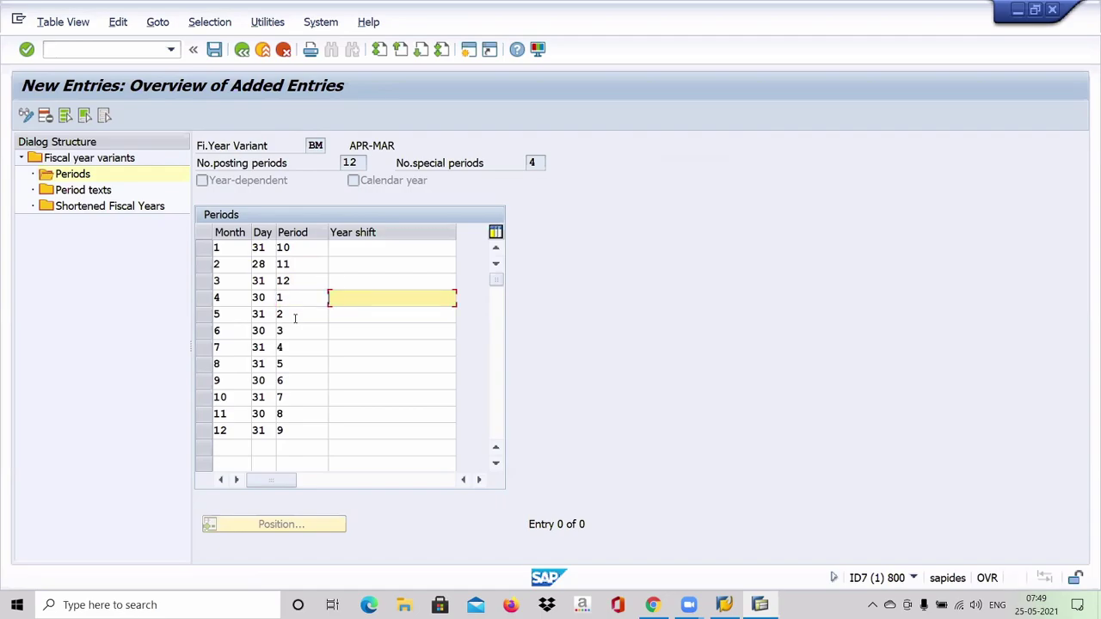
key("Up")
key("Up")
key("Up")
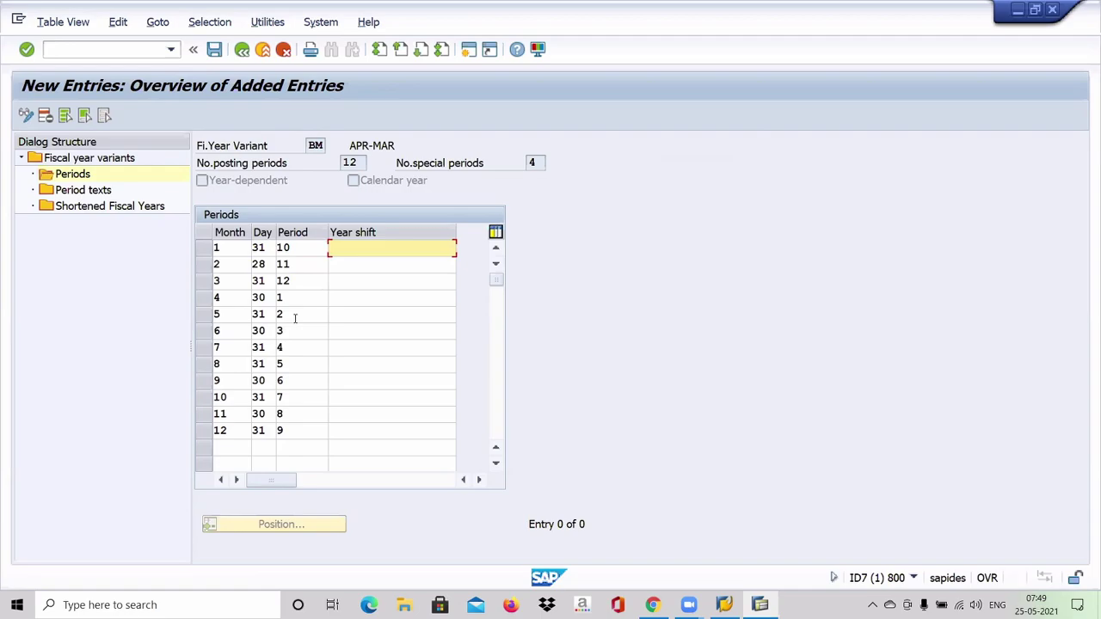
type("-")
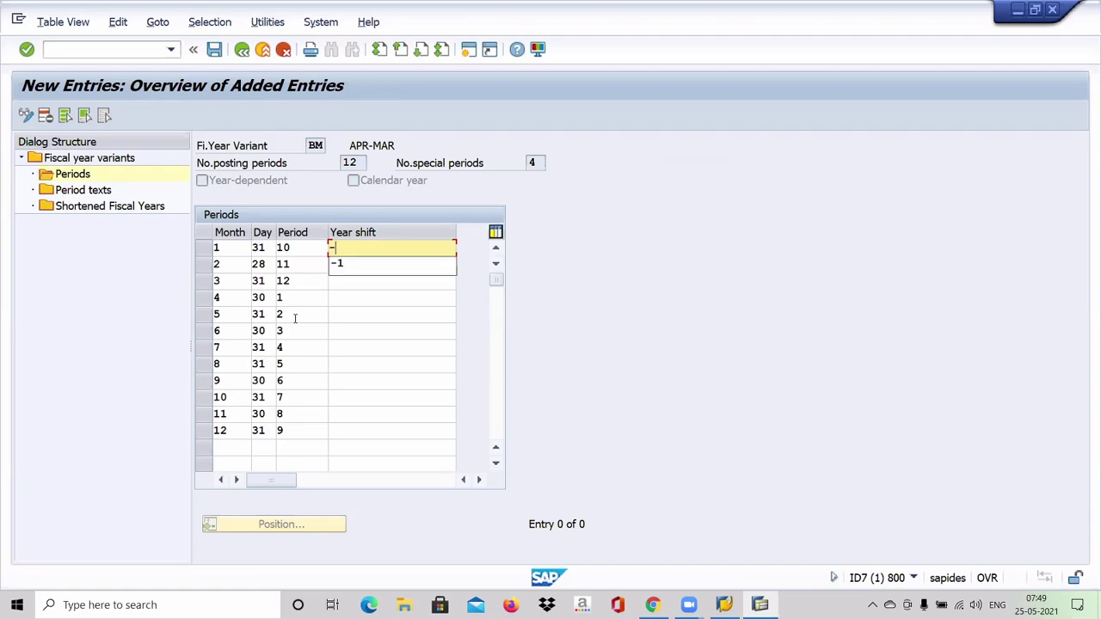
key("Down")
key("Tab")
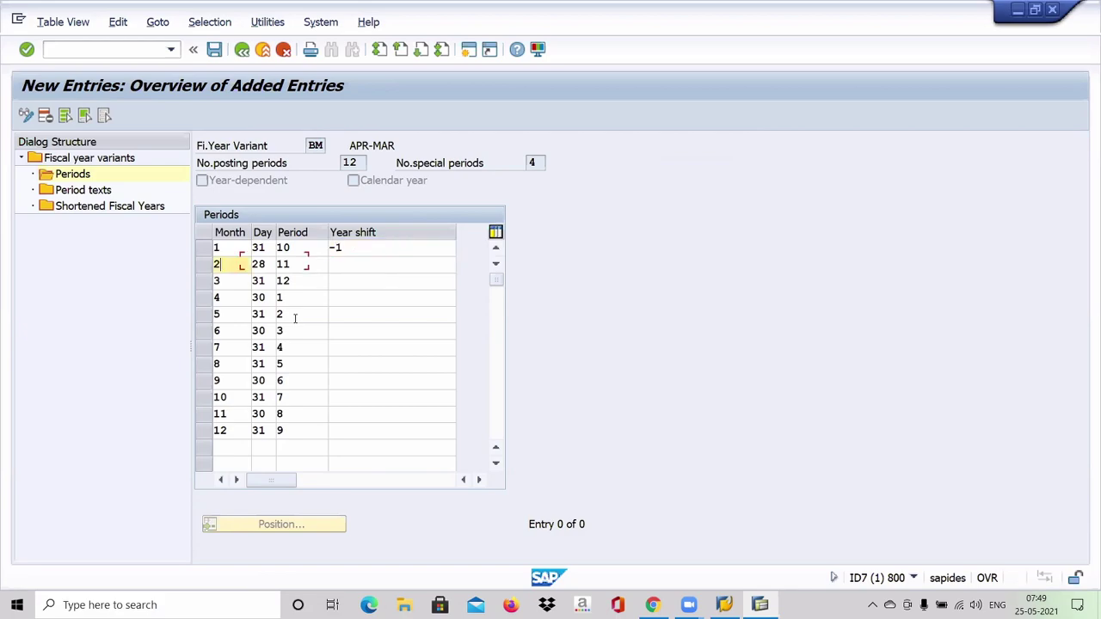
key("Tab")
key("Tab")
key("Tab")
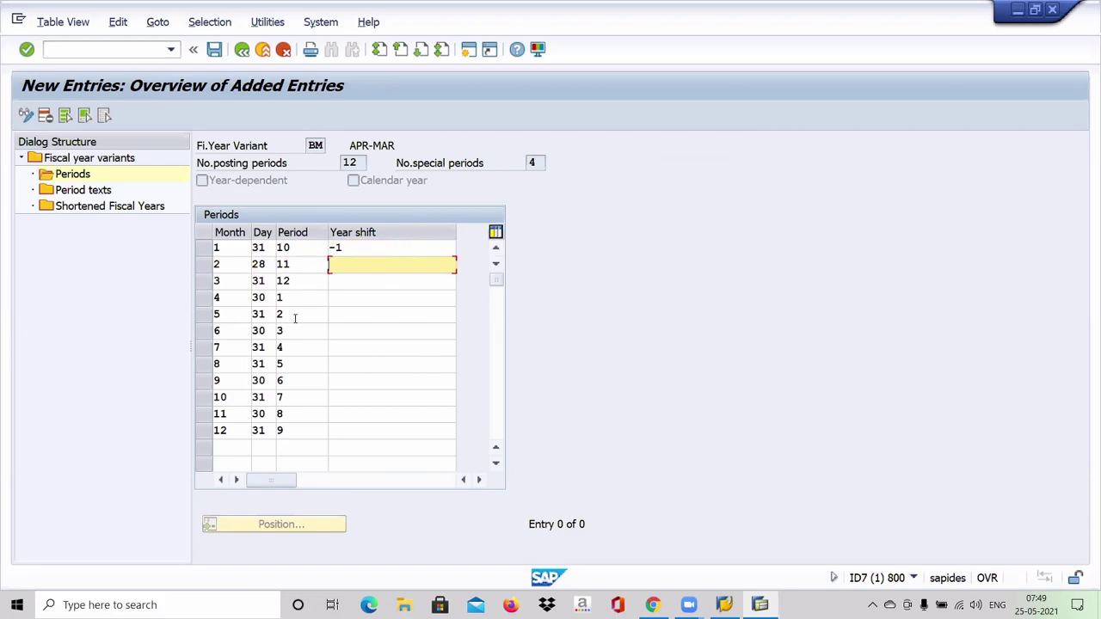
type("-")
key("Down")
key("Tab")
key("Tab")
key("Tab")
key("Tab")
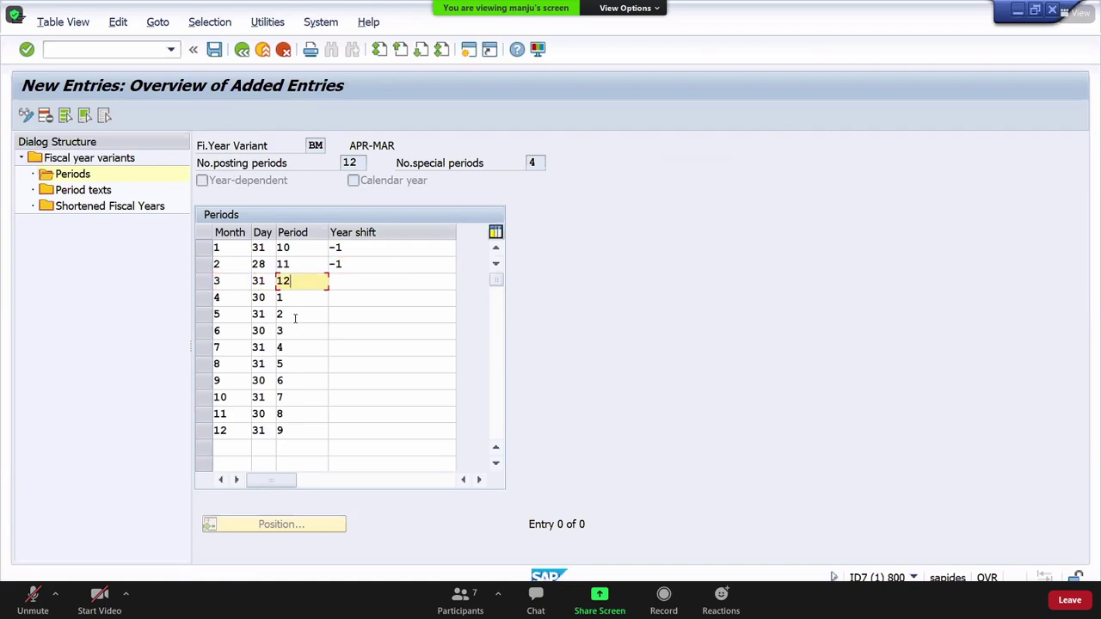
type("-")
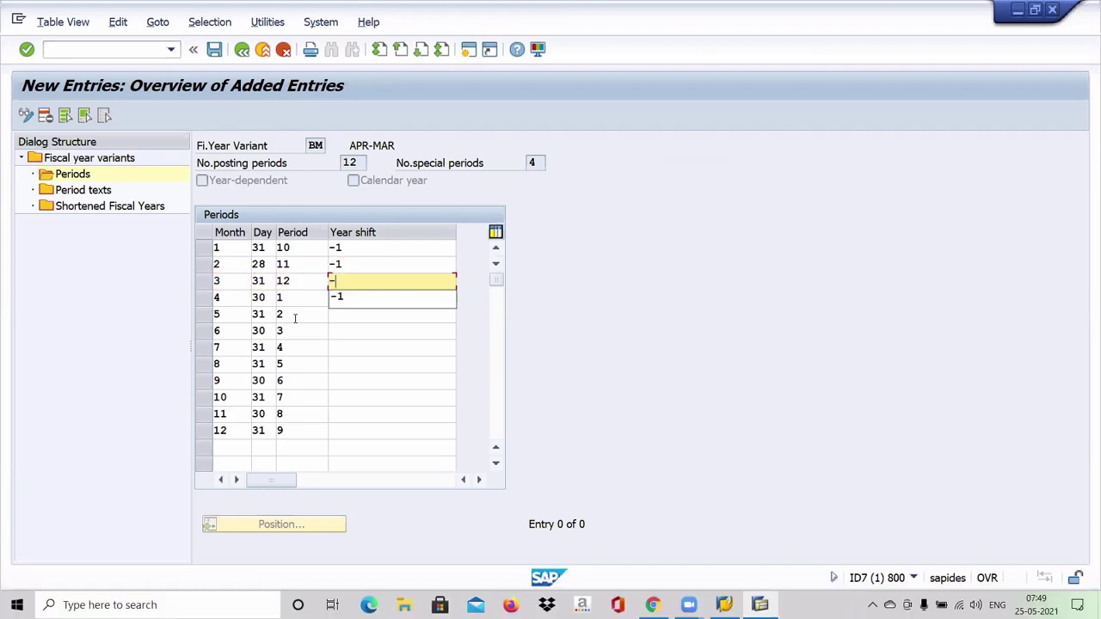
key("Tab")
key("Up")
key("Up")
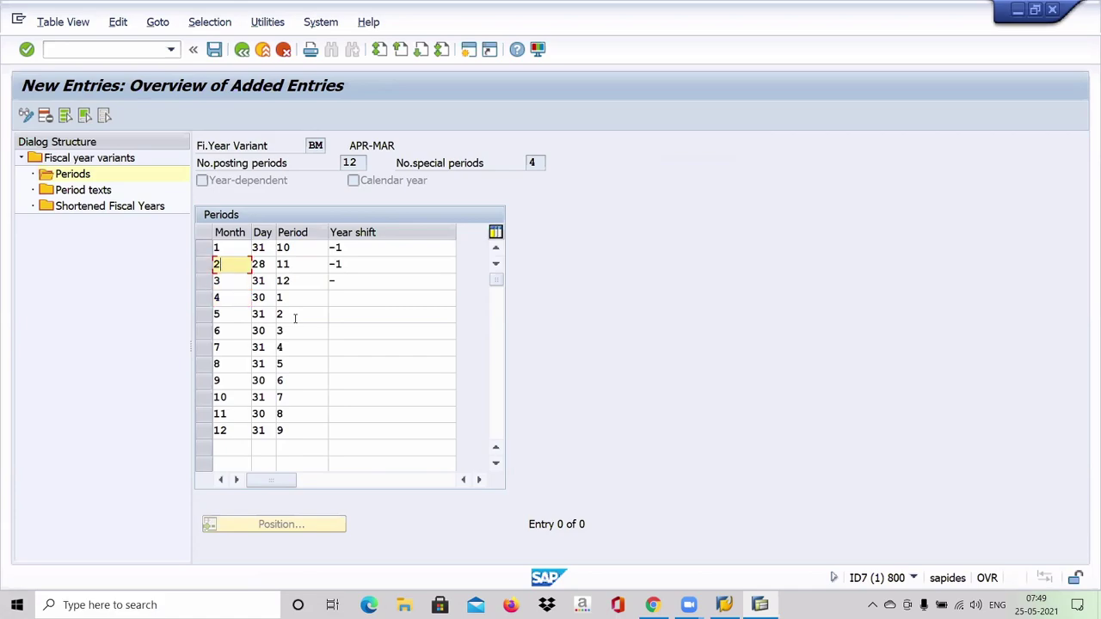
key("Down")
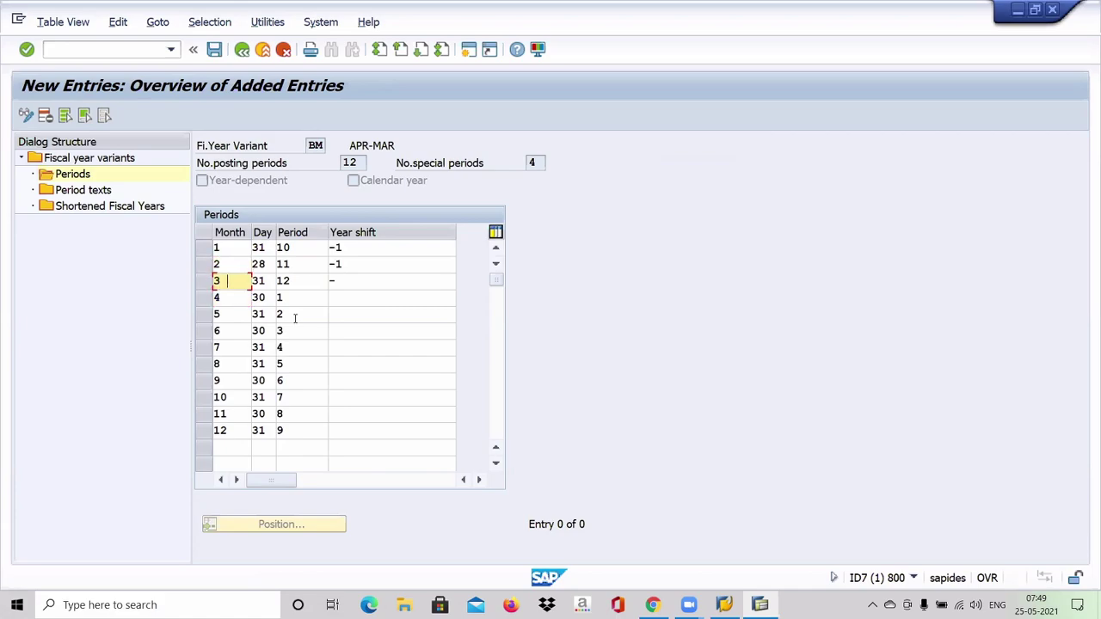
key("Tab")
key("Tab")
key("Tab")
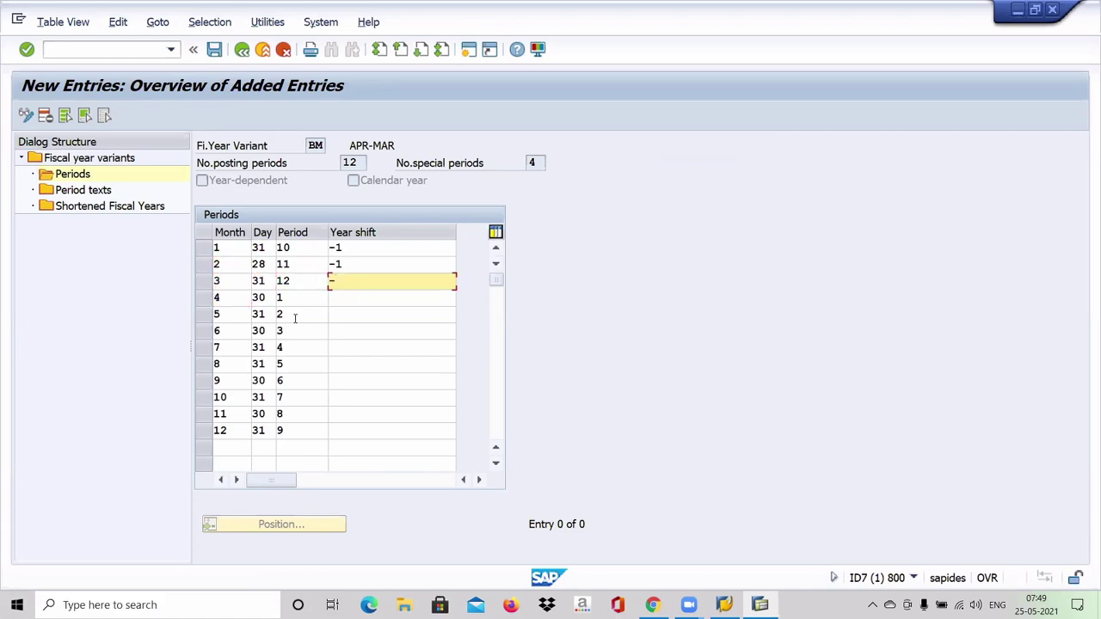
type("-1")
Step: Set the year shift to 0 for each of the months 4 through 12
key("Tab")
key("Tab")
key("Tab")
key("Tab")
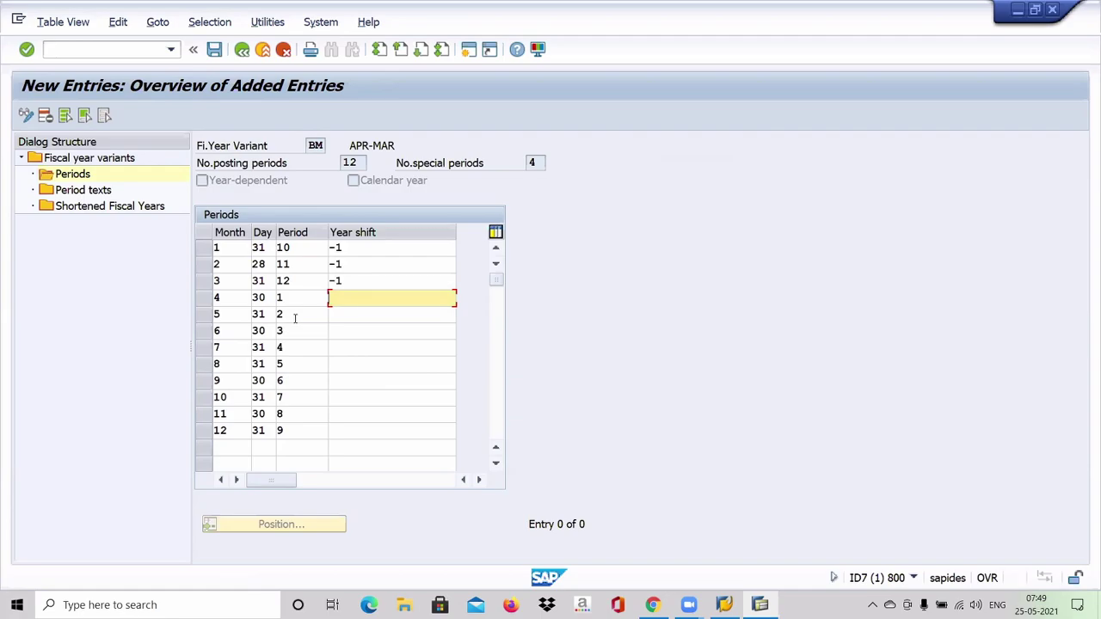
type("0")
key("Down")
type("0")
key("Down")
type("0")
key("Down")
type("0")
key("Down")
type("0")
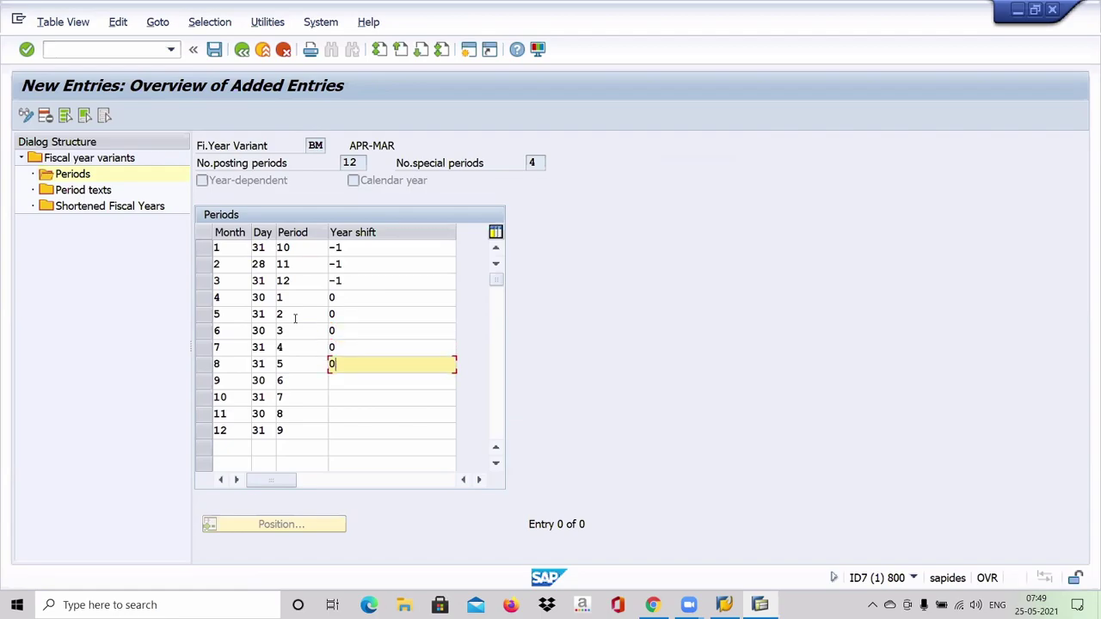
key("Down")
type("0")
key("Down")
type("0")
key("Down")
type("0")
key("Down")
type("0")
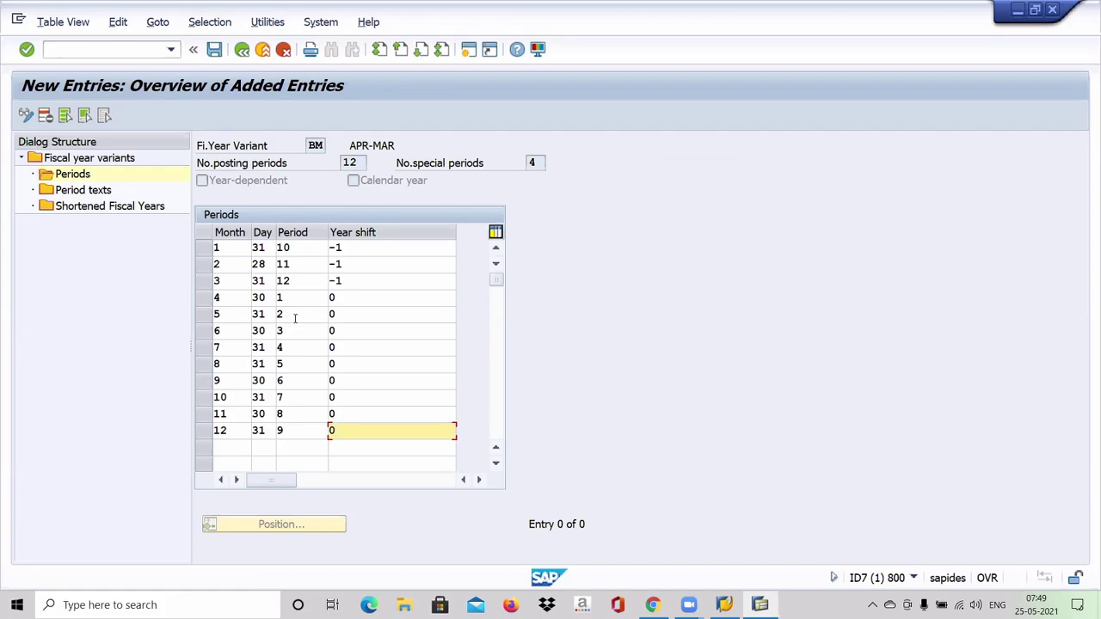
key("Tab")
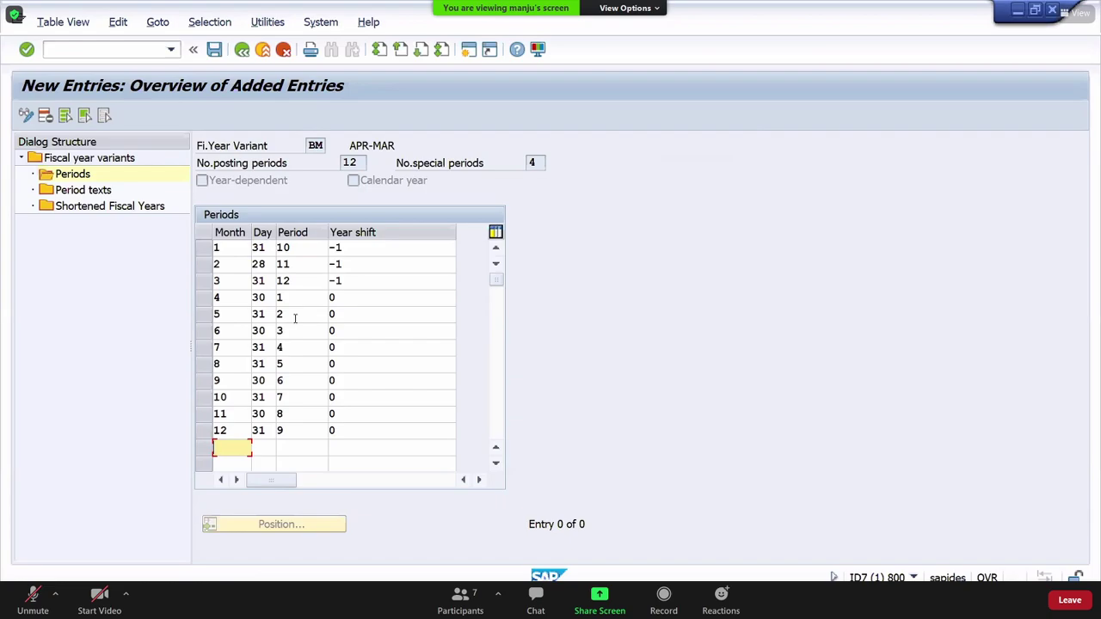
key("alt+Tab")
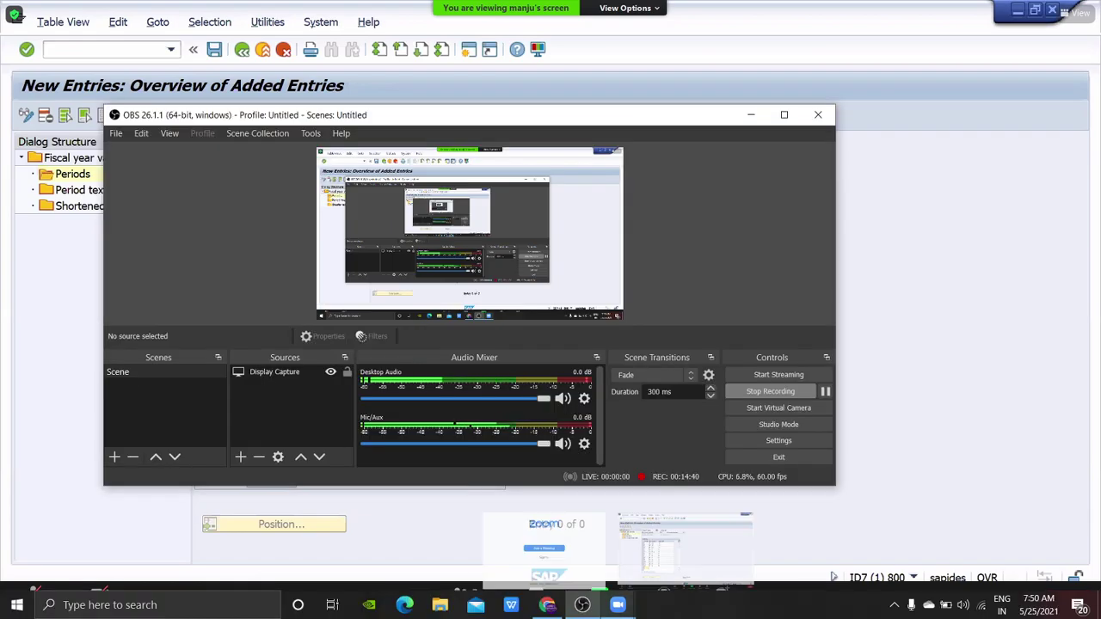
mouse_move(618, 605)
left_click(685, 542)
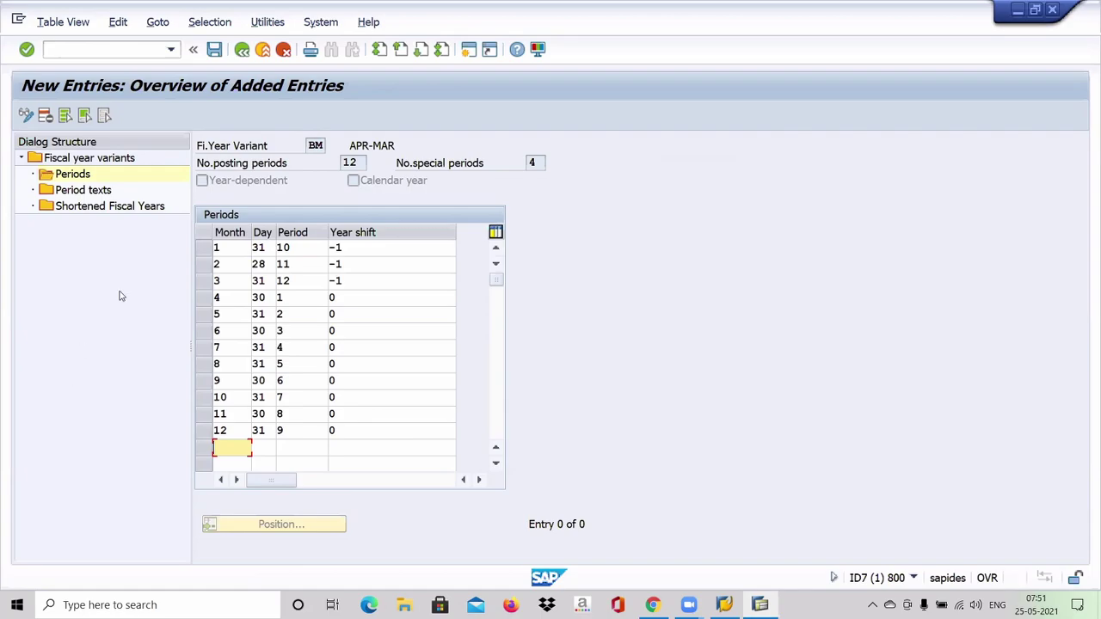
Step: Save the period definitions of fiscal year variant BM
left_click(215, 51)
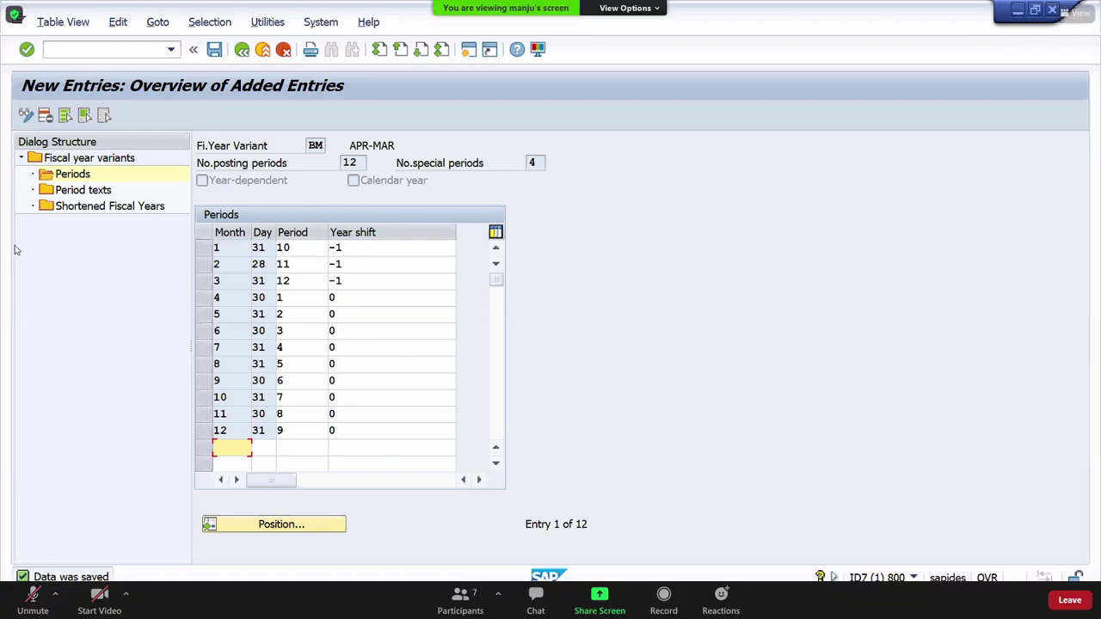
left_click(82, 179)
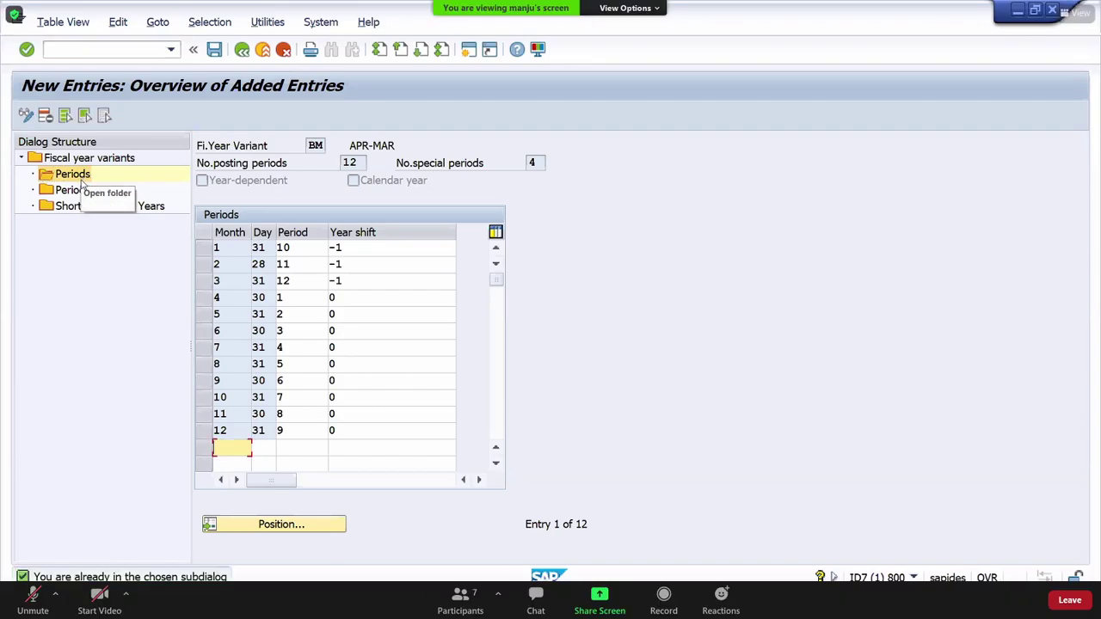
Step: Start a new period text entry for variant BM with language EN, period 12 and short text AM
left_click(74, 196)
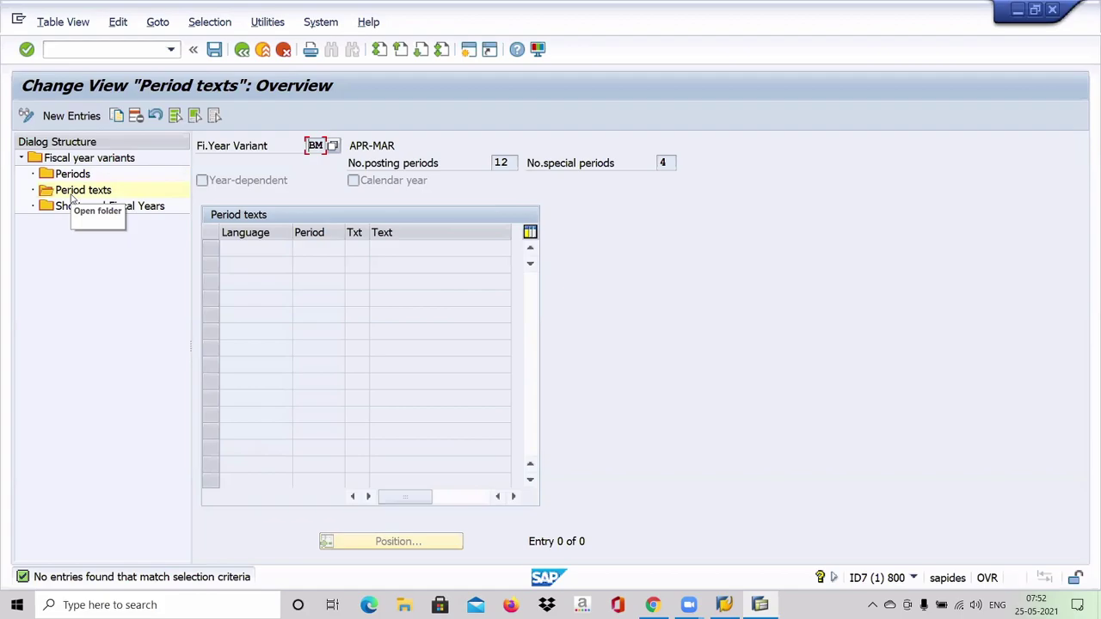
left_click(86, 115)
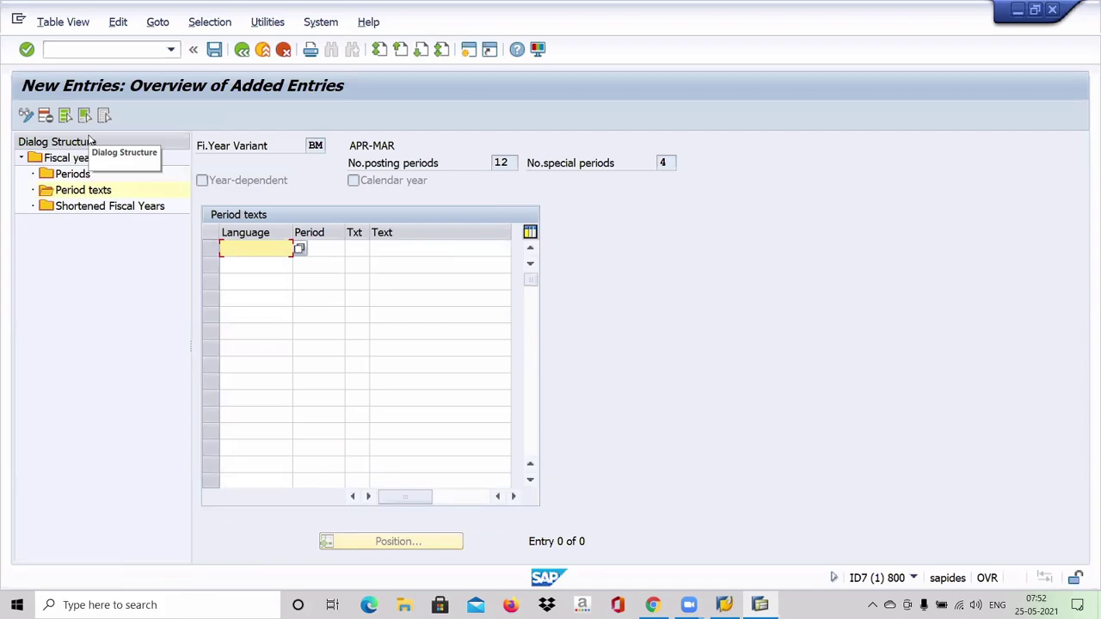
type("EN")
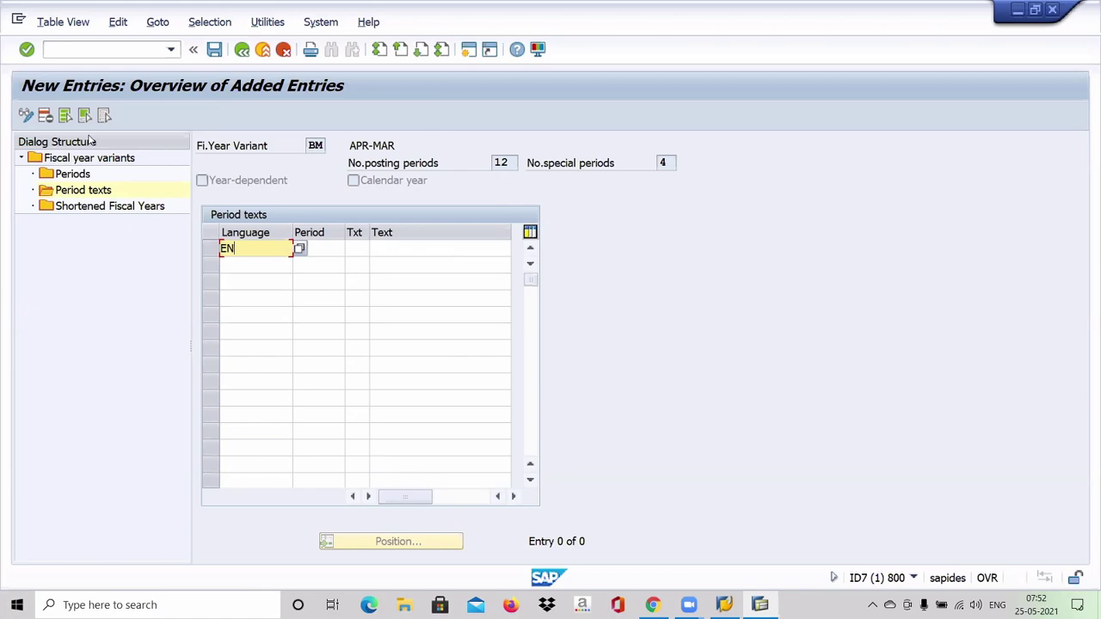
key("Tab")
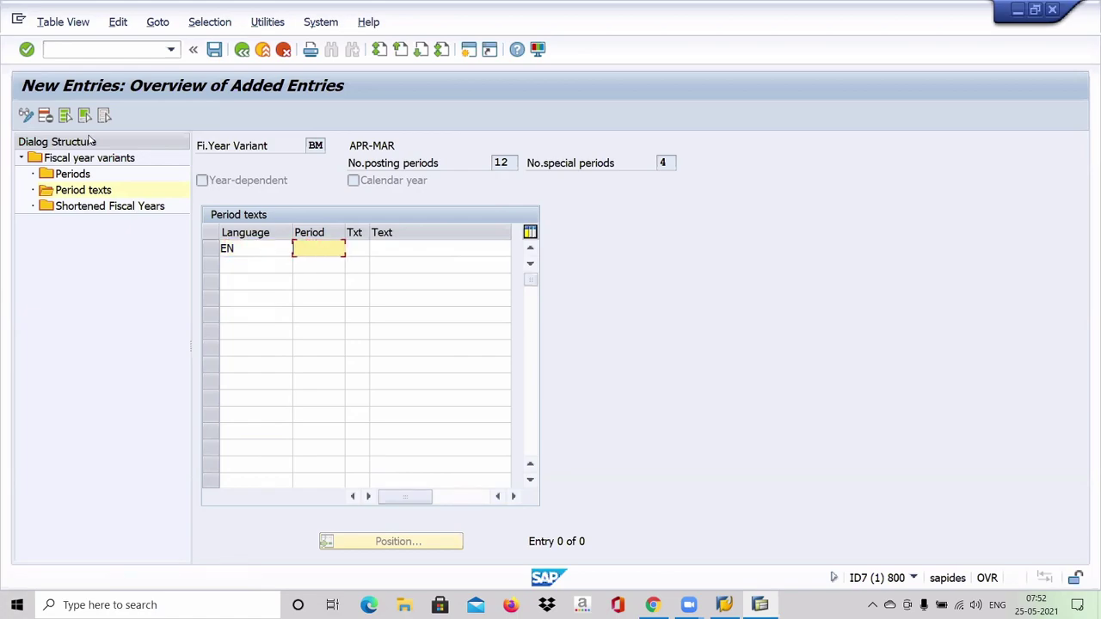
type("12")
key("Tab")
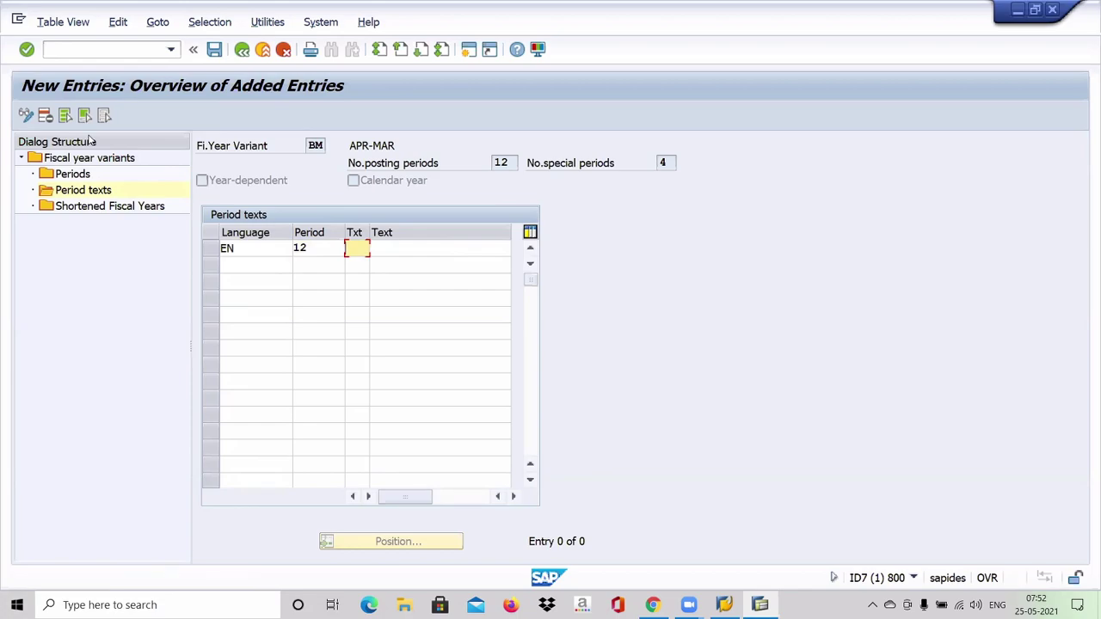
type("AM")
key("Tab")
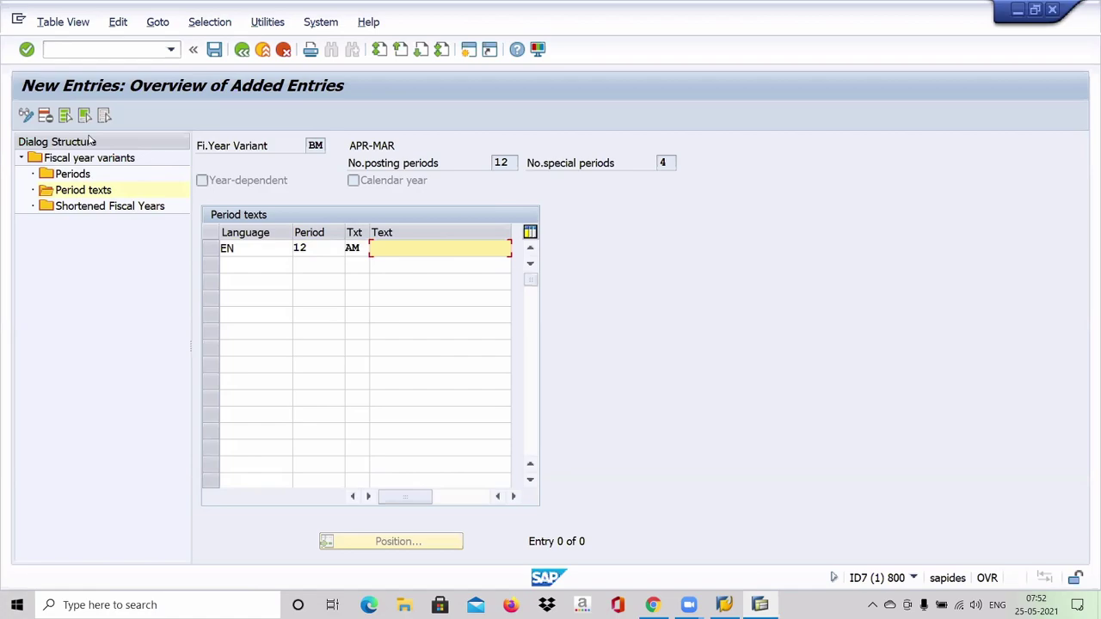
Step: Enter APRIL-MARCH as the long text for period 12 and save the period text entry
type("APR")
type("- MARCH")
key("Left")
key("Left")
key("Left")
key("Left")
key("Left")
key("Left")
type("IL-")
key("Right")
key("Right")
key("Right")
key("BackSpace")
key("BackSpace")
key("BackSpace")
type("MARCH")
left_click(213, 52)
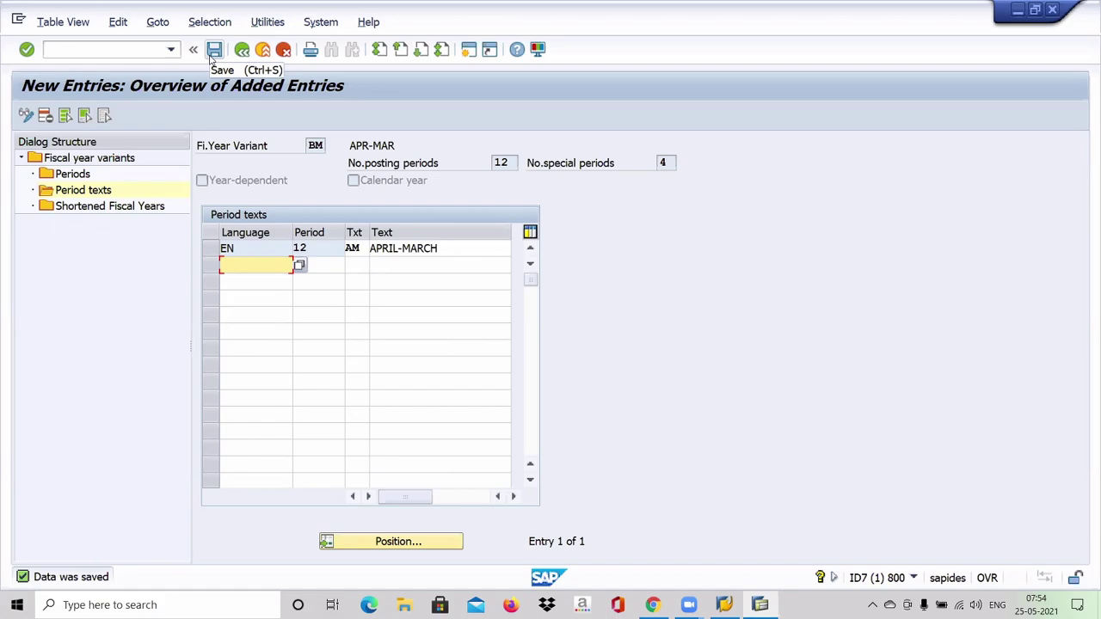
Step: Leave the fiscal year variant maintenance and return to the SAP Easy Access screen using /N
left_click(242, 50)
left_click(119, 52)
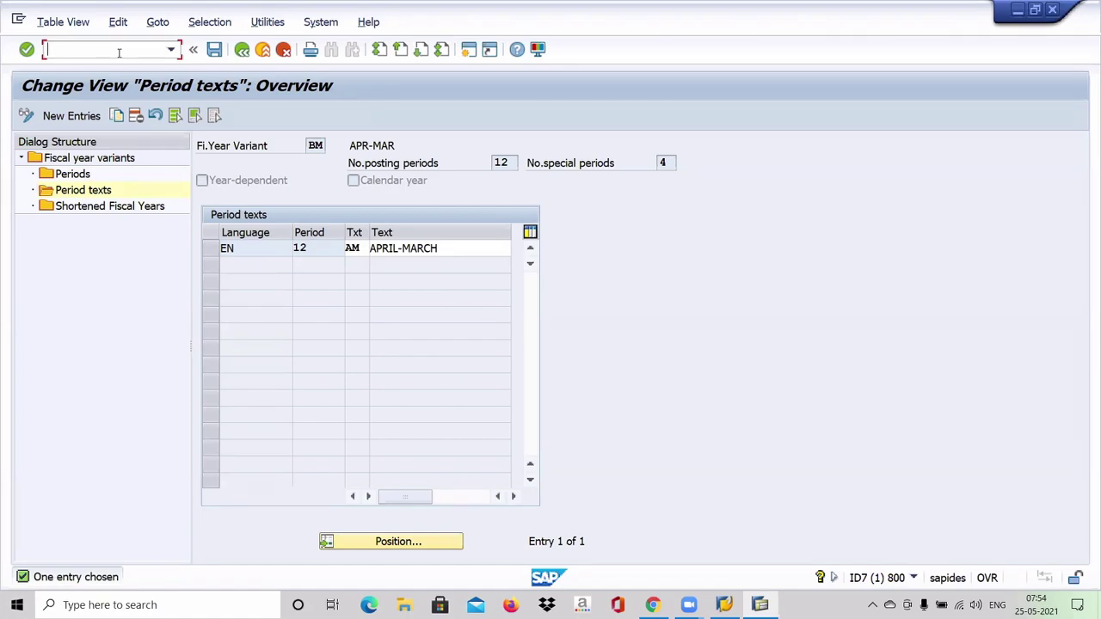
type("/N")
key("Return")
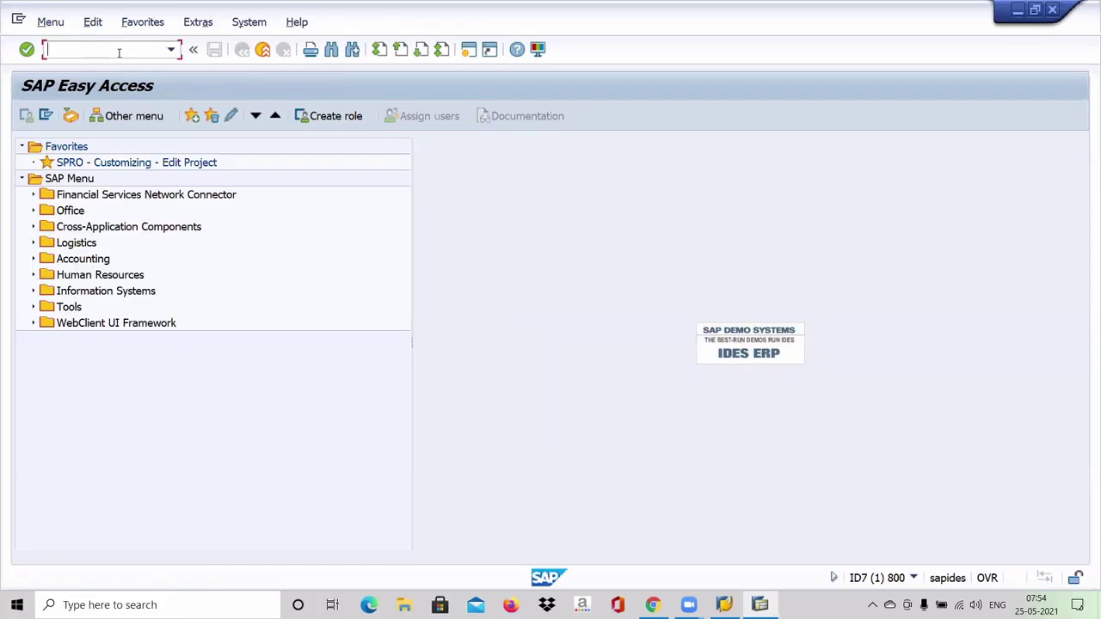
Step: Run transaction SPRO and open the Assign Company Code to a Fiscal Year Variant activity in the SAP Reference IMG
type("SPRO")
key("Return")
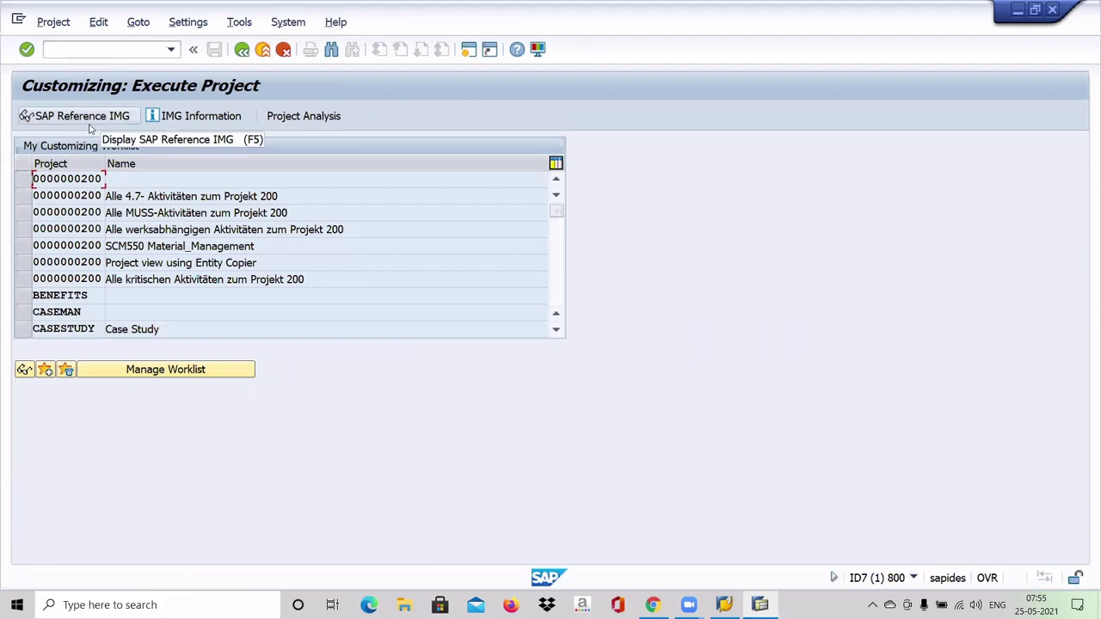
left_click(91, 127)
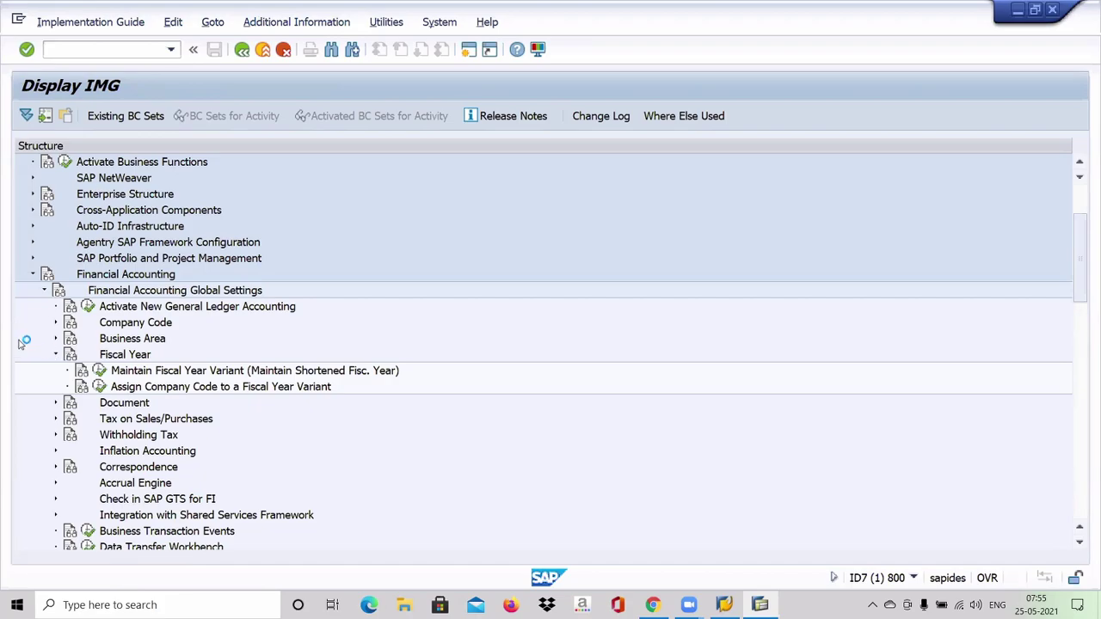
left_click(100, 387)
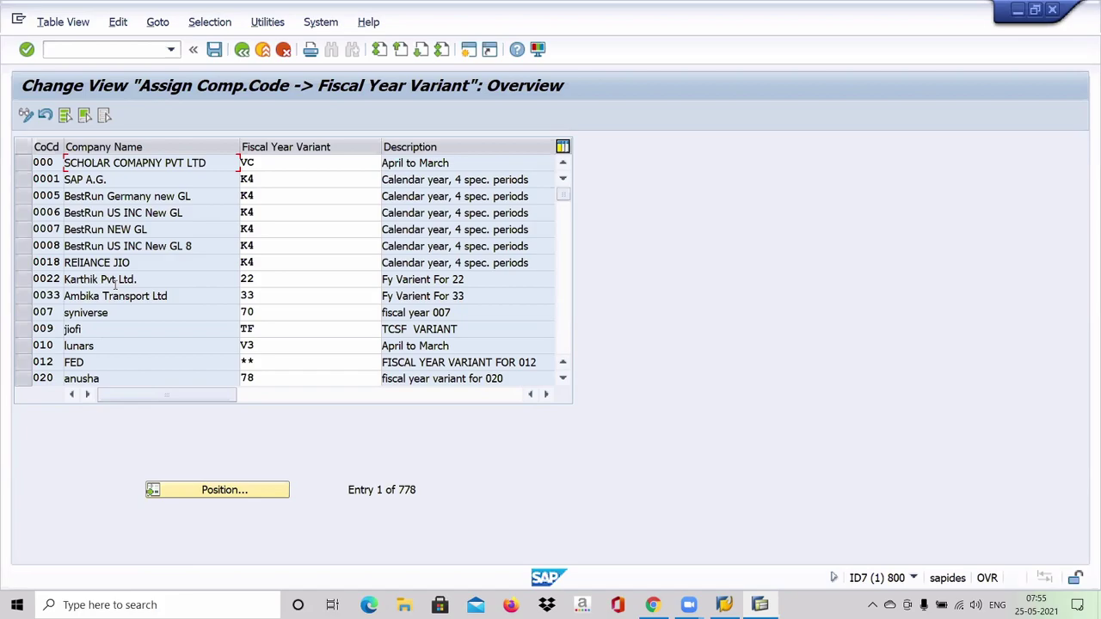
Step: Position the company code assignment list at company code BMW1
left_click(213, 492)
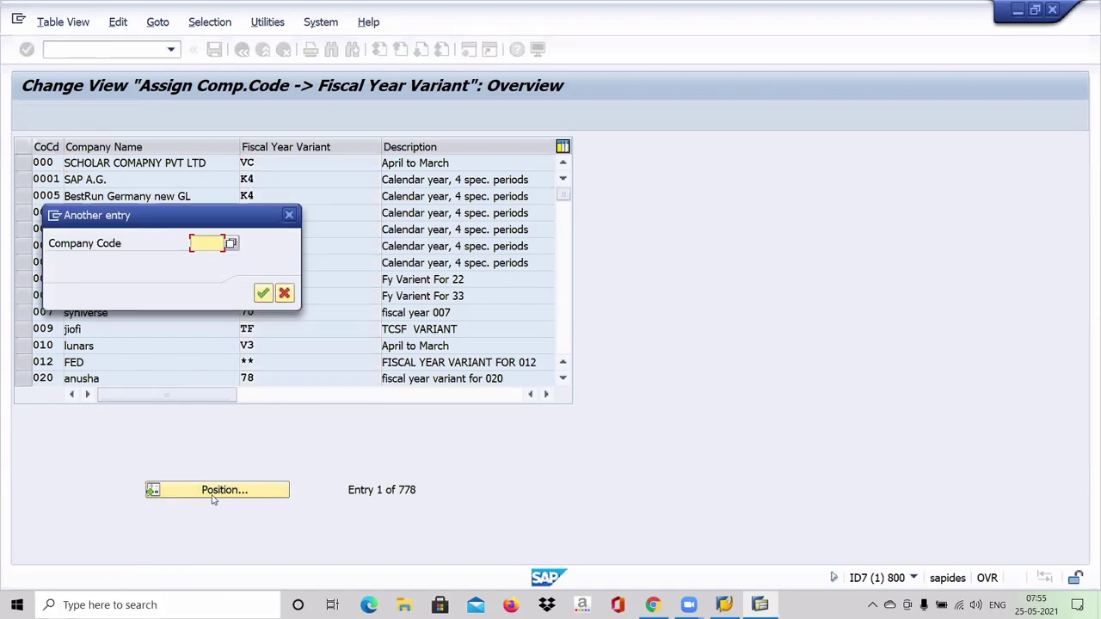
type("B")
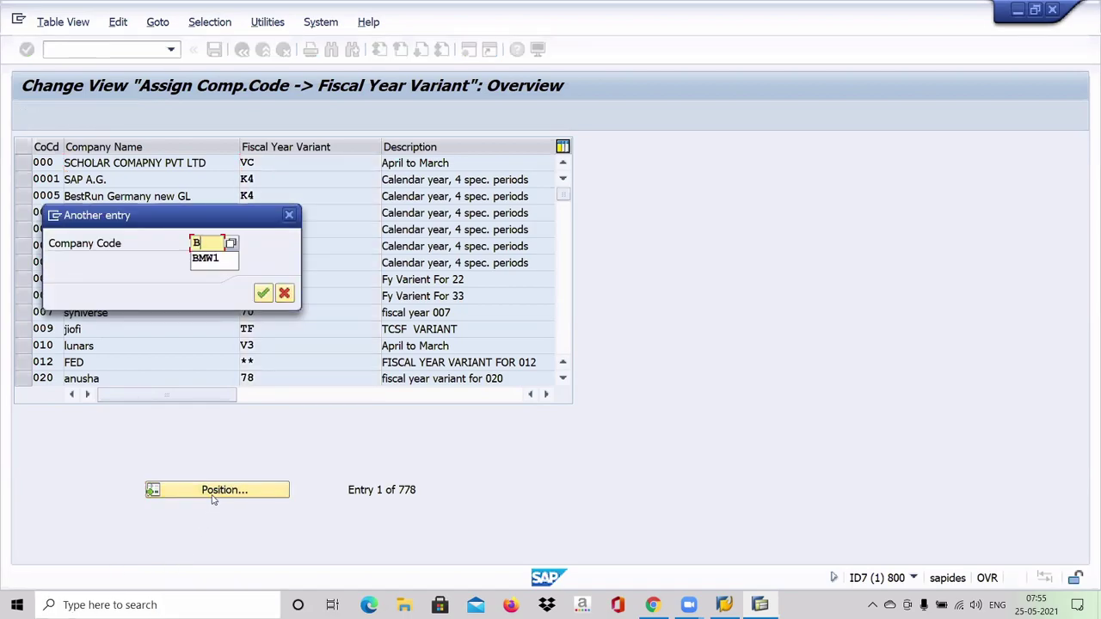
type("MW1")
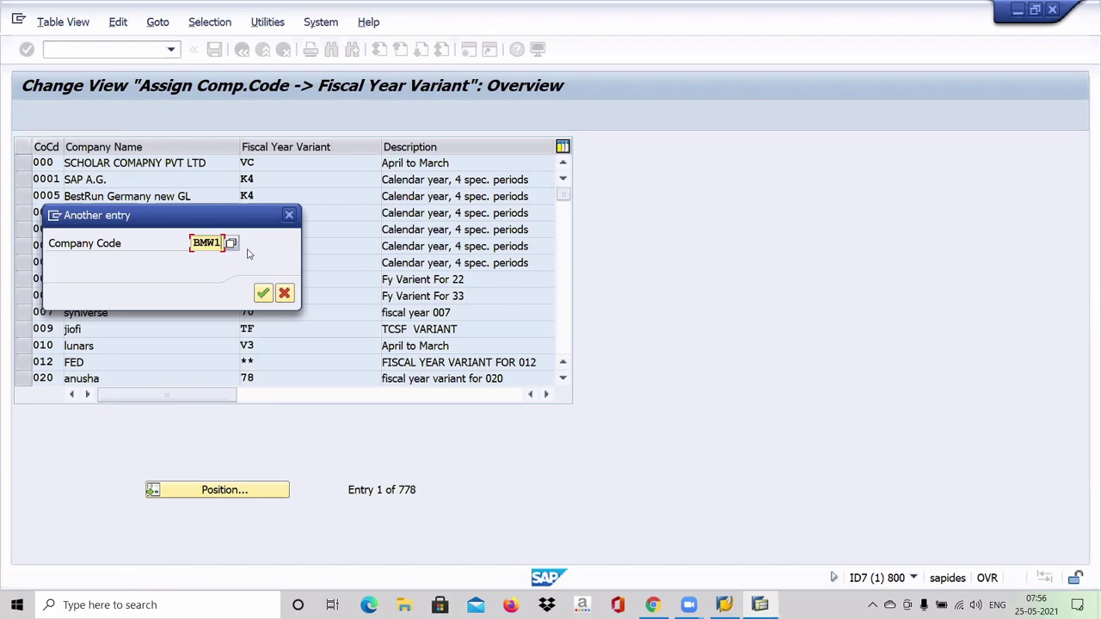
left_click(264, 294)
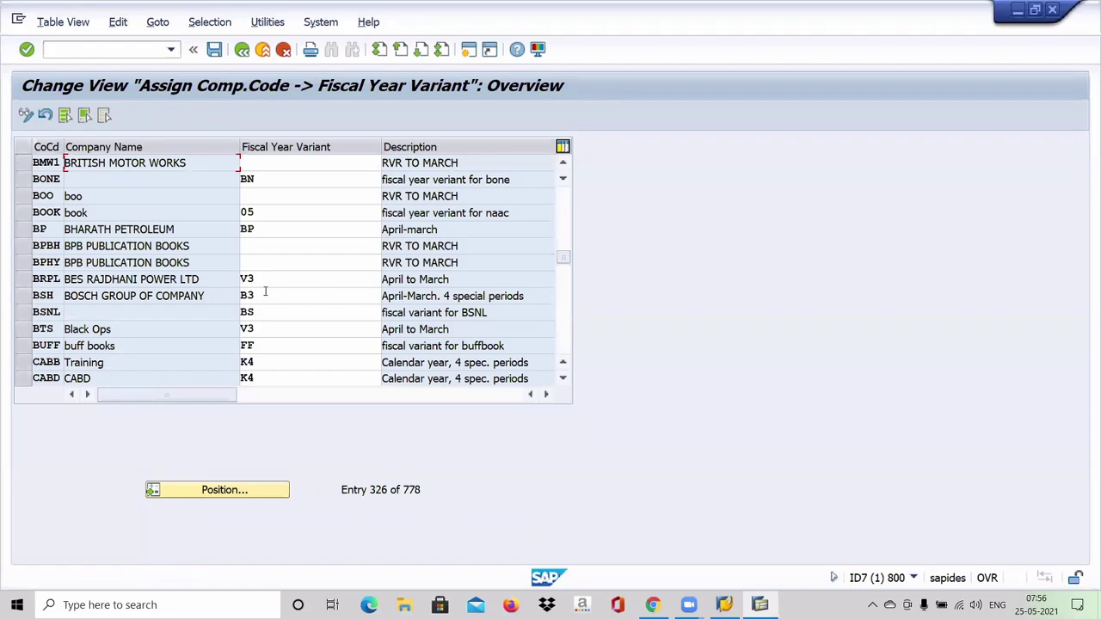
Step: Assign fiscal year variant BM to company code BMW1 and save it in the proposed customizing request
key("Tab")
type("BM")
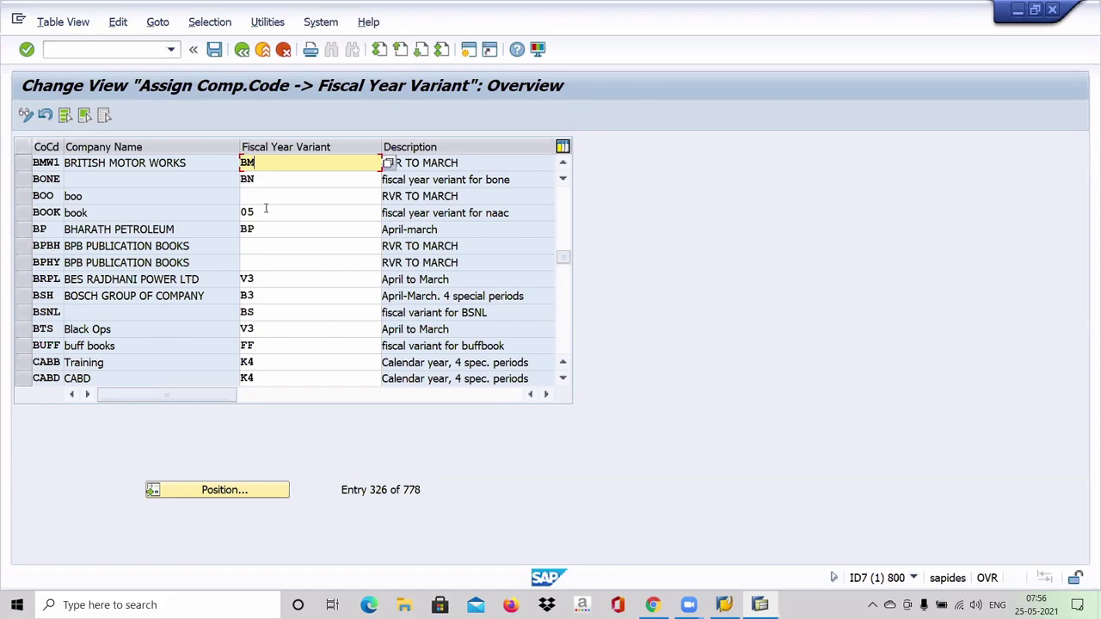
left_click(214, 51)
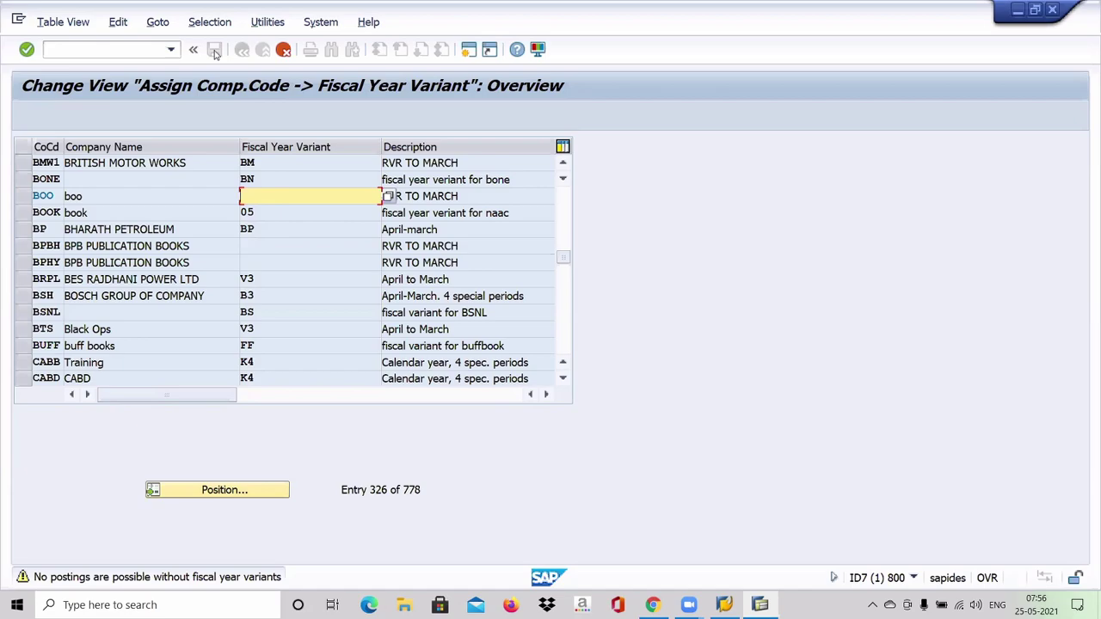
left_click(214, 51)
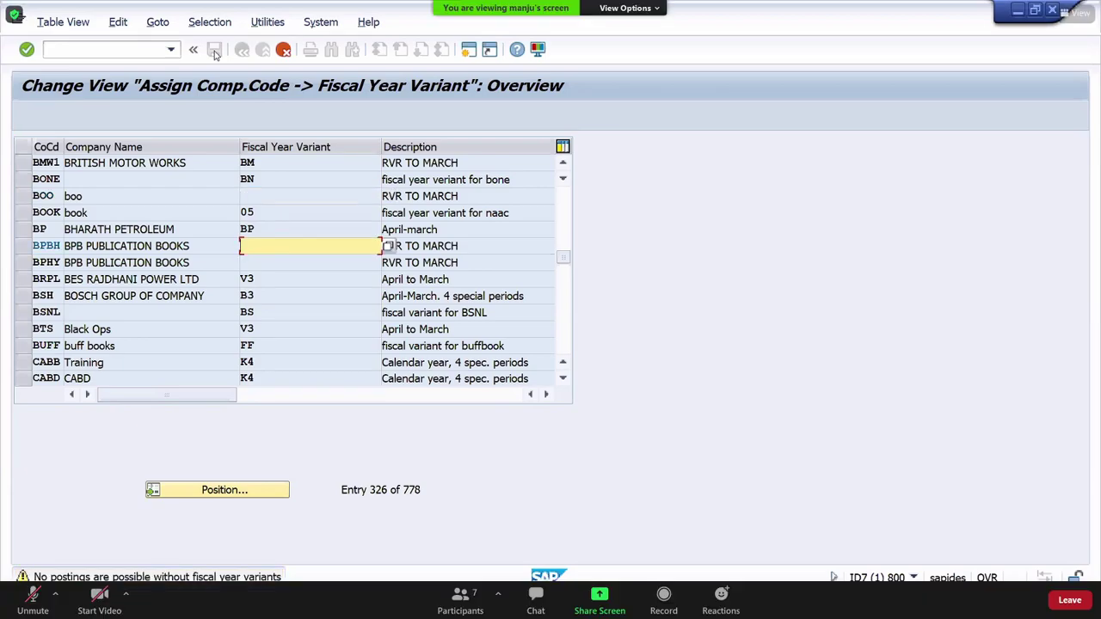
left_click(215, 52)
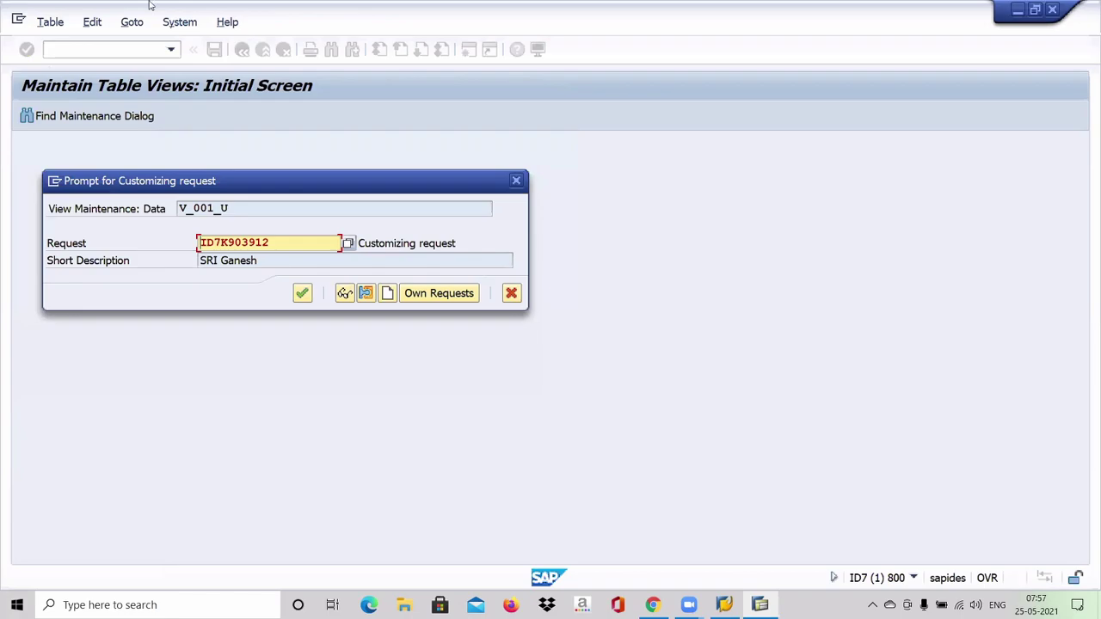
left_click(302, 294)
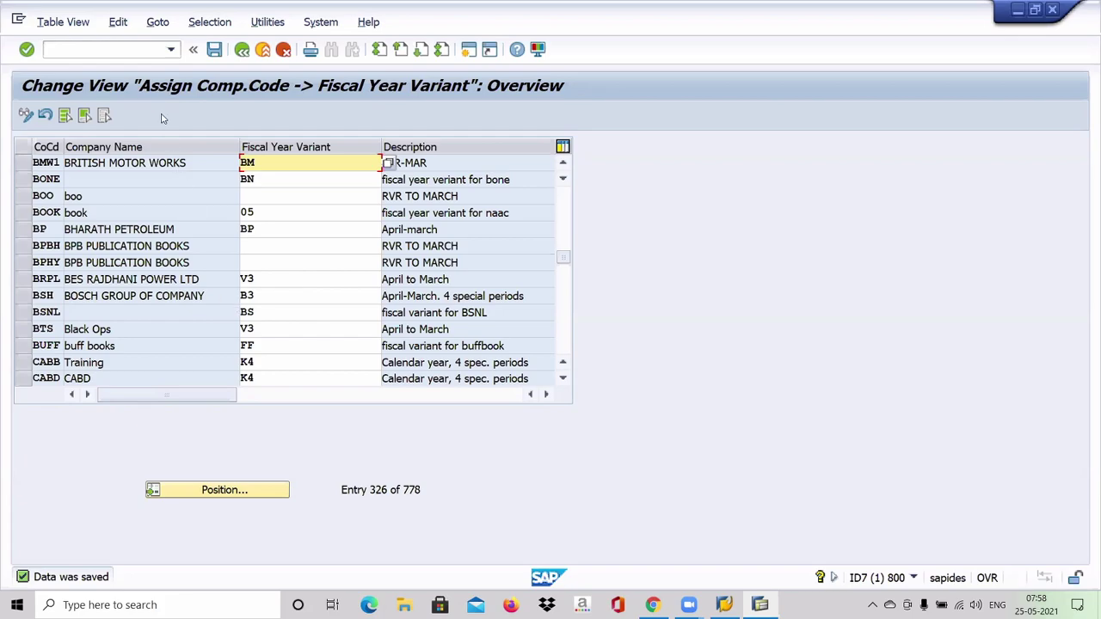
Step: Leave the assignment view with /N, run transaction SPRO and open the SAP Reference IMG
left_click(111, 54)
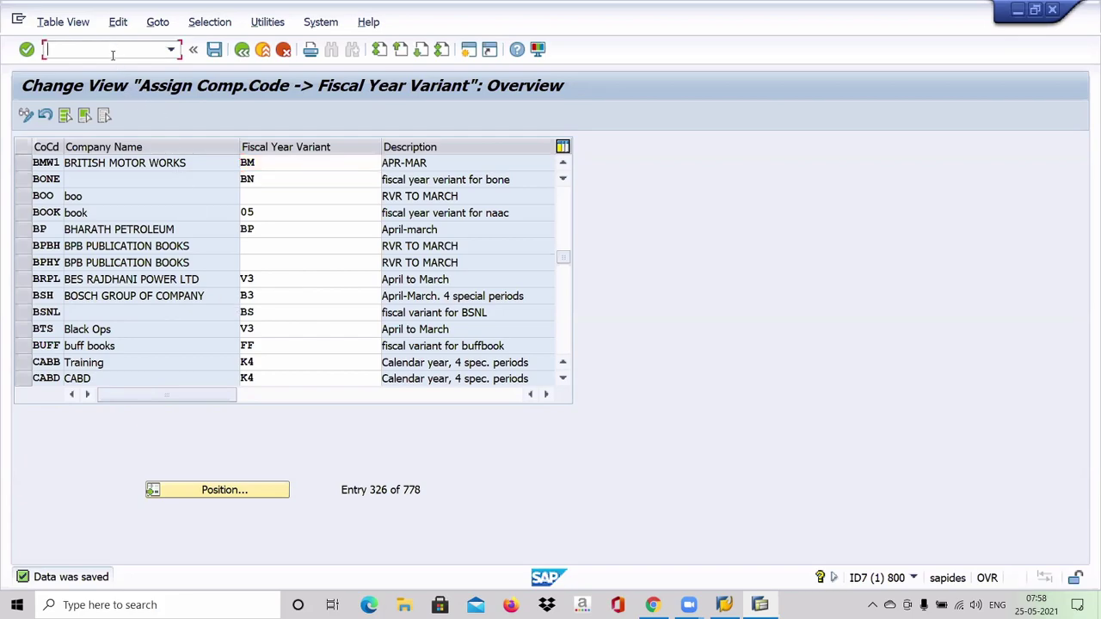
type("/N")
key("Return")
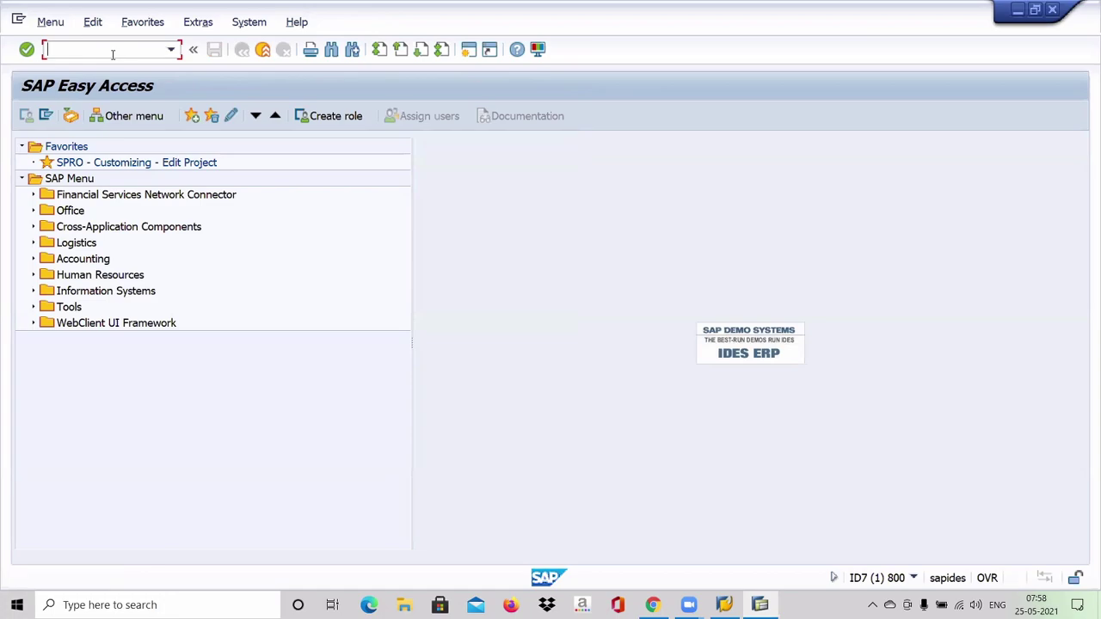
type("SPRO")
key("Return")
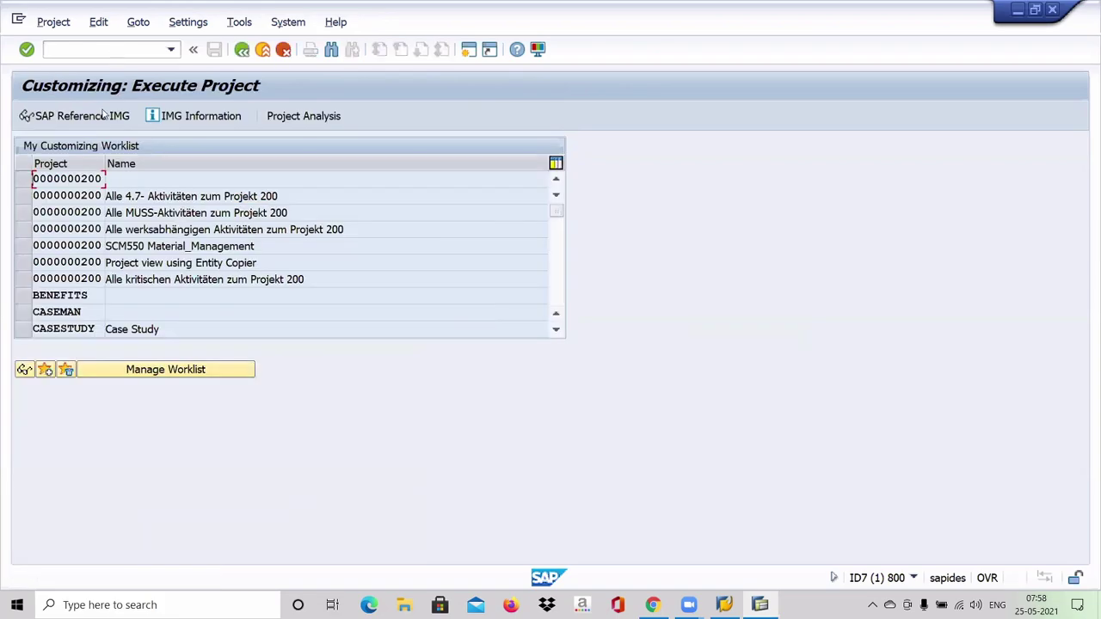
left_click(95, 118)
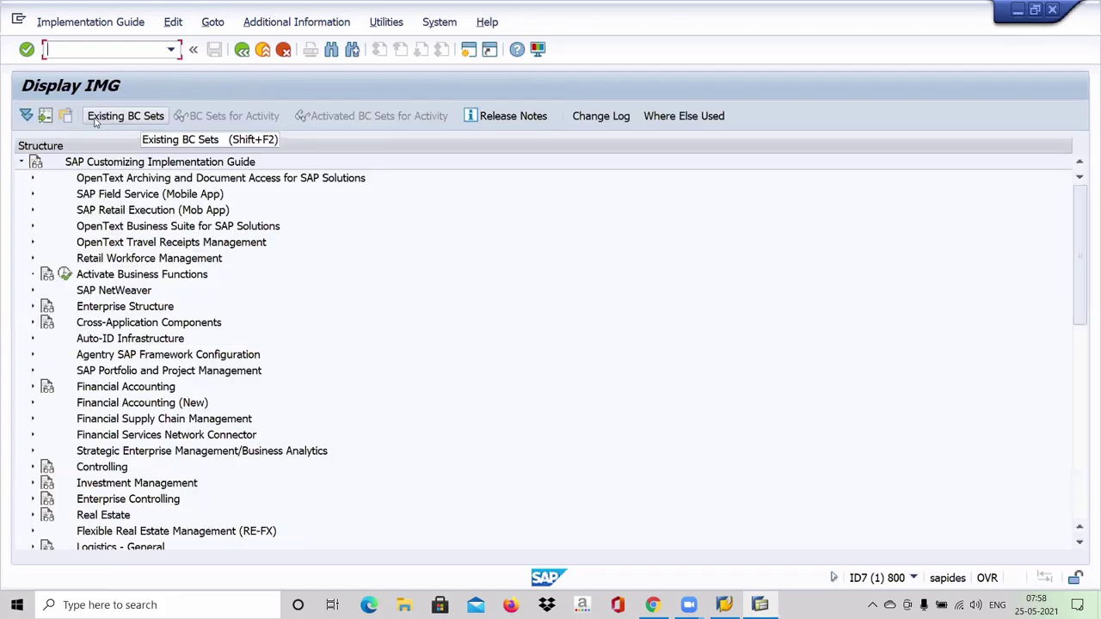
Step: Open the Define Document Number Ranges activity under Financial Accounting Global Settings, Document, Document Number Ranges
left_click(33, 387)
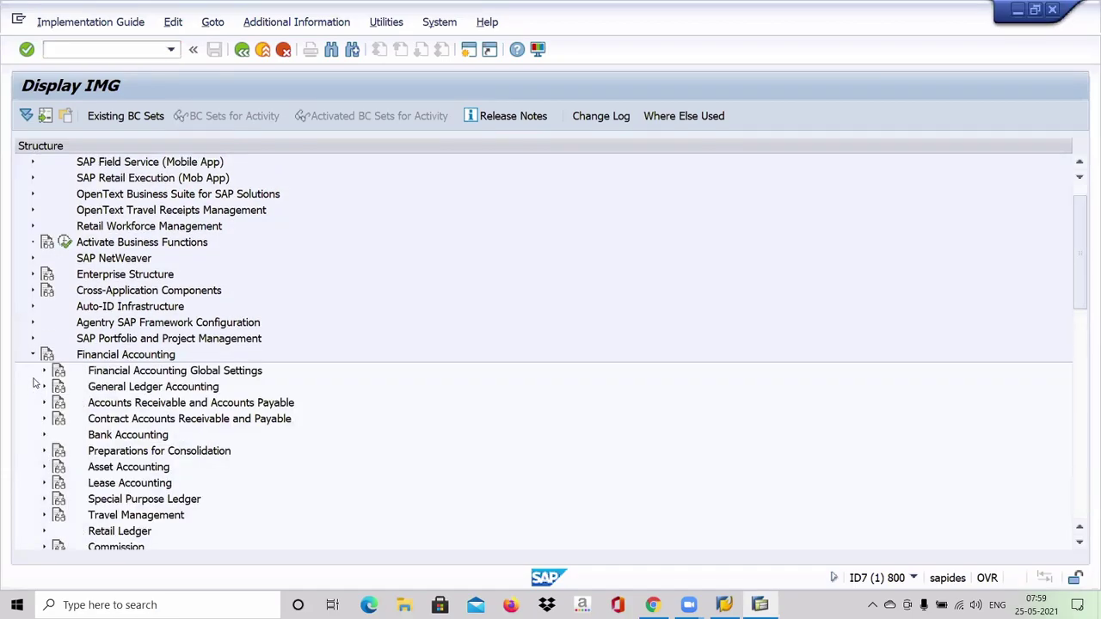
left_click(46, 372)
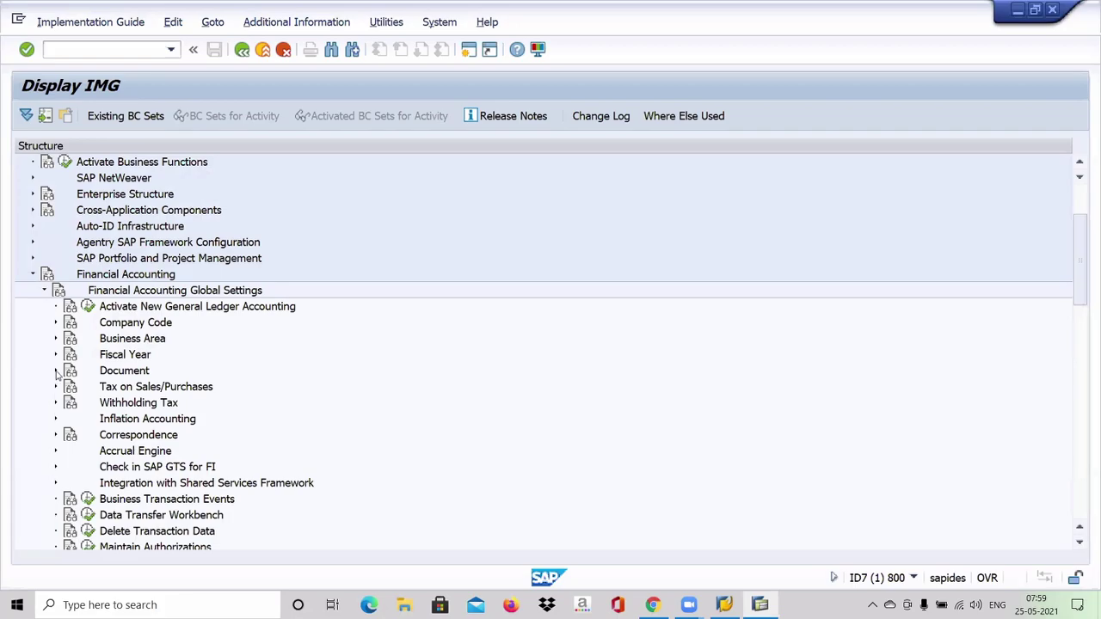
left_click(55, 370)
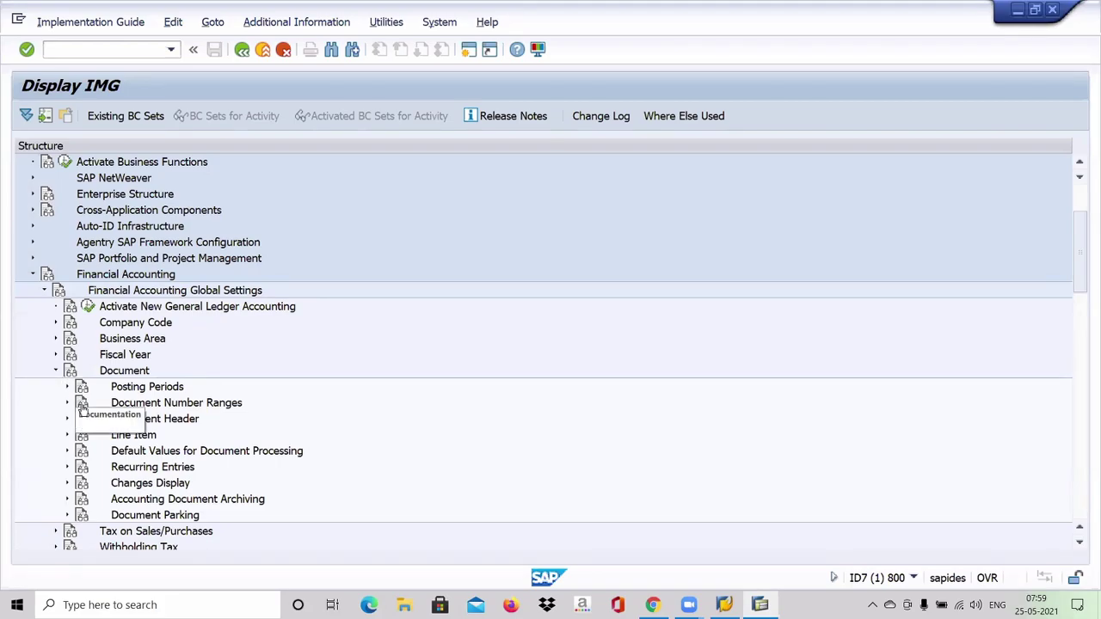
left_click(67, 402)
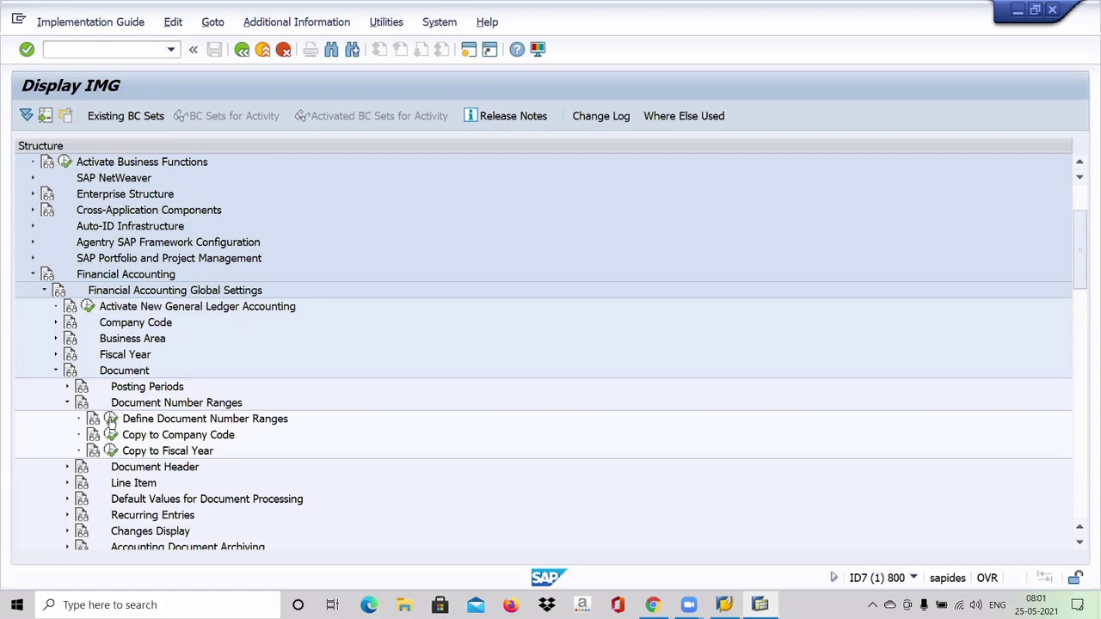
left_click(111, 420)
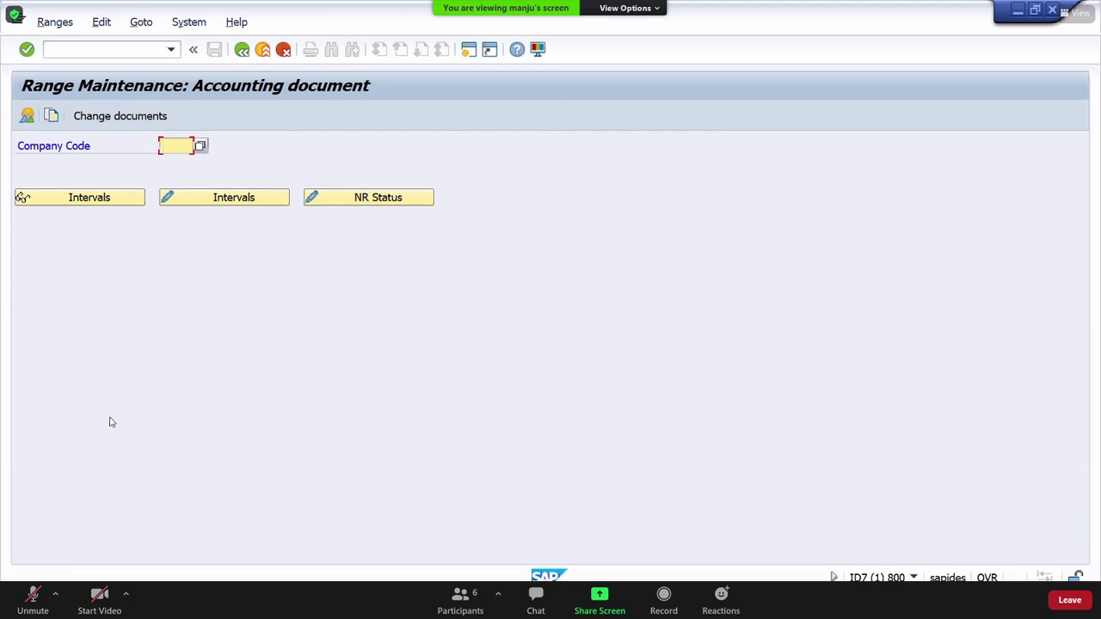
Step: Open the number range intervals of company code BMW1 for changing
type("BM")
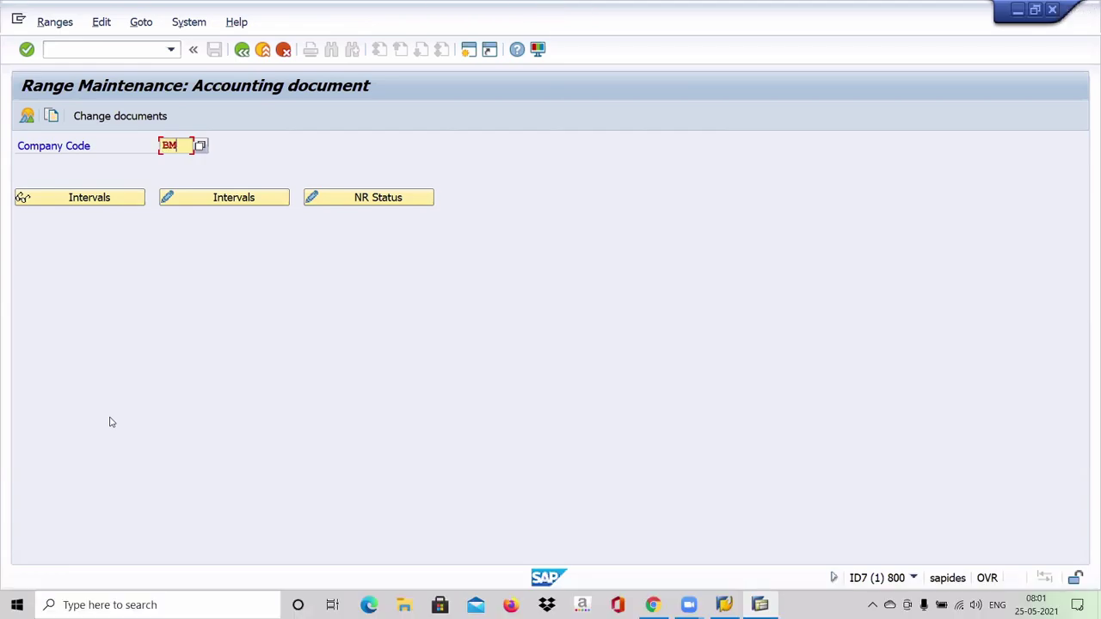
type("W1")
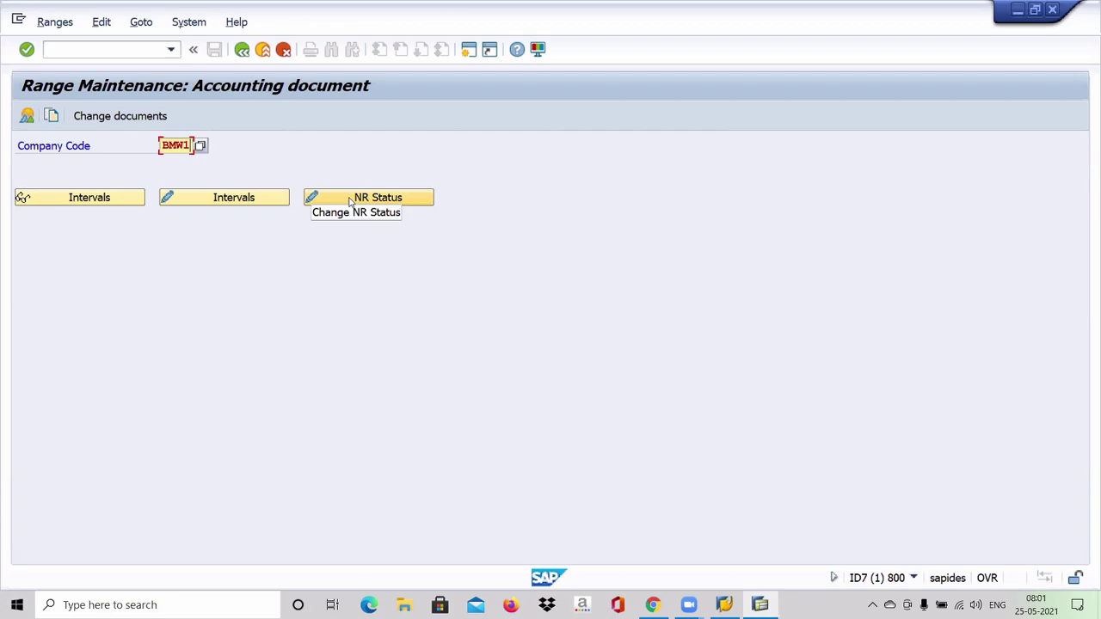
left_click(239, 202)
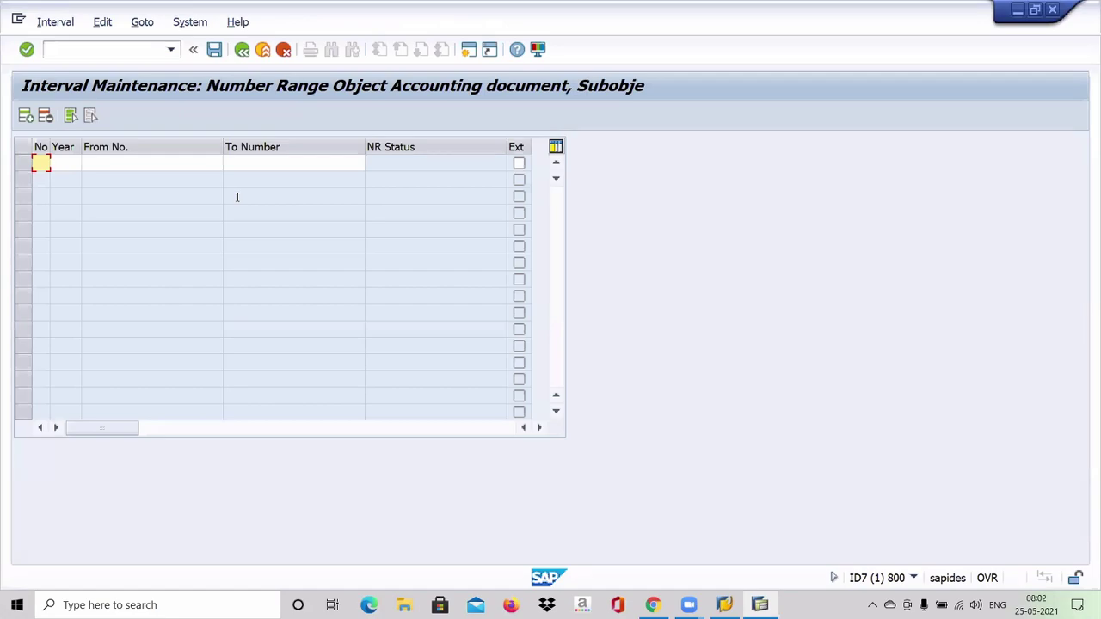
Step: Enter number range interval 01 for year 2021 from 1 to 99, then save it and accept the transport notice
type("01")
key("Tab")
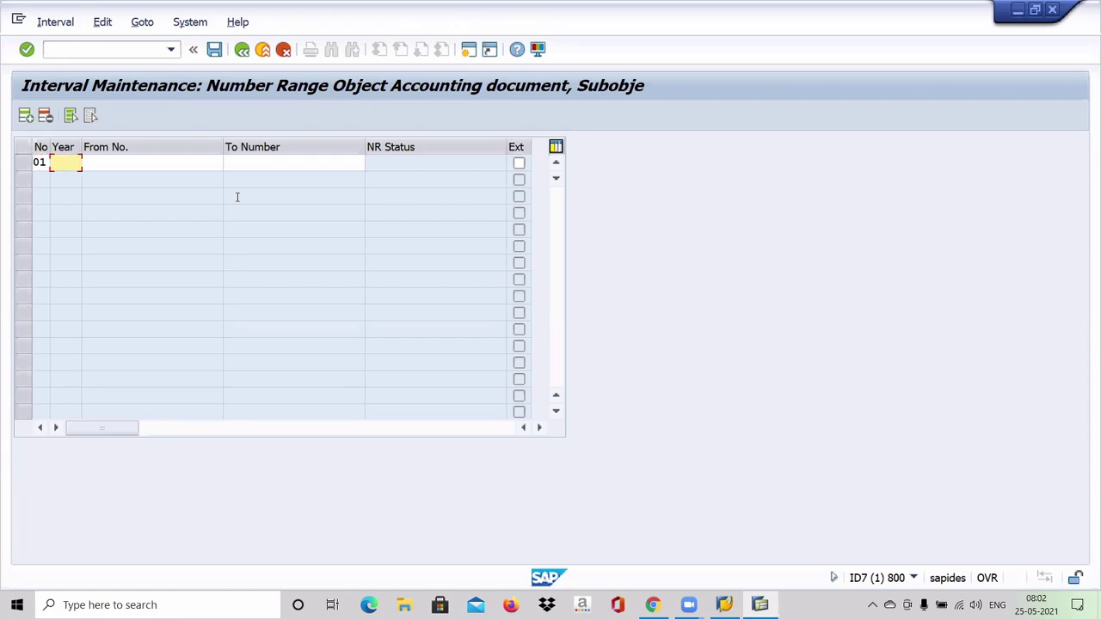
type("2021")
key("Tab")
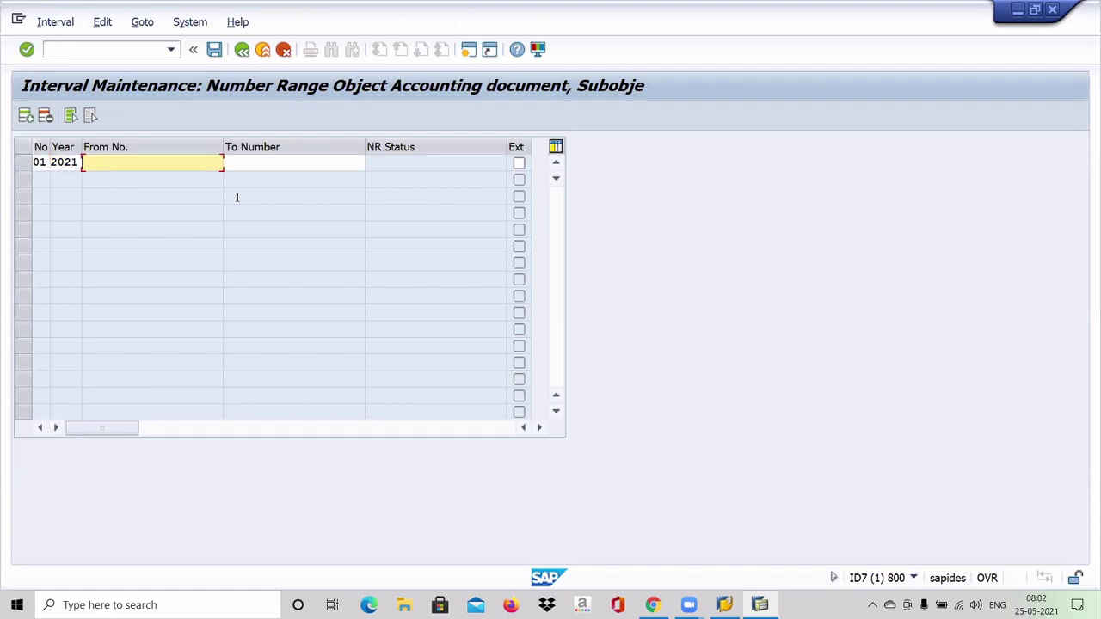
type("1")
key("Tab")
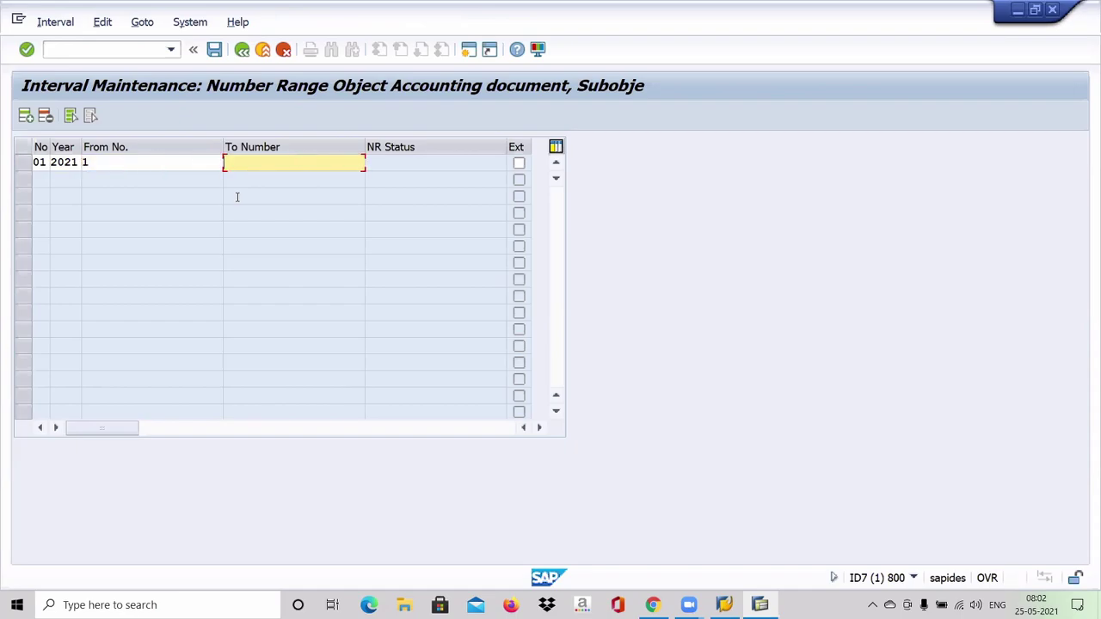
type("99")
key("Tab")
key("Tab")
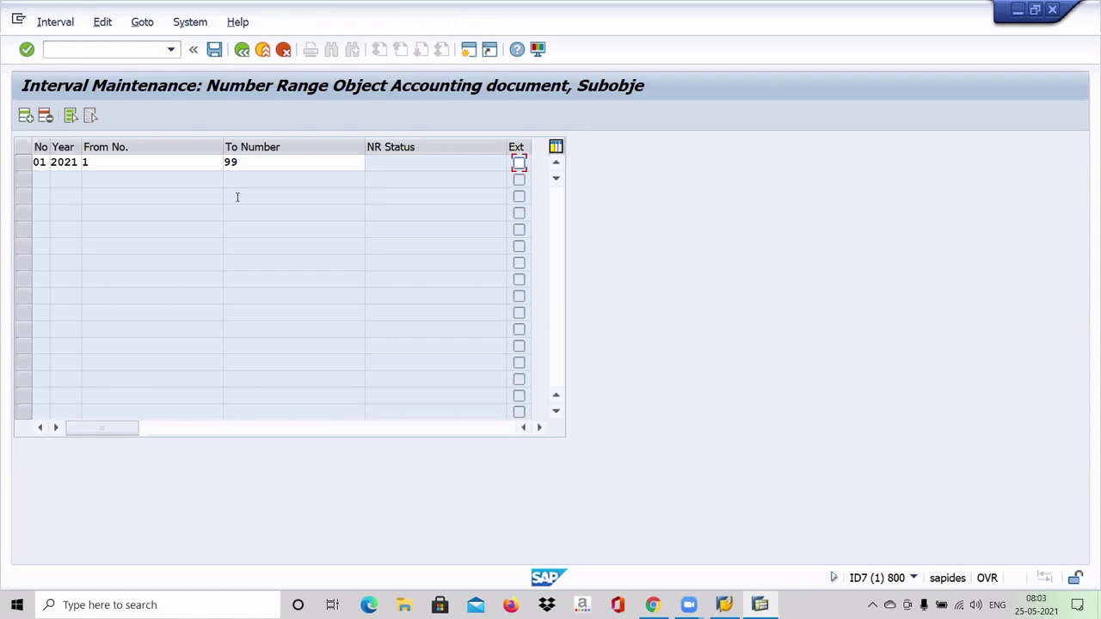
left_click(237, 197)
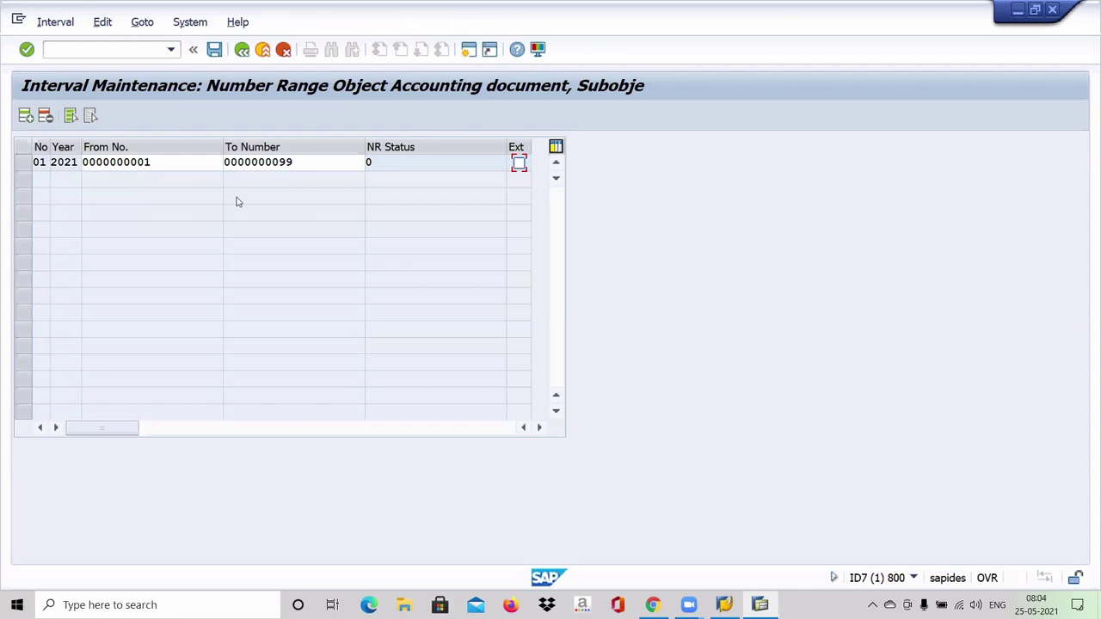
left_click(215, 49)
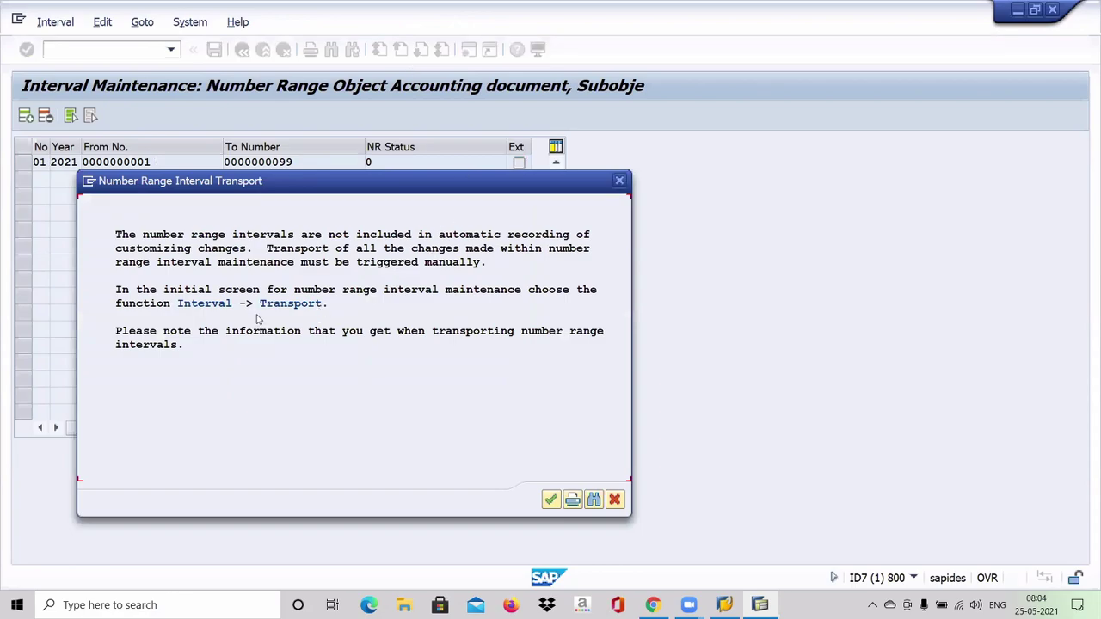
left_click(549, 501)
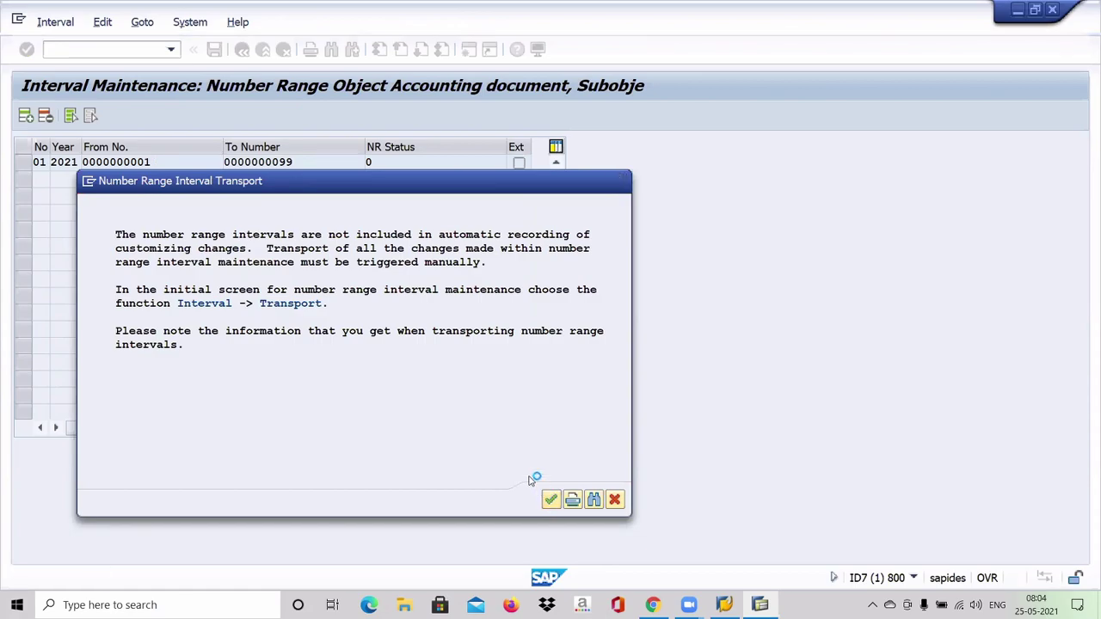
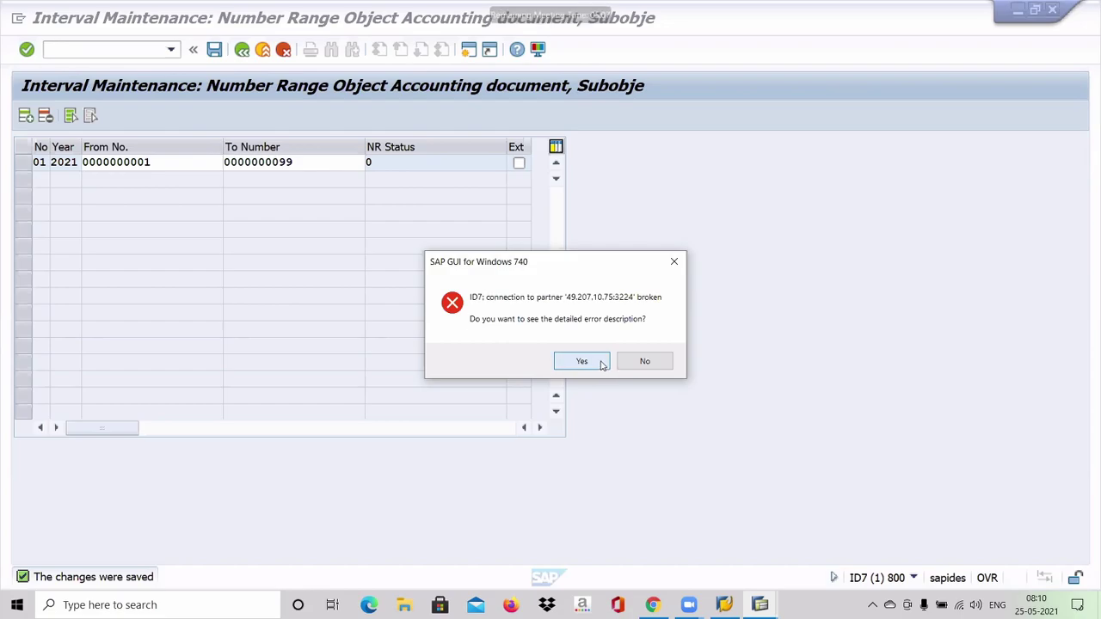
Step: View the detailed description of the broken connection error and close the disconnected session
left_click(602, 366)
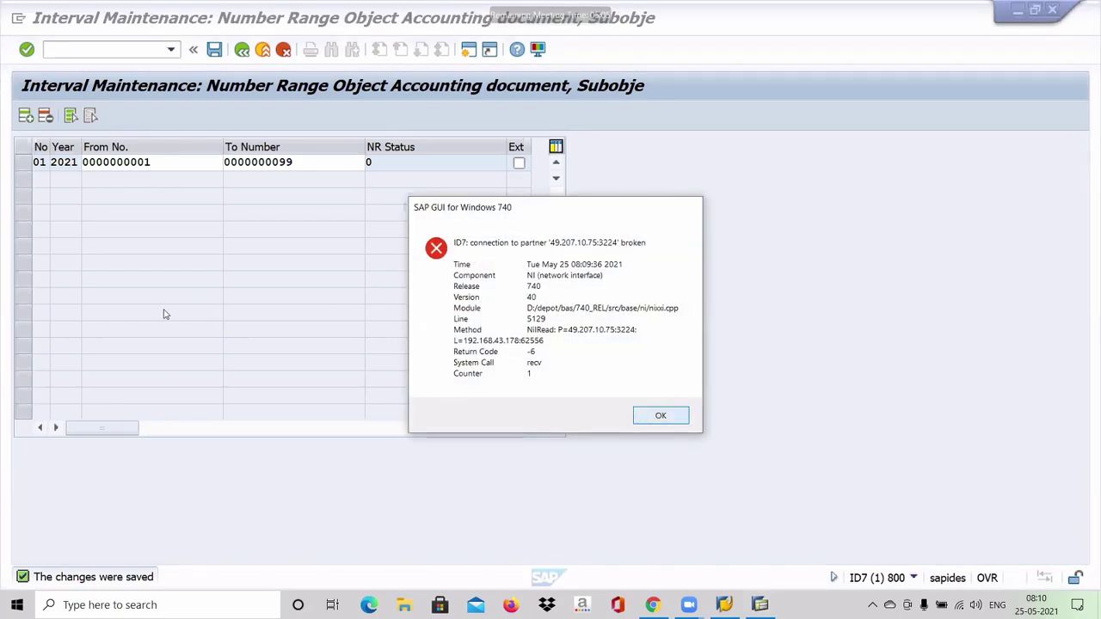
left_click(658, 414)
key("alt+F4")
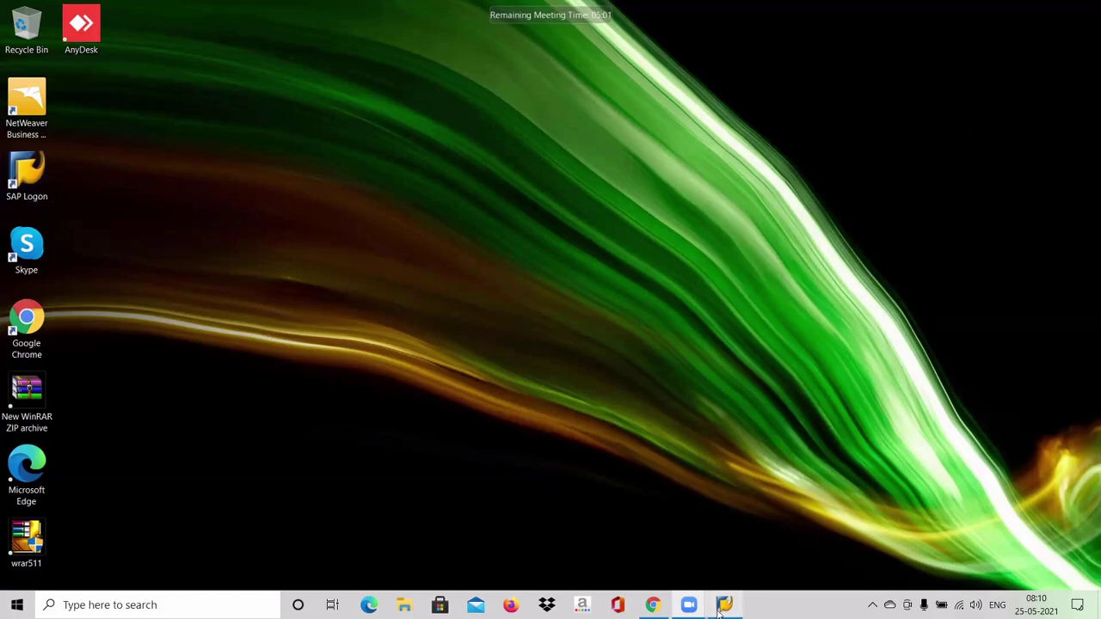
Step: Reopen SAP Logon, connect to the ECC system and log on with the user name and account password
mouse_move(721, 611)
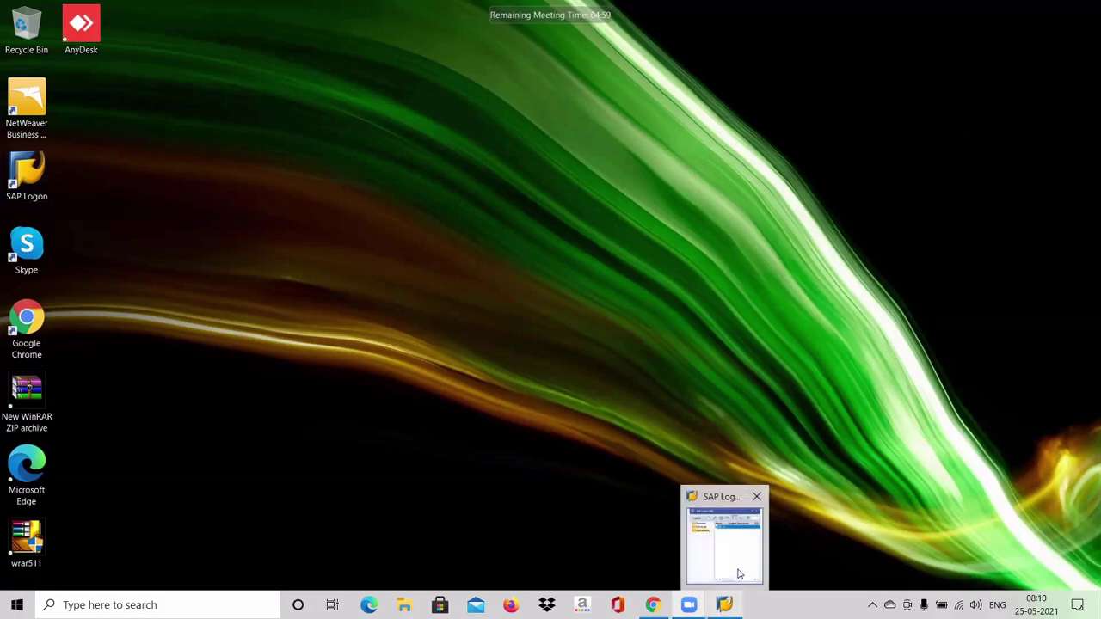
left_click(738, 576)
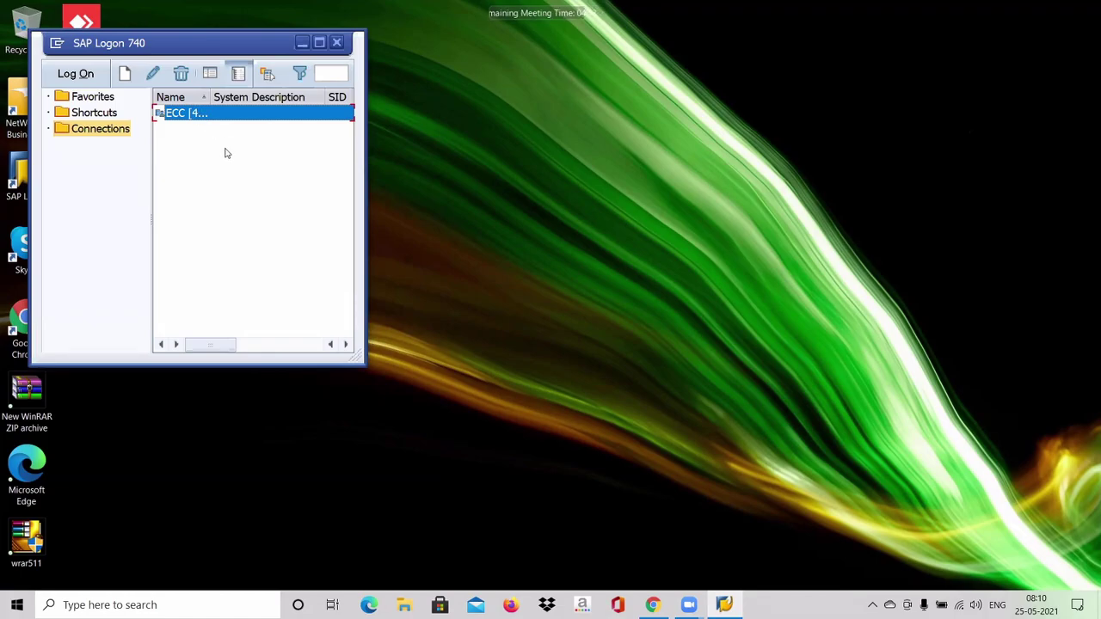
key("Return")
left_click(215, 180)
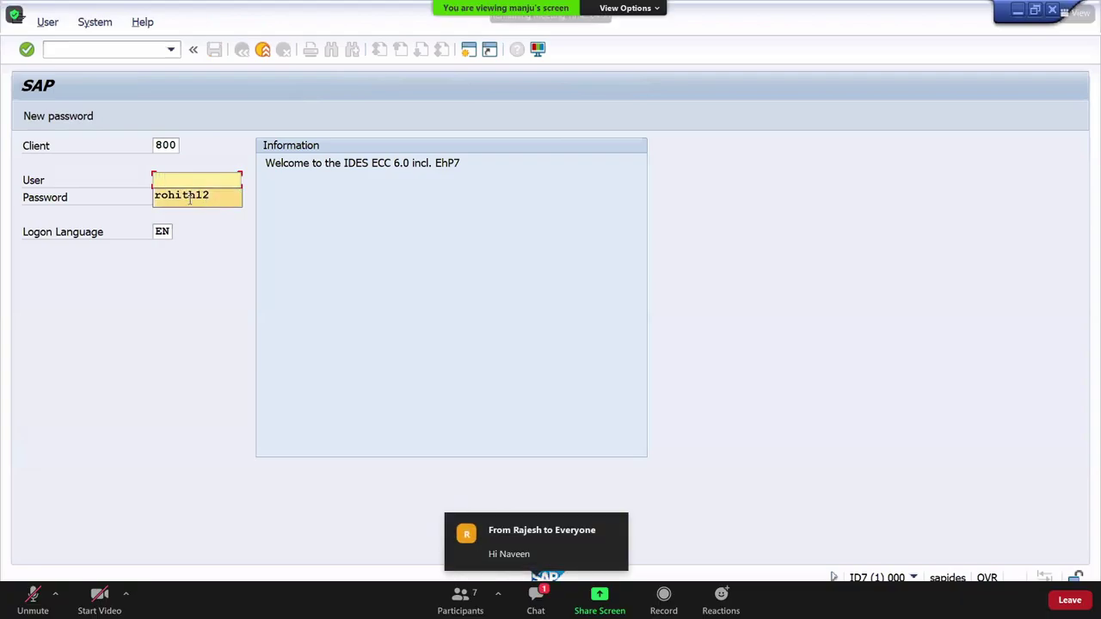
left_click(190, 195)
key("Tab")
type("************")
key("Return")
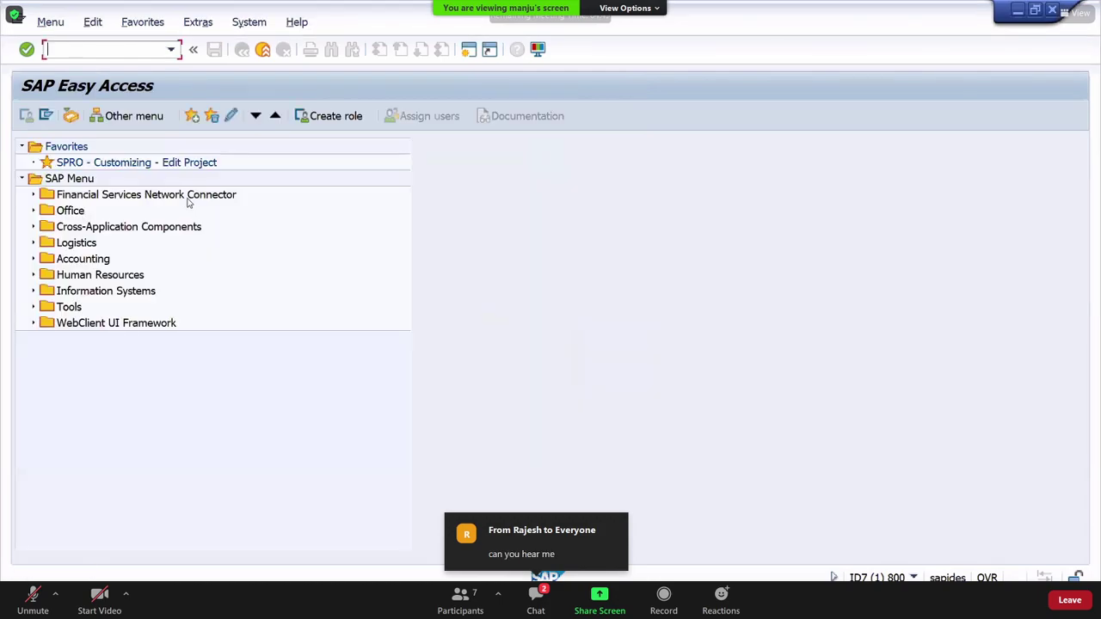
Step: Run transaction SPRO and display the SAP Reference IMG
type("SPRO")
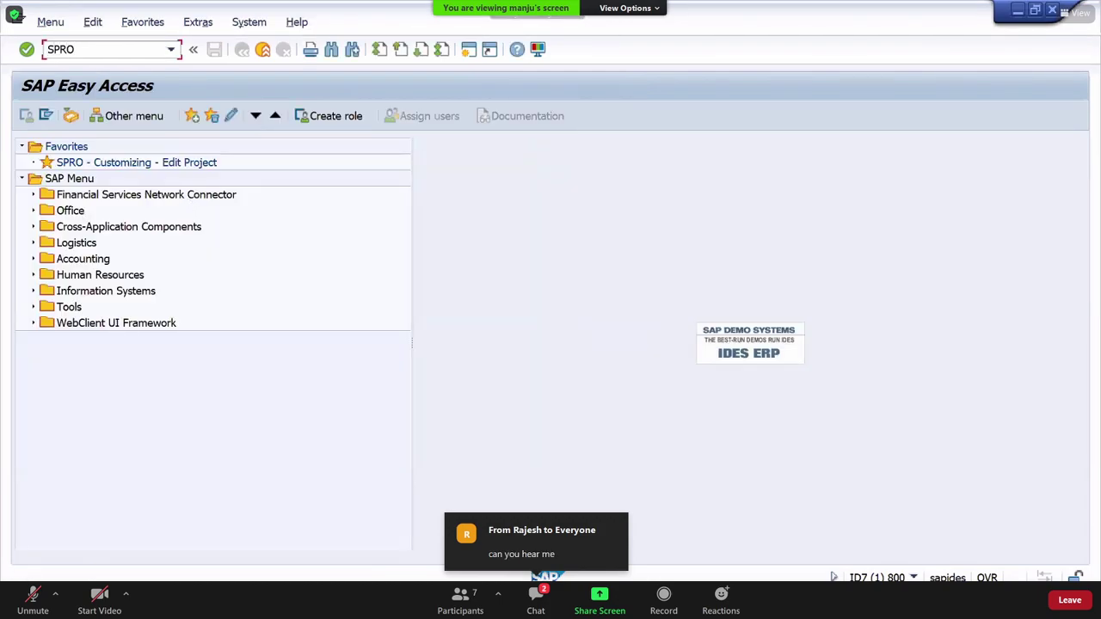
key("Return")
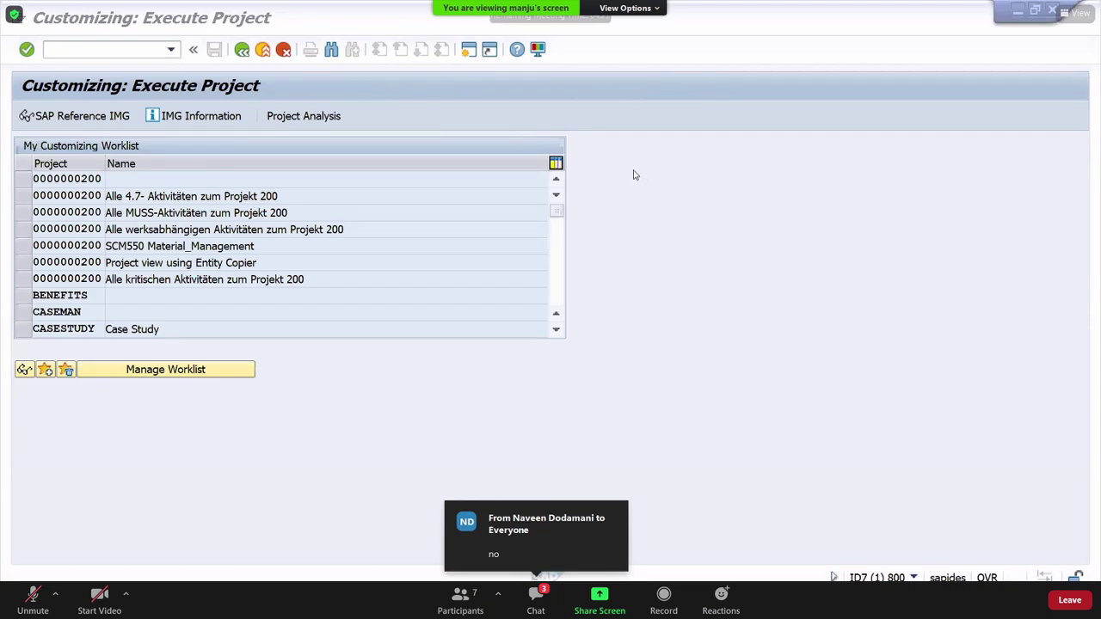
left_click(119, 50)
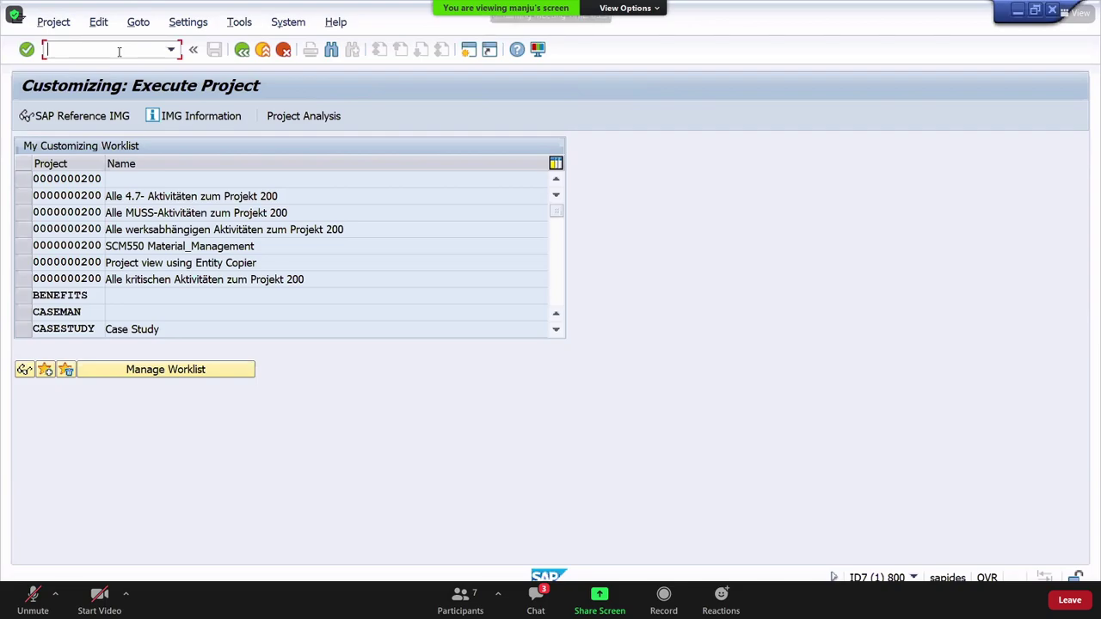
left_click(88, 118)
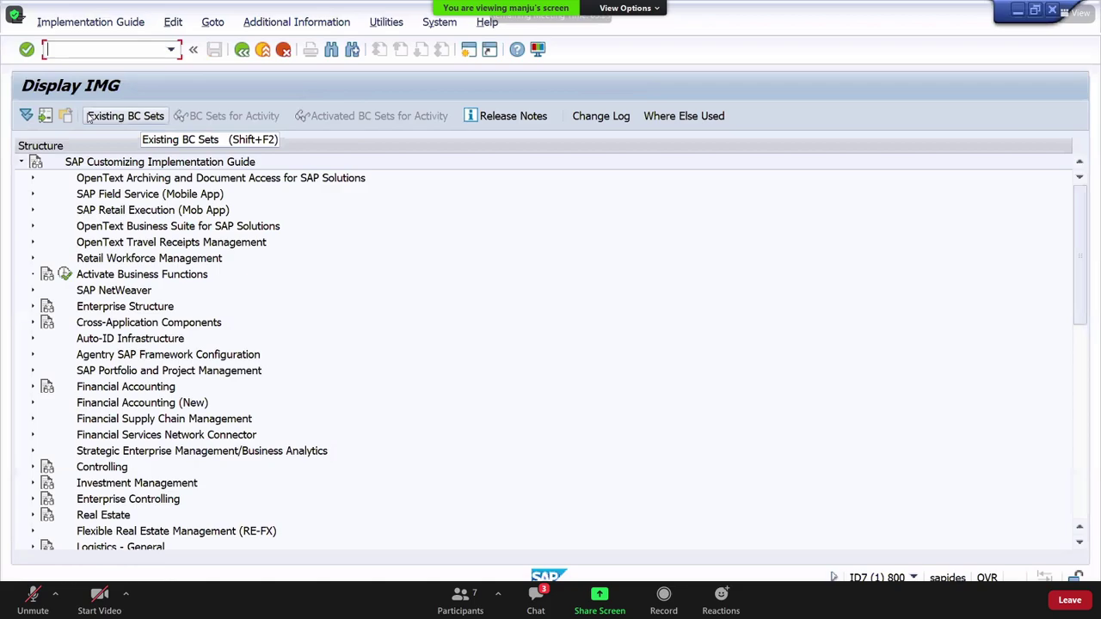
left_click(33, 387)
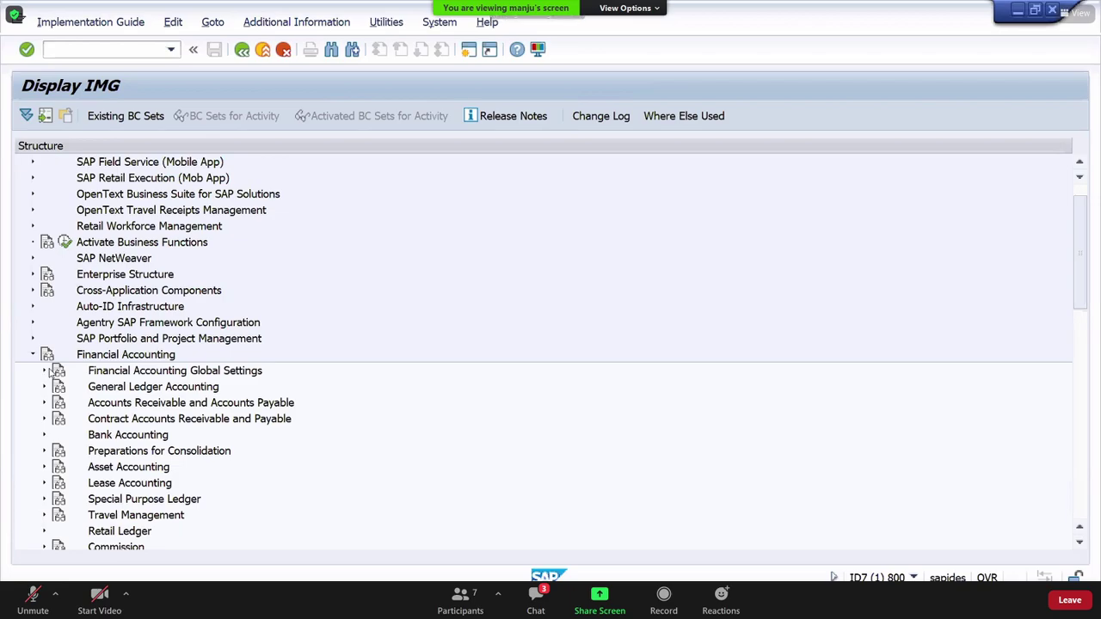
left_click(44, 371)
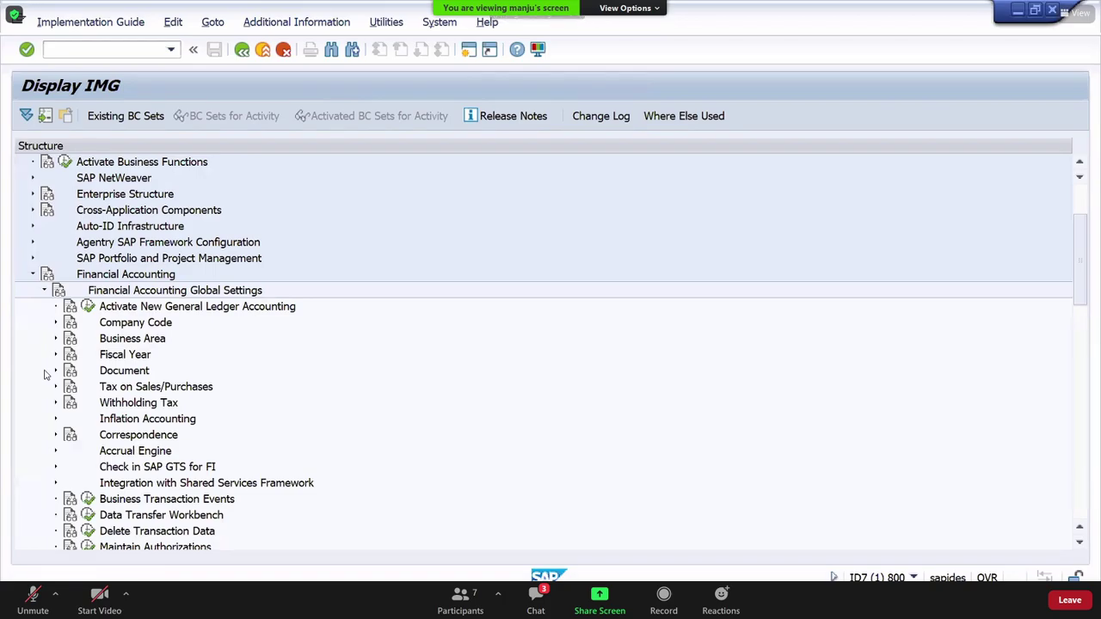
left_click(42, 293)
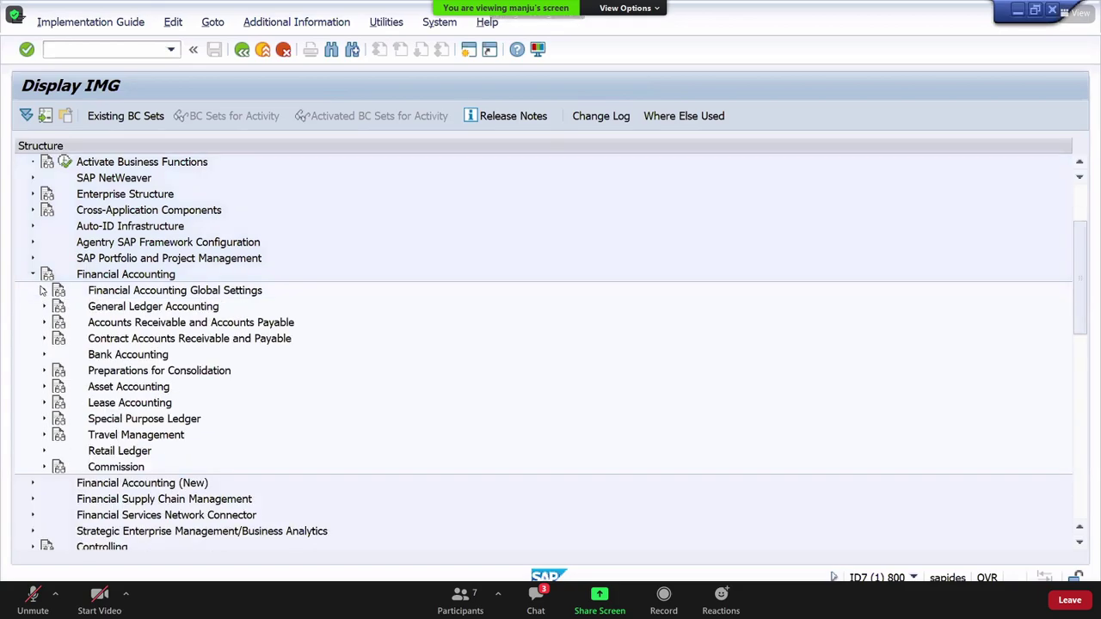
left_click(33, 275)
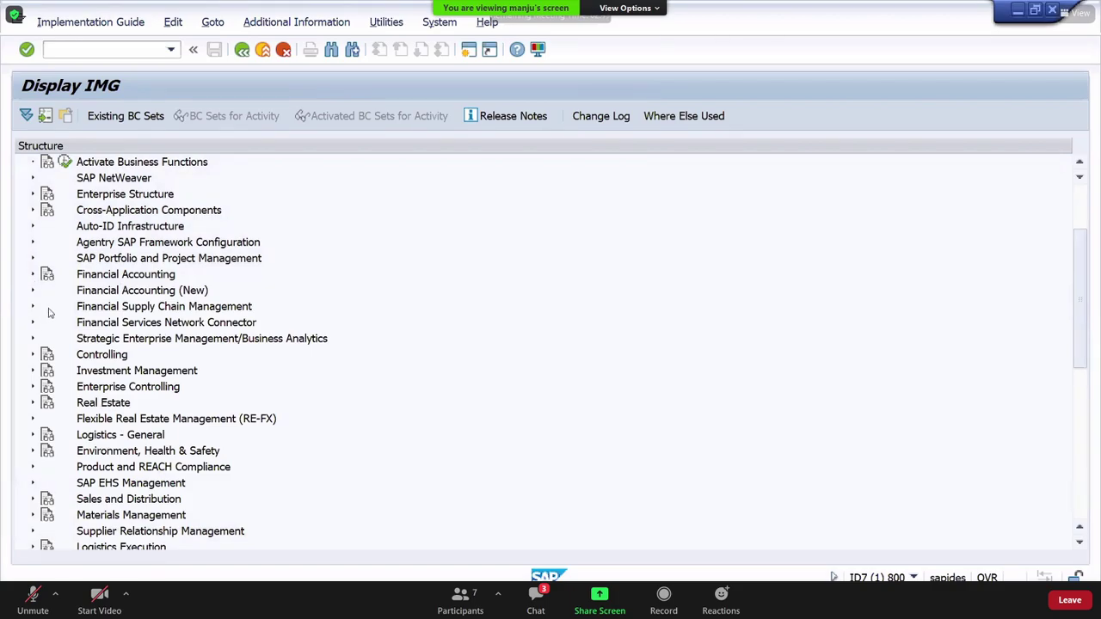
Step: Expand Financial Accounting through General Ledger Accounting, Business Transactions and Open Item Clearing down to the Clearing Differences activities
left_click(44, 307)
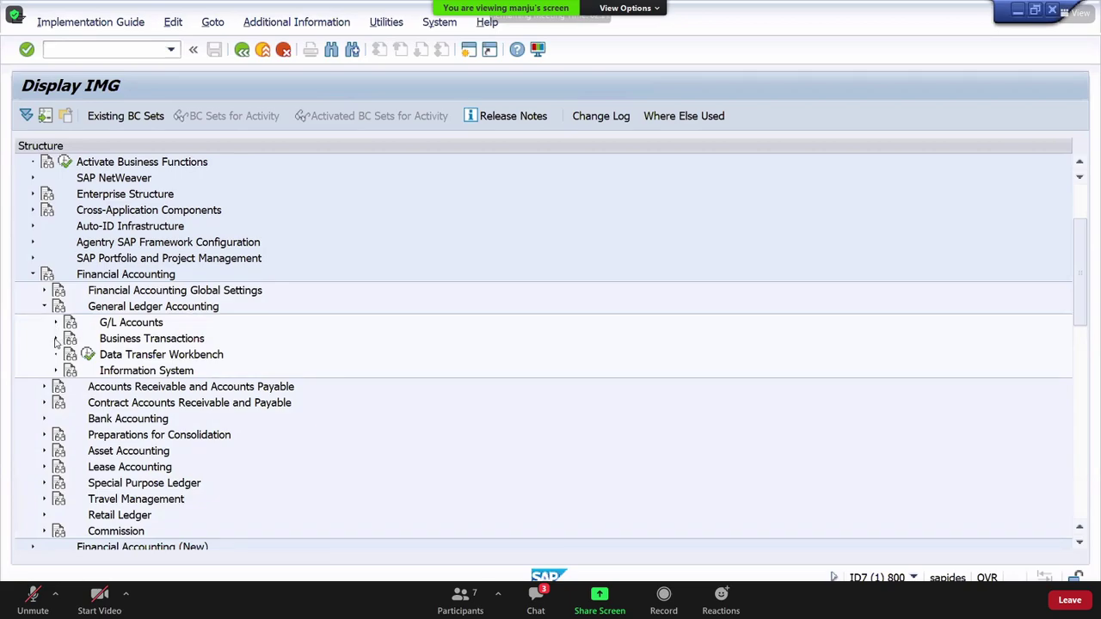
left_click(55, 339)
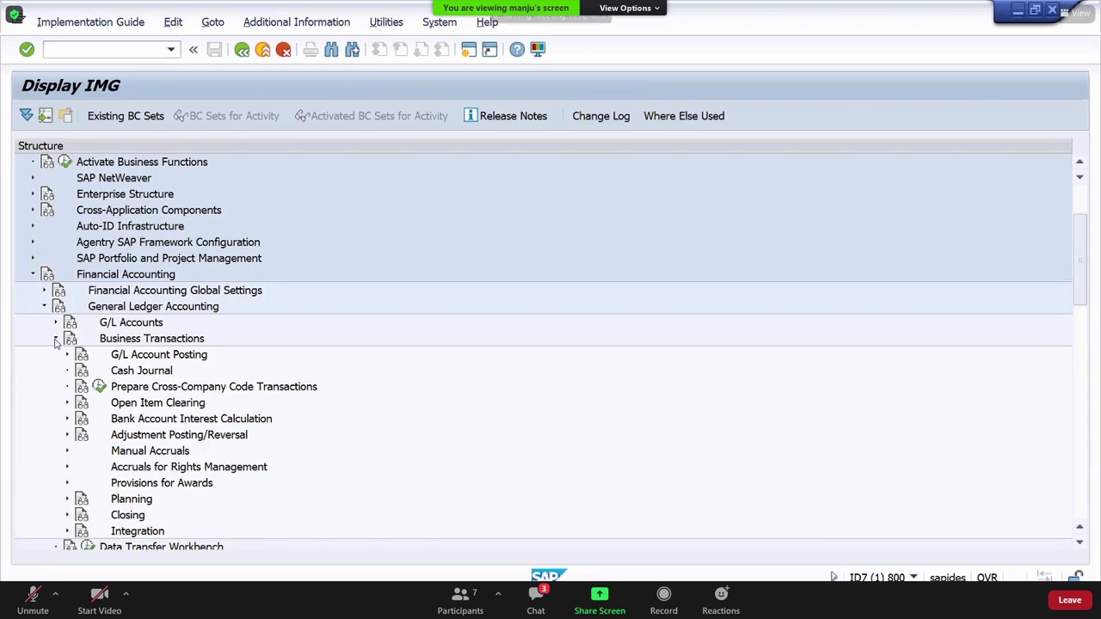
left_click(67, 403)
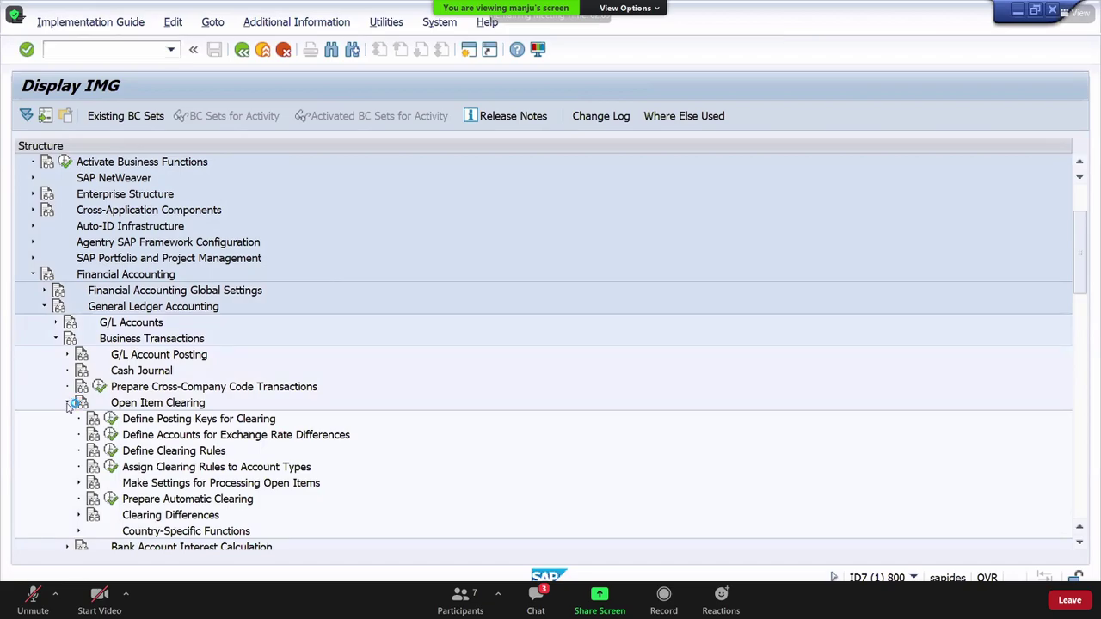
left_click(78, 515)
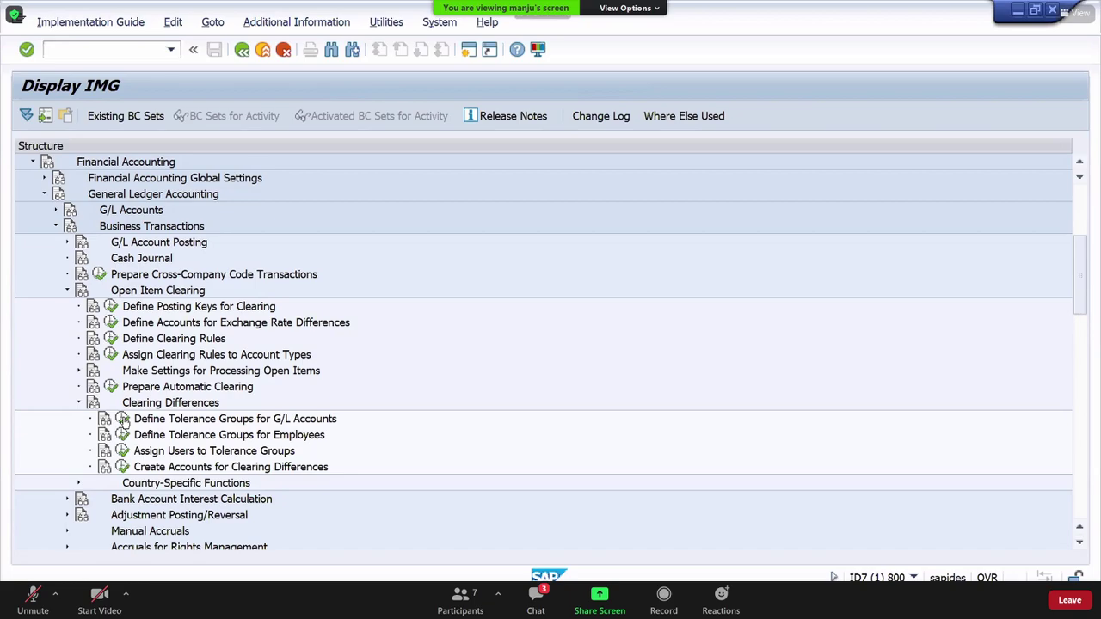
Step: Close the meeting chat, dismiss the ended-meeting notice, and close the Zoom window and both post-meeting browser tabs
key("alt+h")
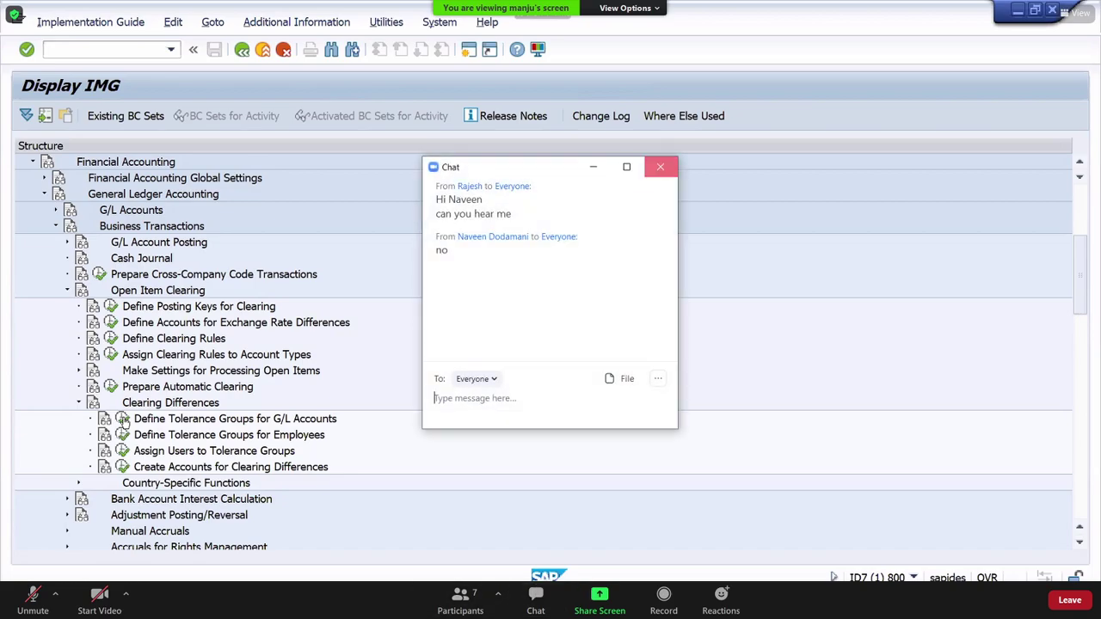
left_click(660, 166)
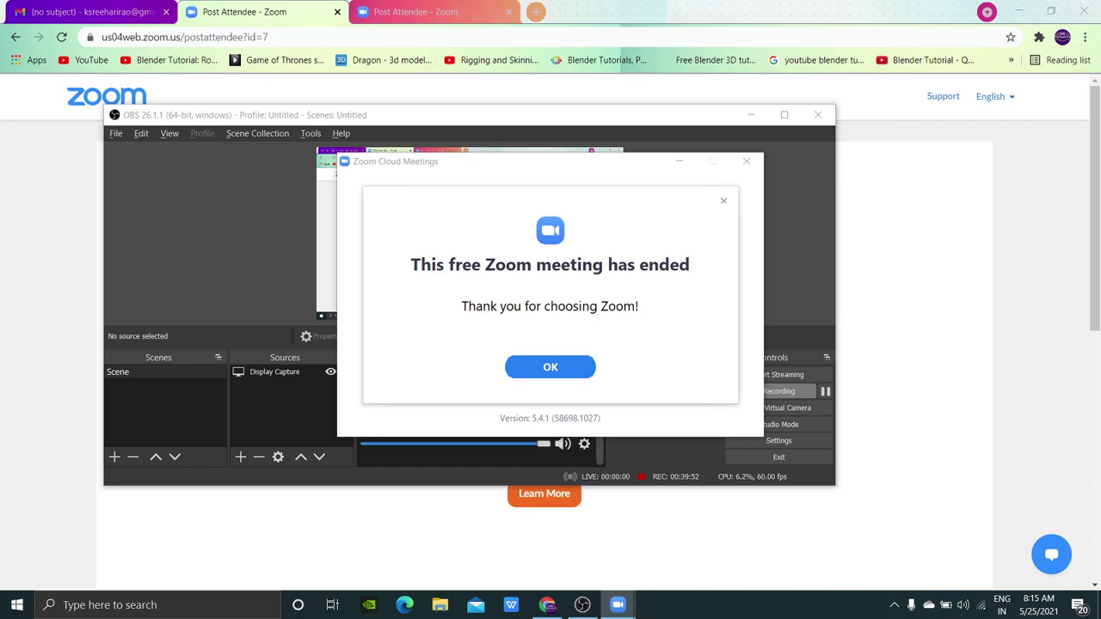
key("Return")
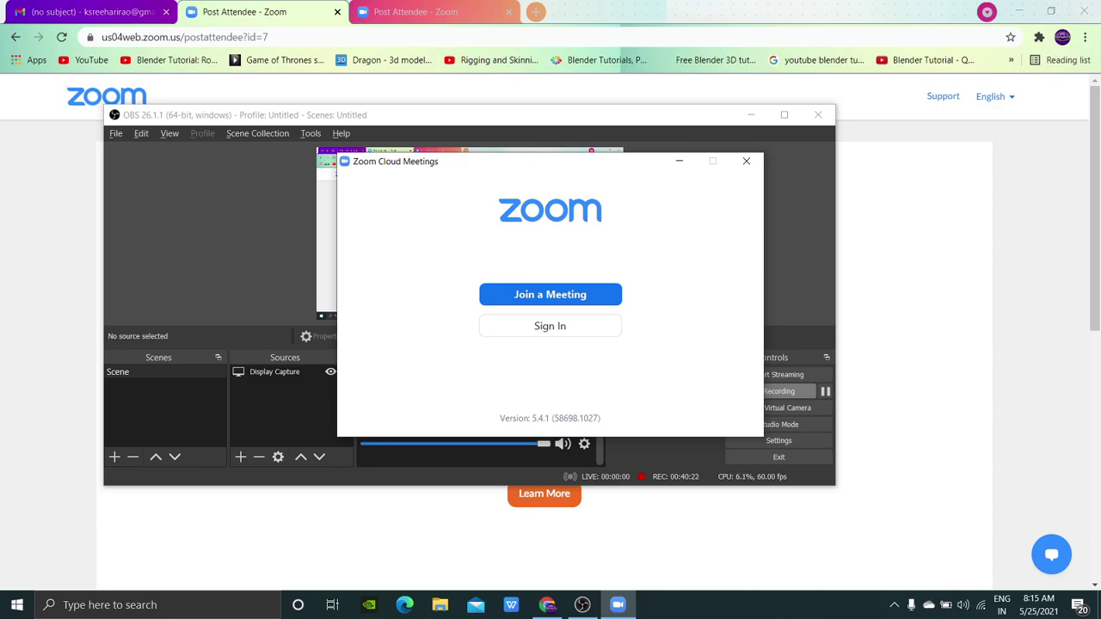
left_click(746, 161)
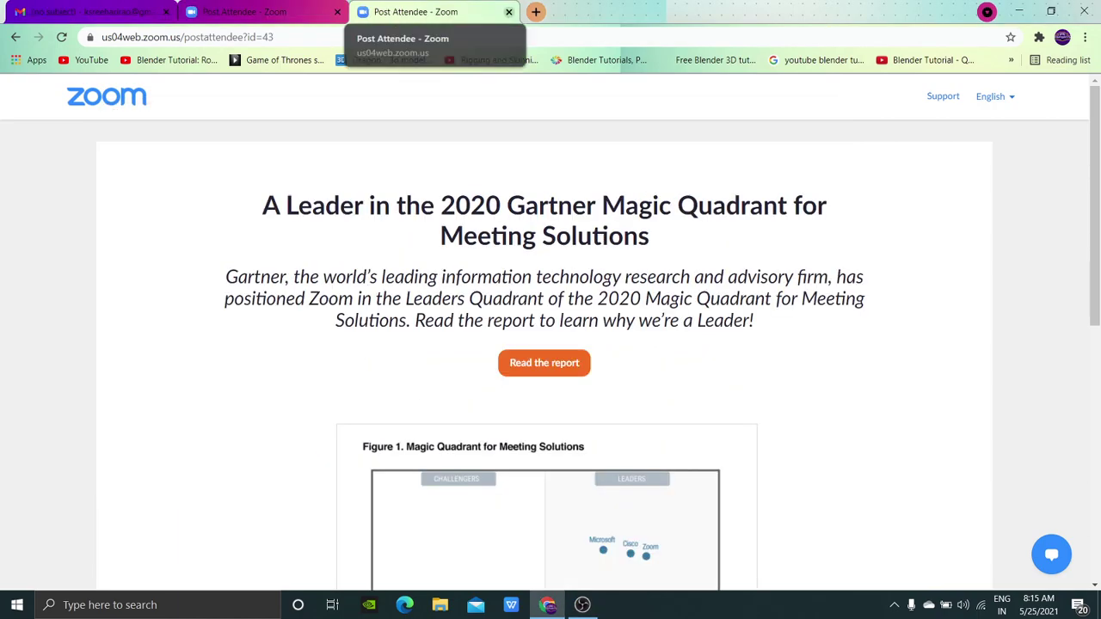
left_click(509, 11)
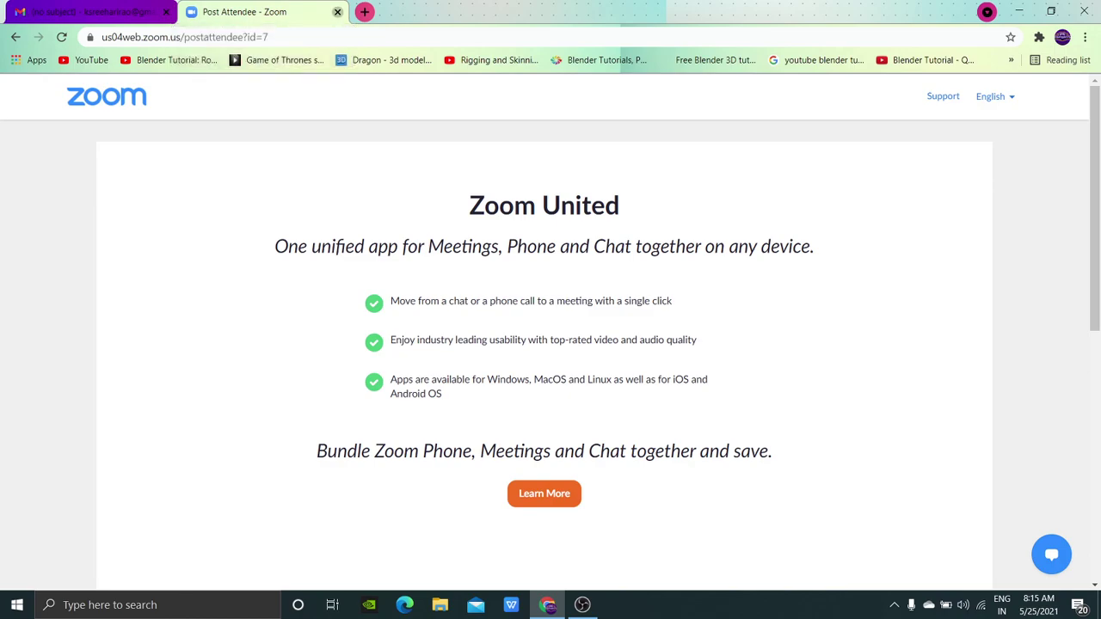
left_click(337, 11)
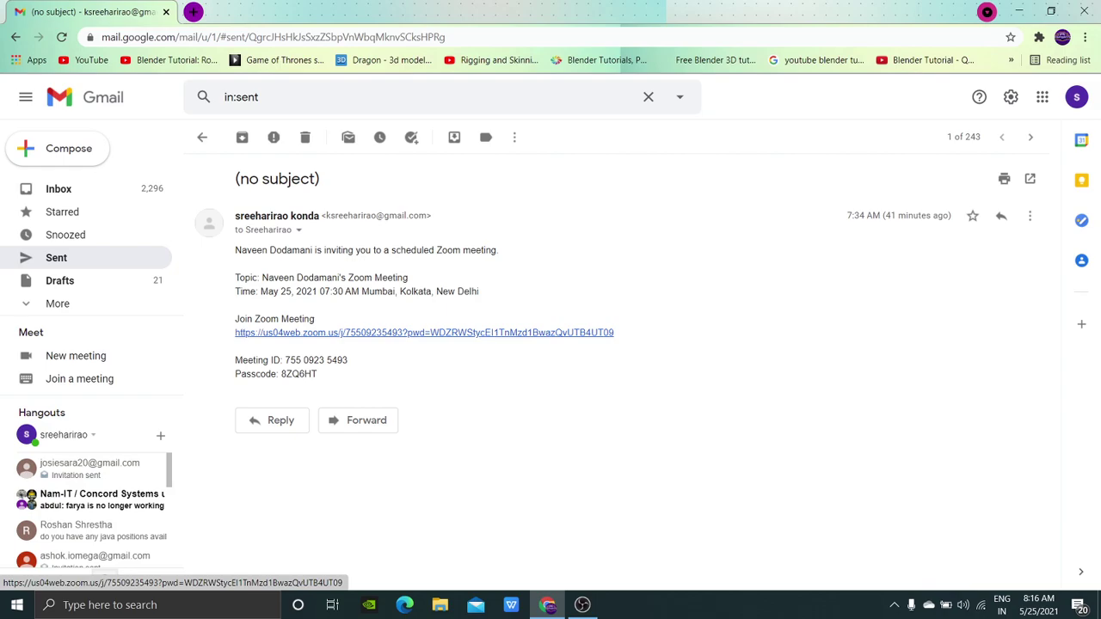
Step: Rejoin the Zoom meeting from the e-mailed invitation link with computer audio, maximize its window and mute the microphone
left_click(424, 332)
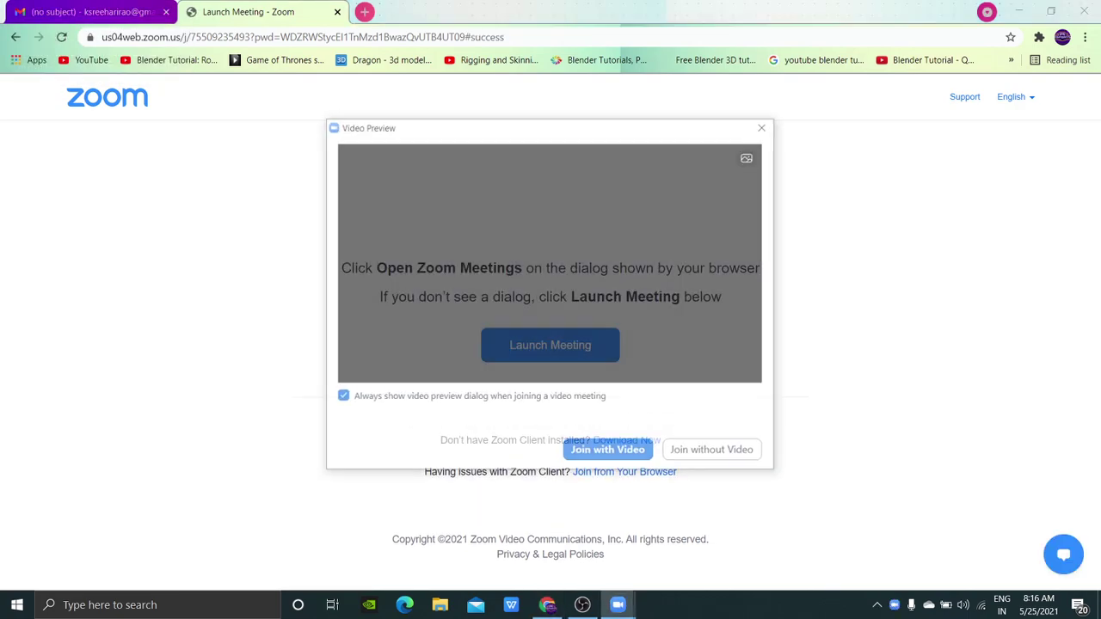
key("Return")
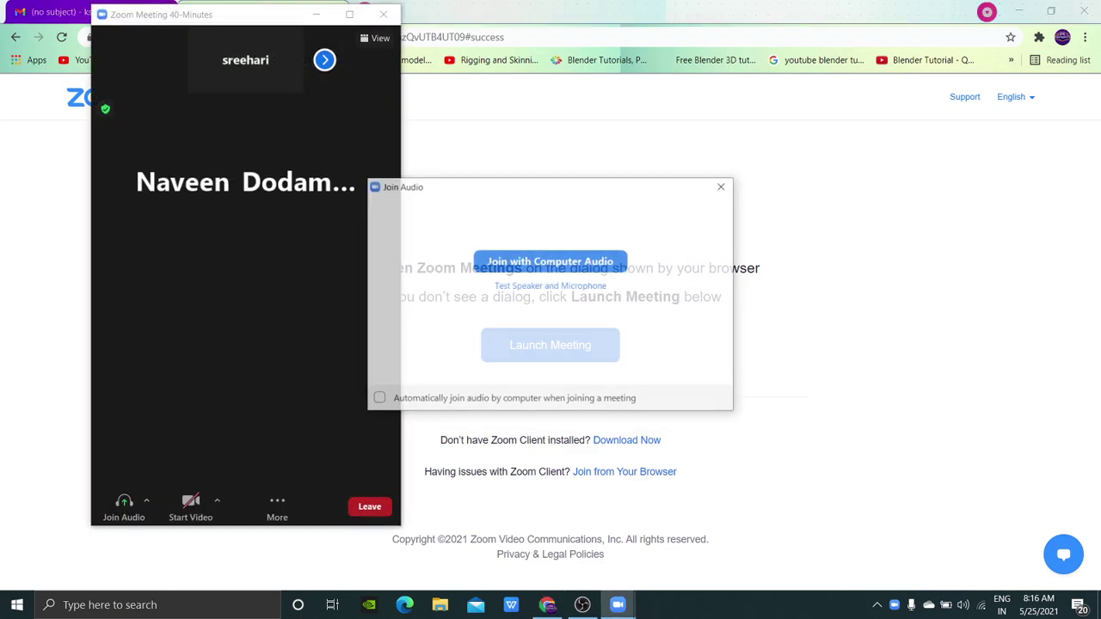
left_click(551, 261)
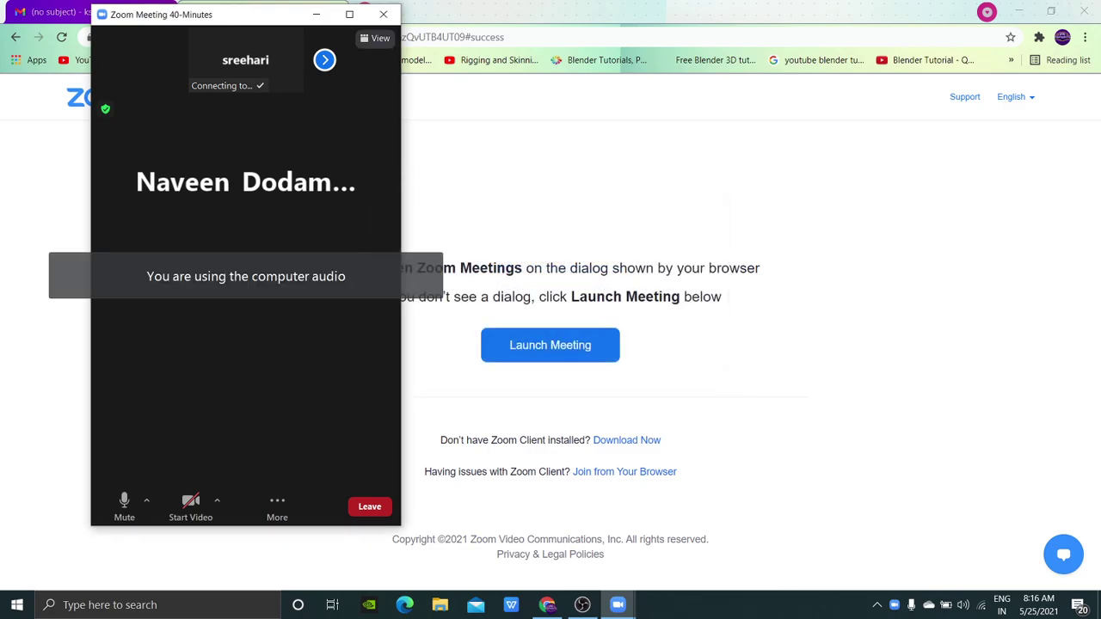
left_click(349, 15)
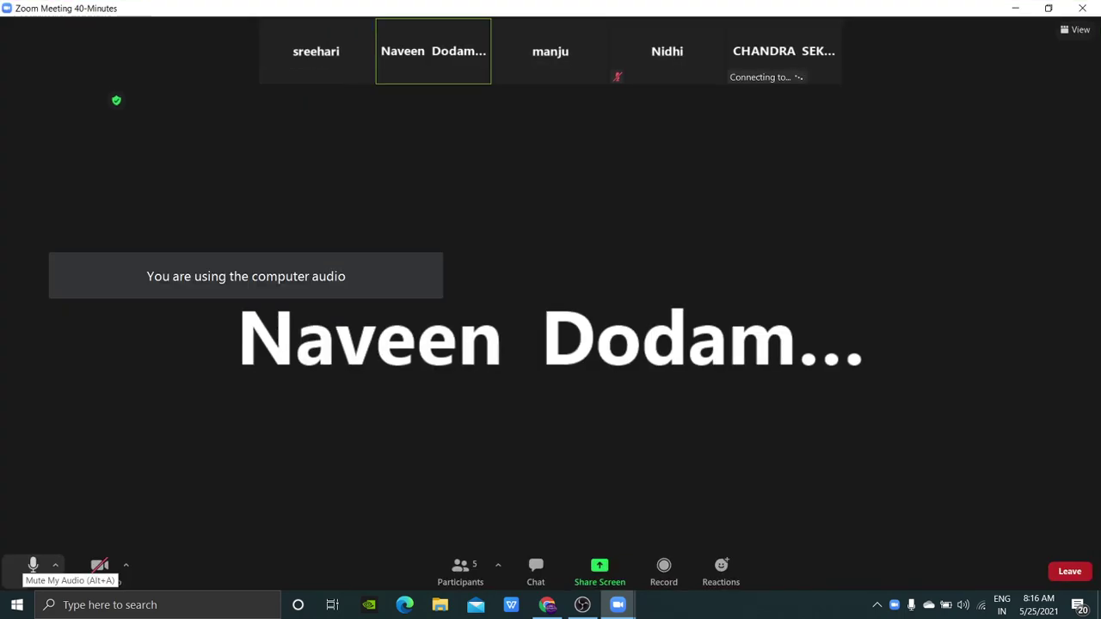
left_click(33, 566)
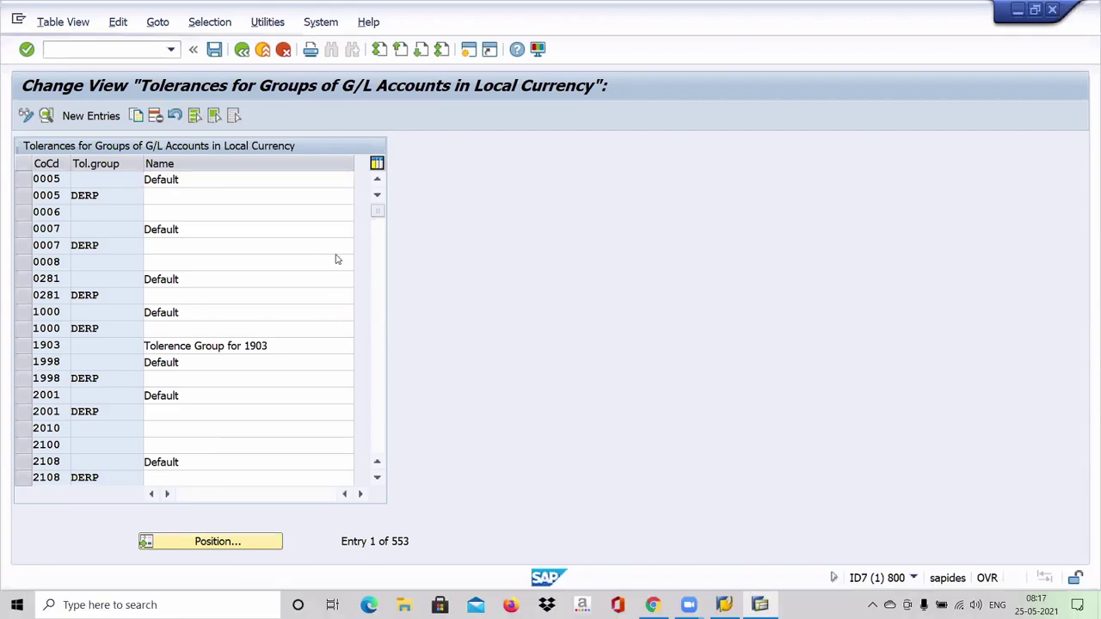
Step: Return from the G/L account tolerance groups table to the implementation guide and toggle the meeting microphone on and off
key("F3")
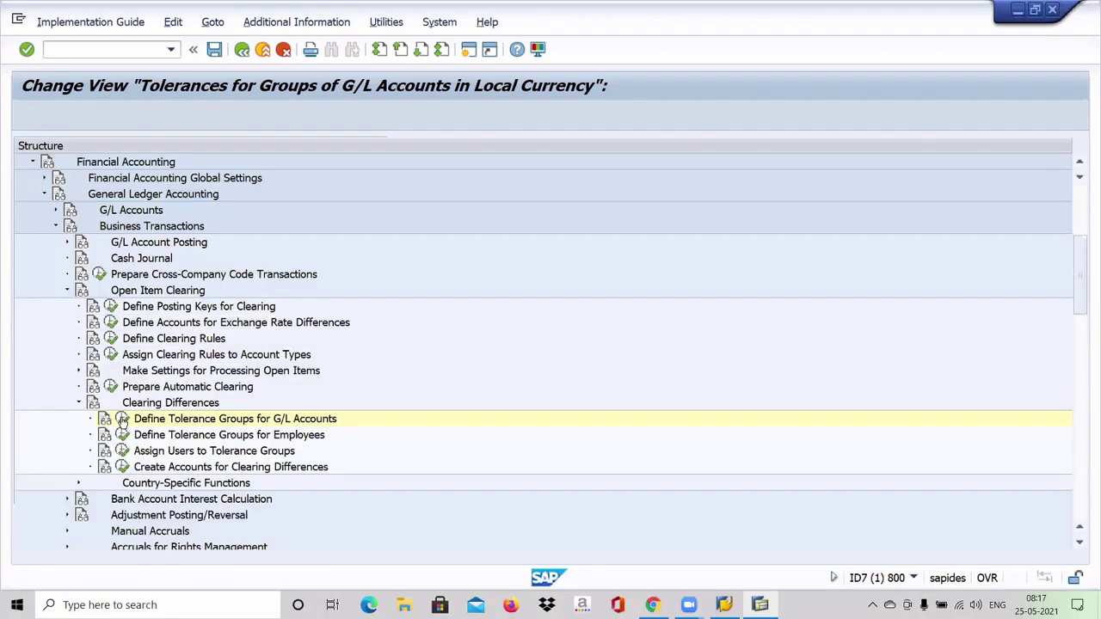
left_click(33, 599)
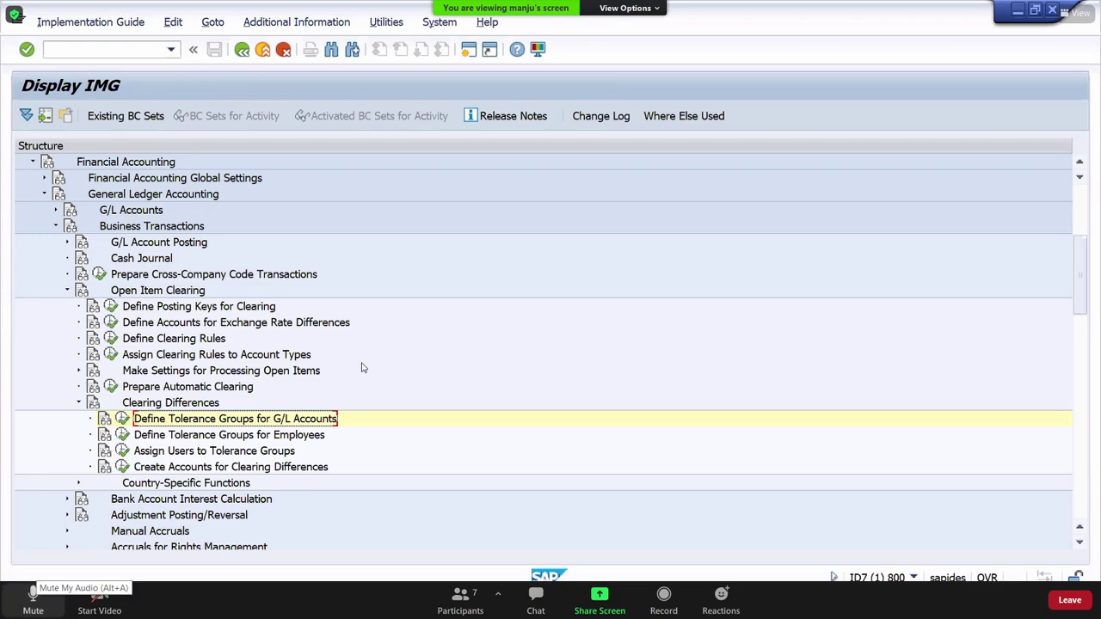
left_click(33, 598)
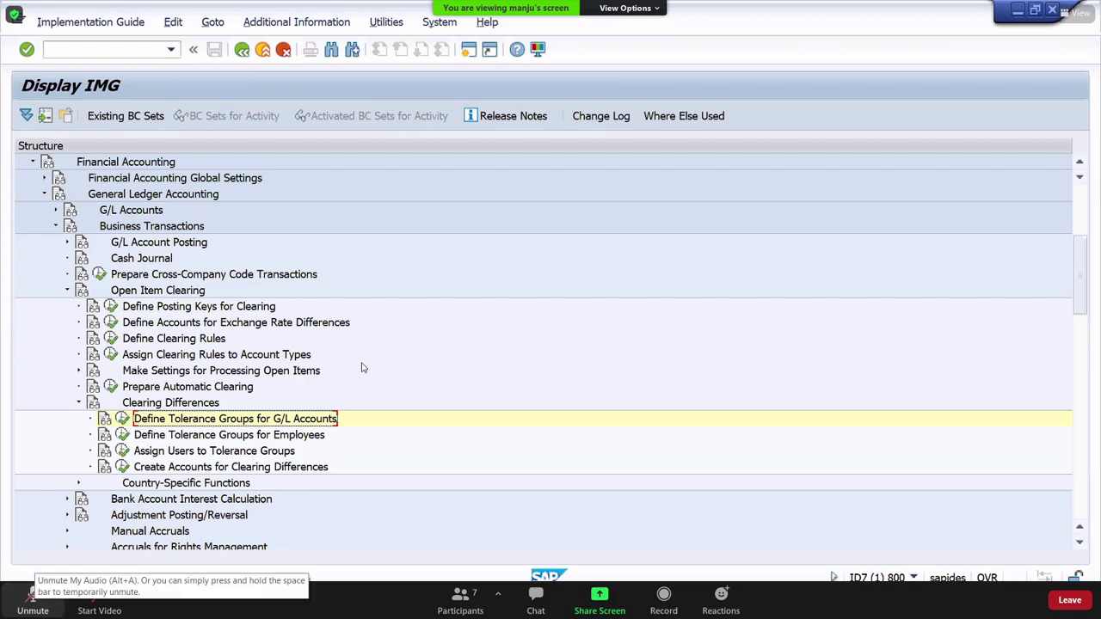
left_click(33, 598)
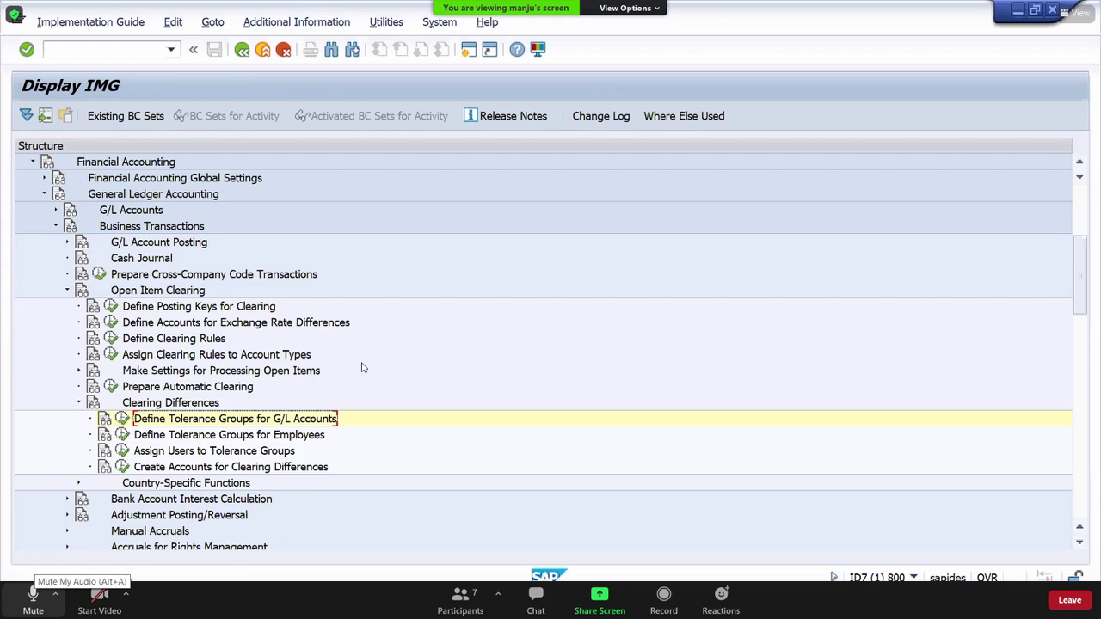
left_click(32, 595)
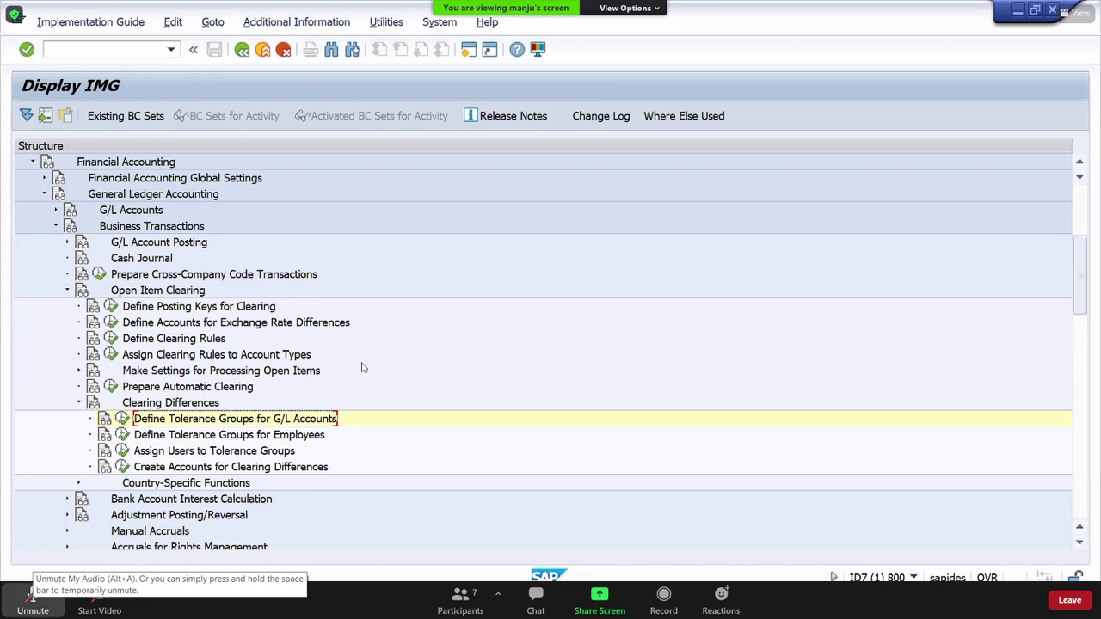
left_click(33, 595)
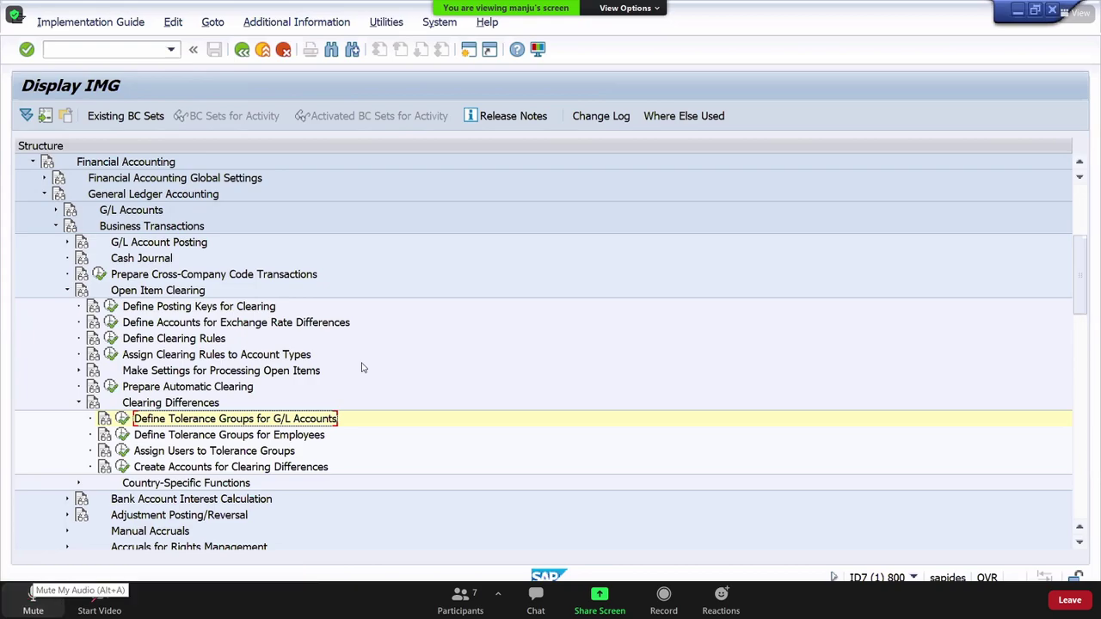
left_click(32, 596)
left_click(33, 595)
key("alt+a")
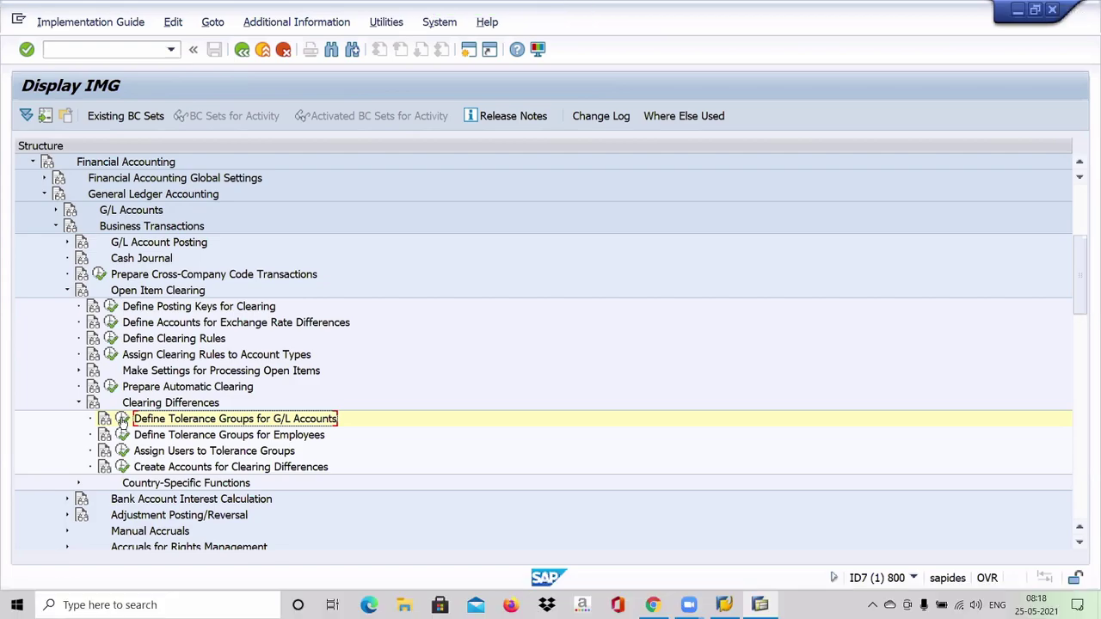
Step: Start a new G/L account tolerance group entry for company code BMW1, leaving the group key blank
left_click(122, 419)
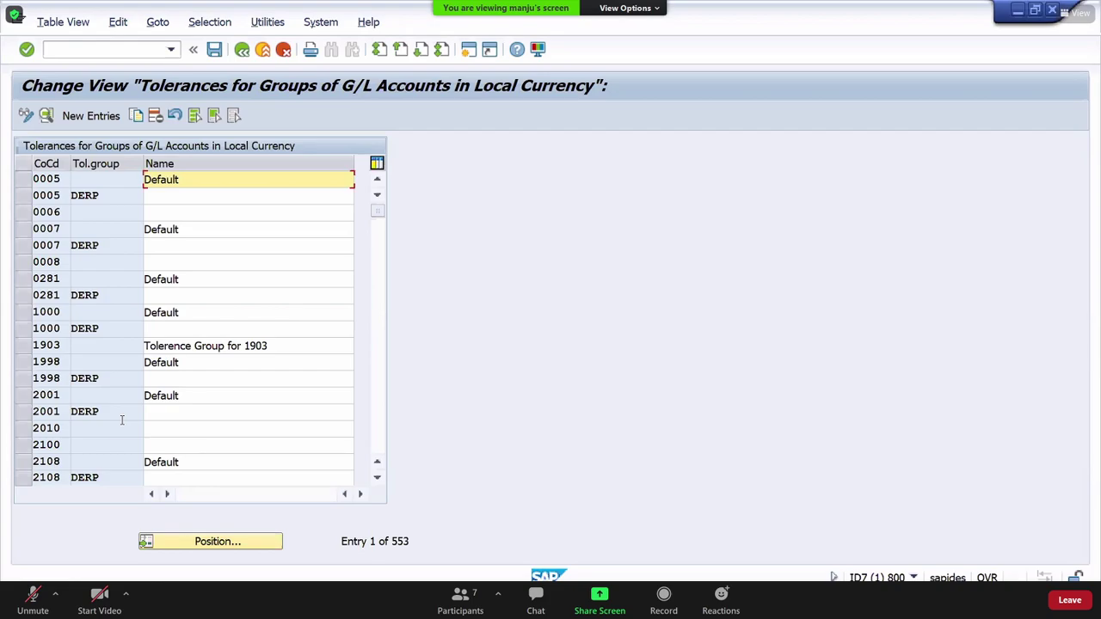
left_click(79, 121)
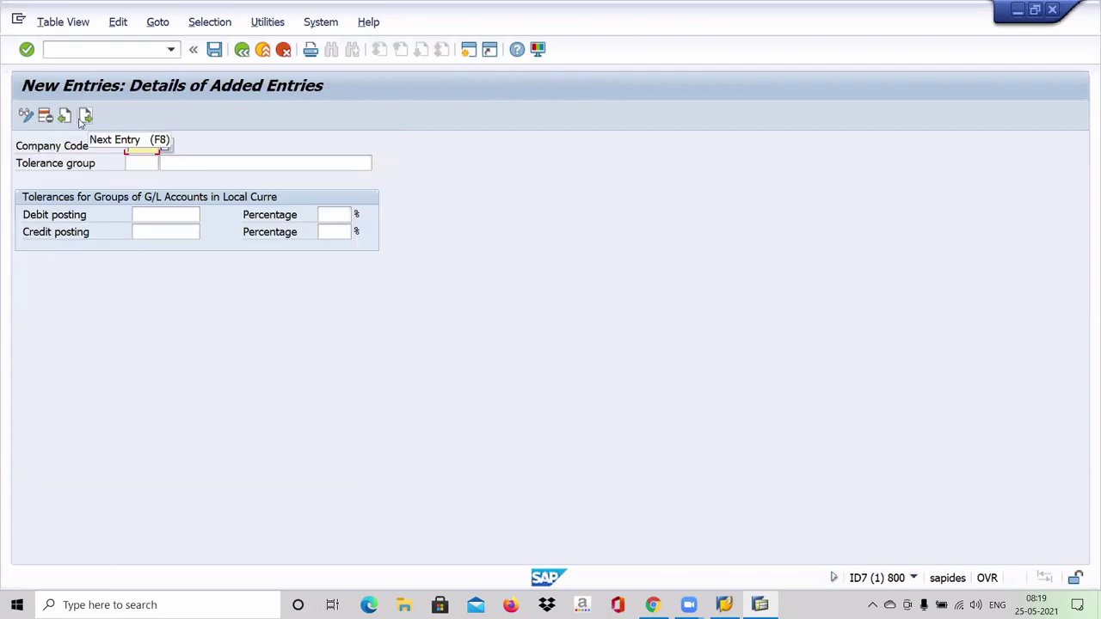
type("BM")
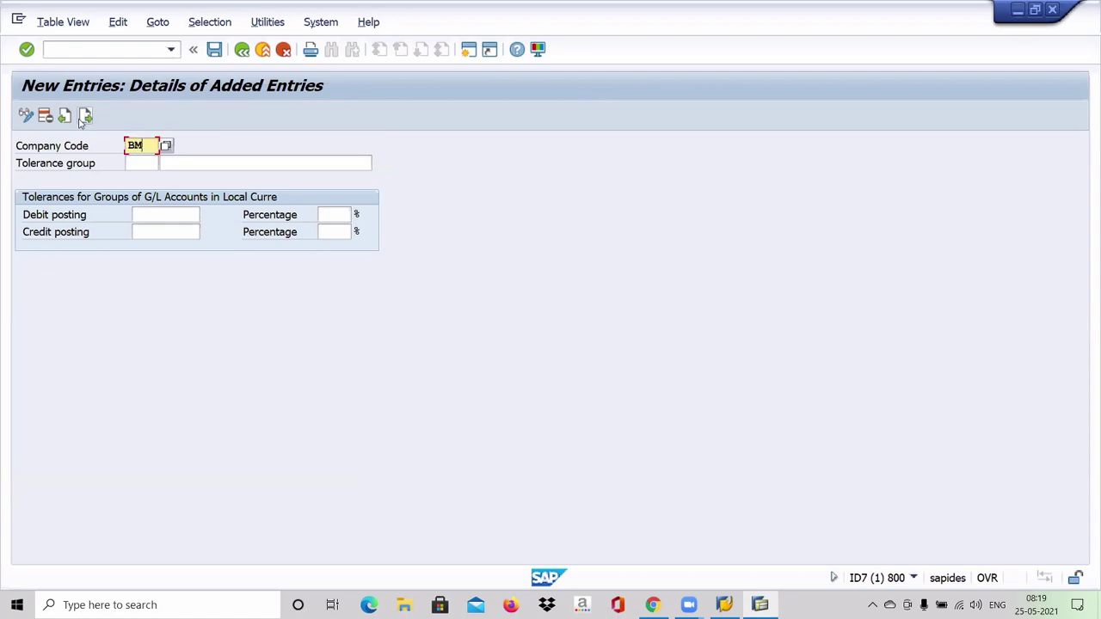
type("W1")
key("Tab")
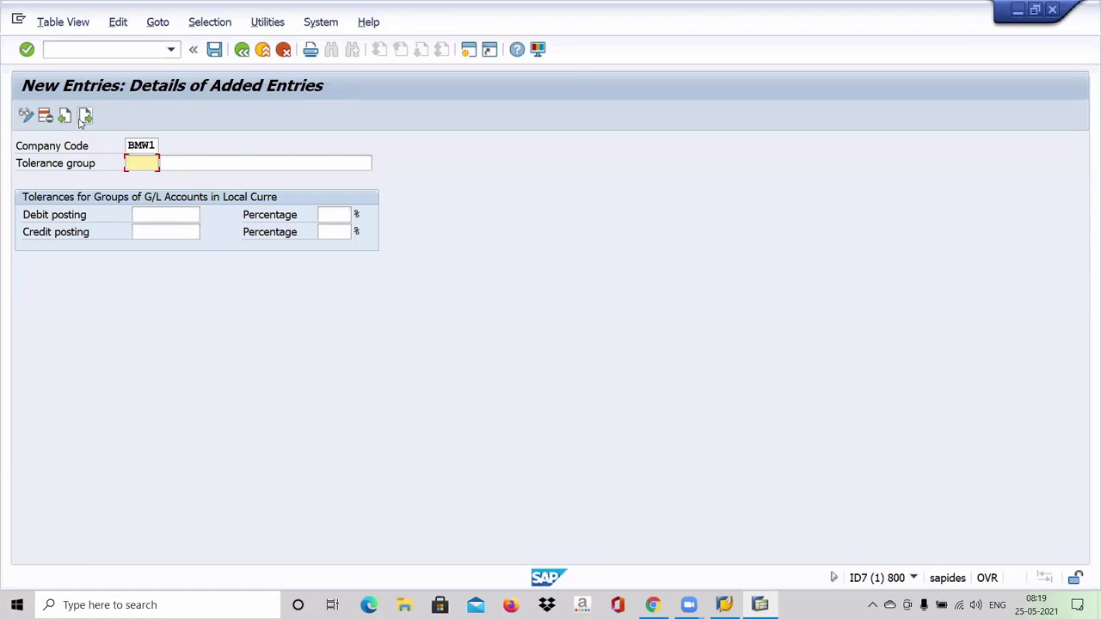
key("Tab")
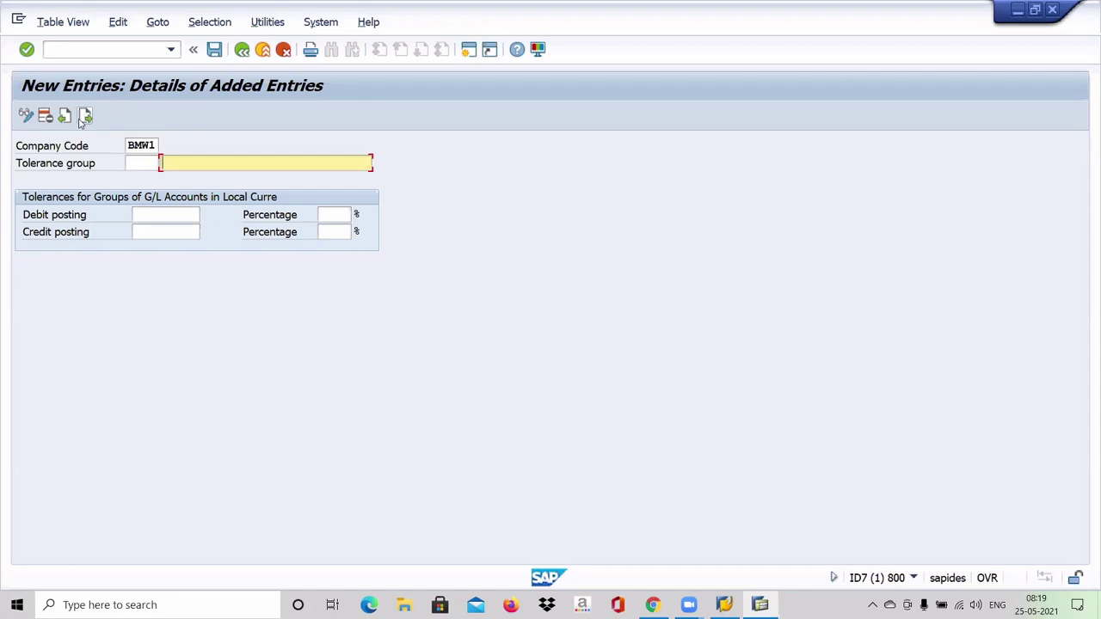
Step: Enter TOLERANCE GROUP FOR G/L BMW1 as the tolerance group's name
type("TOLERANCE GROUP")
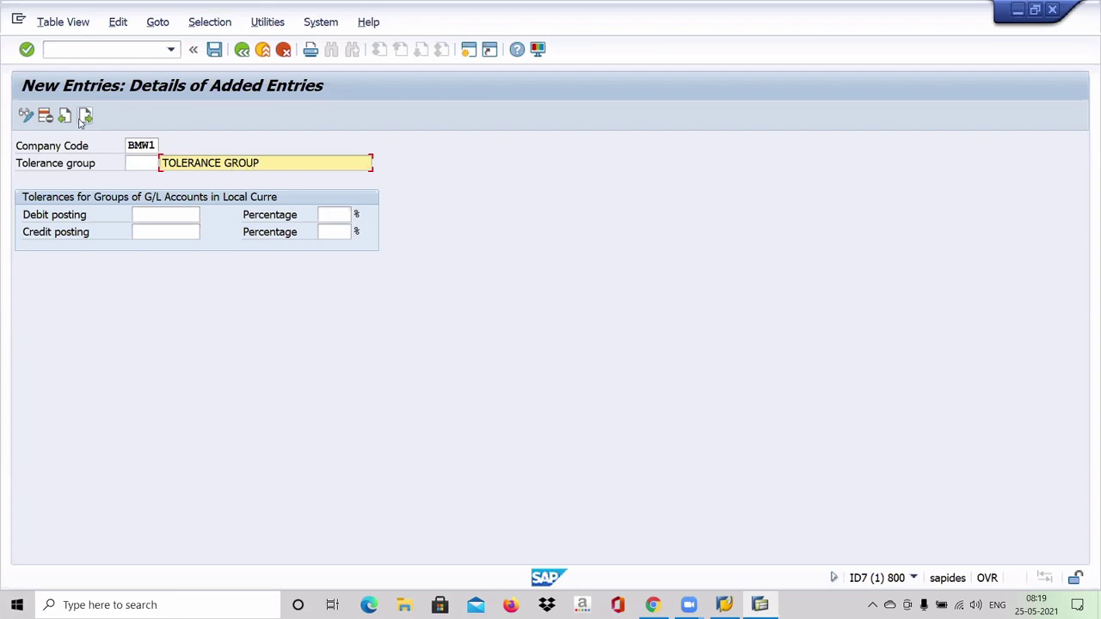
type(" FOR")
type("G")
type("/L")
type(" ACCOU9")
key("BackSpace")
key("BackSpace")
key("BackSpace")
key("BackSpace")
key("BackSpace")
type("/C")
type(" BM")
key("BackSpace")
key("BackSpace")
type("BMW")
key("BackSpace")
key("BackSpace")
key("BackSpace")
key("BackSpace")
key("BackSpace")
key("BackSpace")
type("BMW1")
key("Tab")
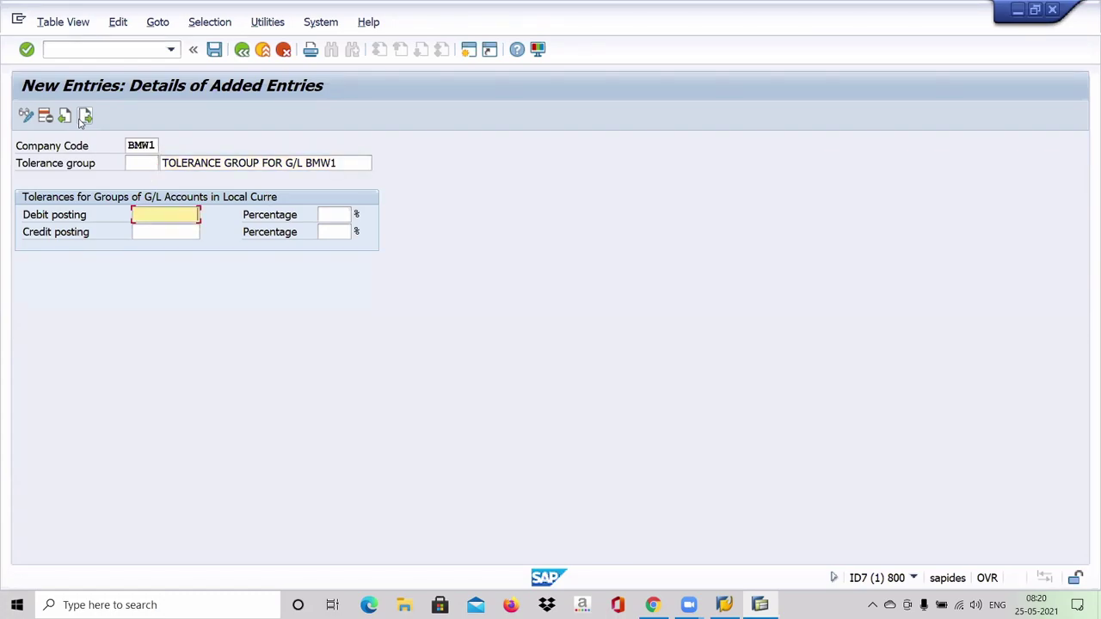
Step: Set the debit and credit posting tolerances to 100 and 1 % each, and save the entry under customizing request ID7K903912
type("100")
key("Tab")
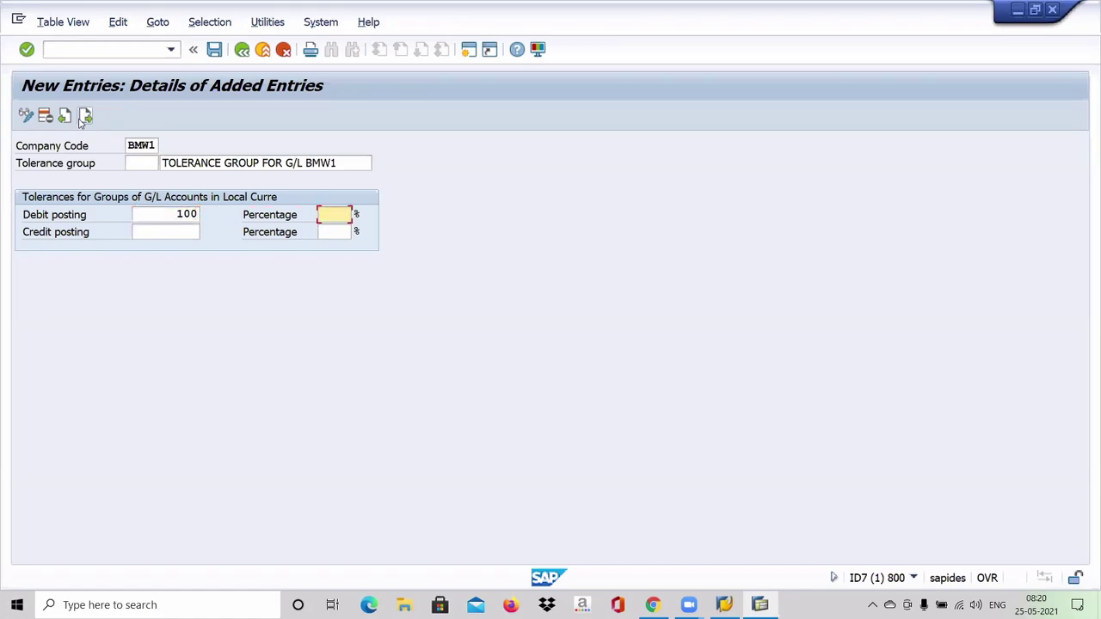
type("1")
key("Tab")
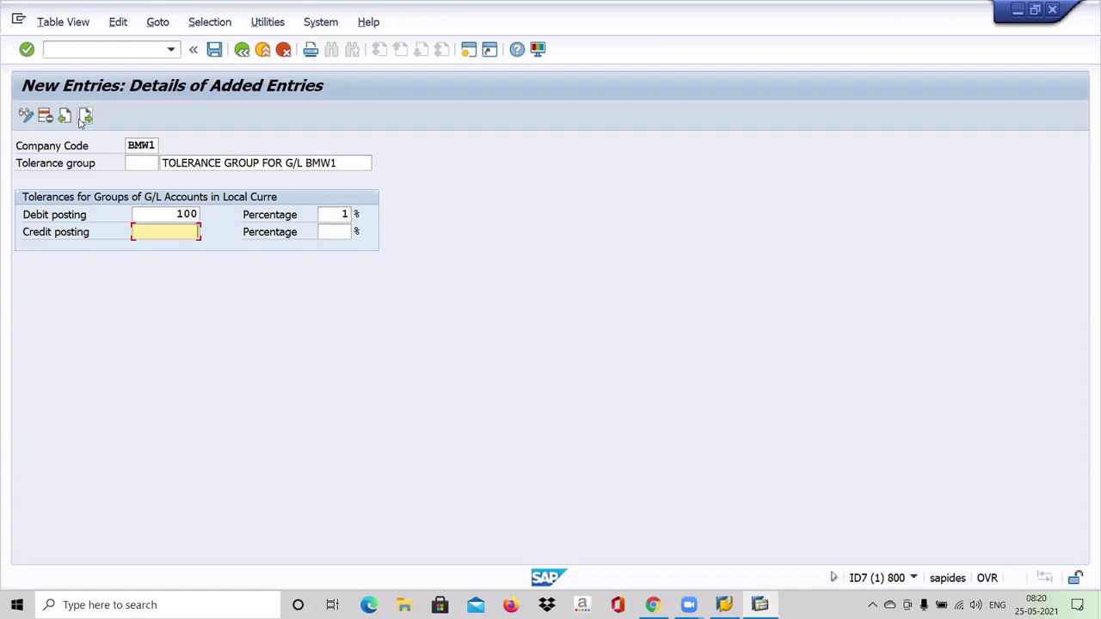
type("100")
key("Tab")
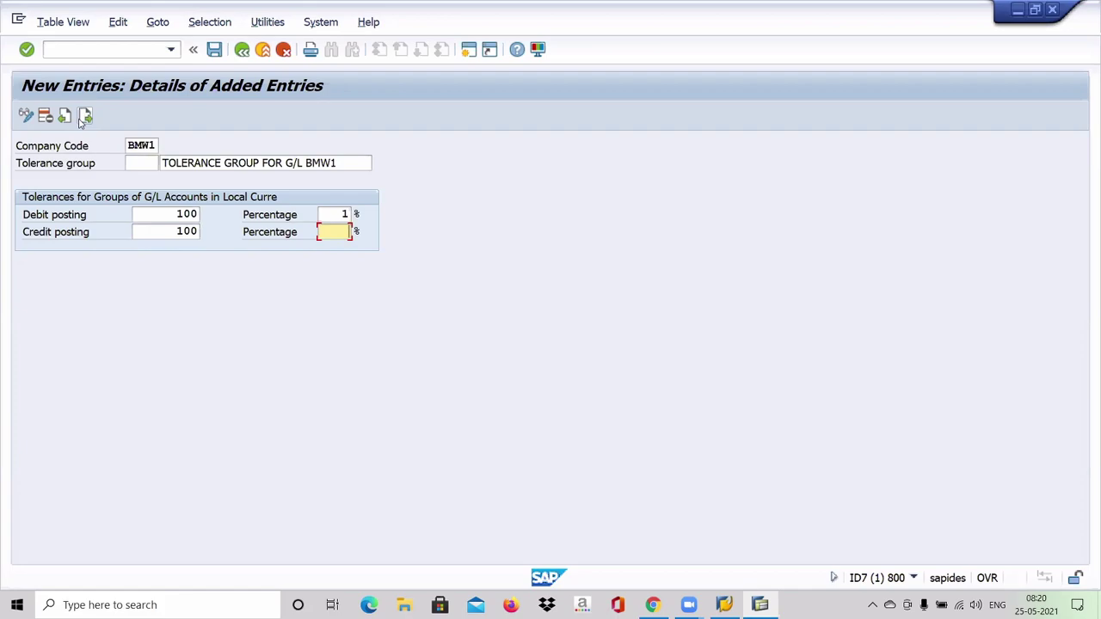
type("1")
key("Return")
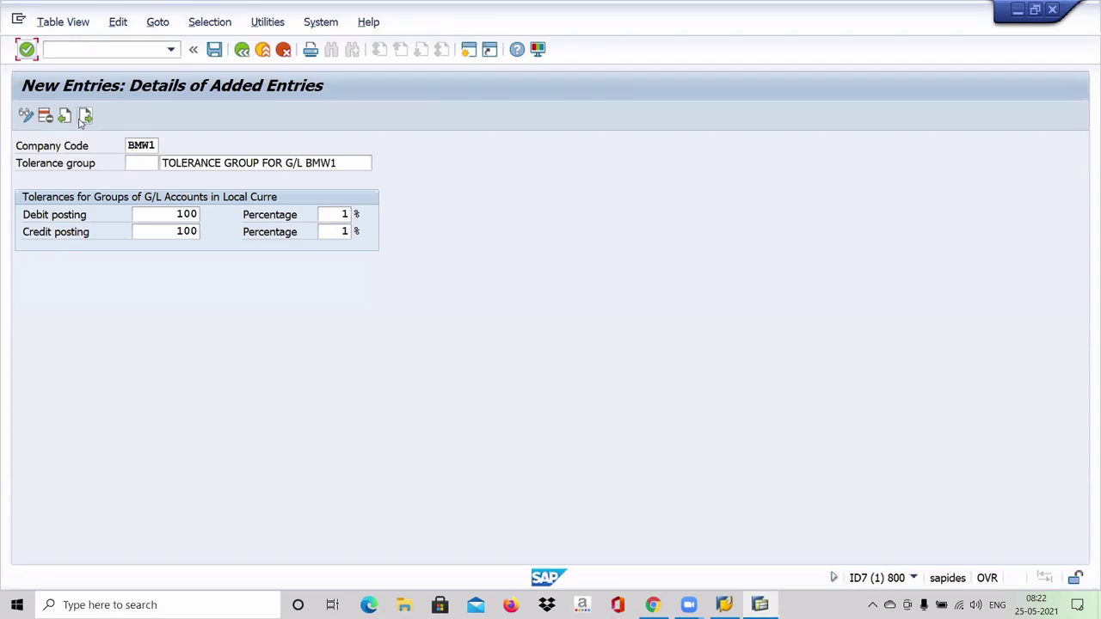
left_click(214, 50)
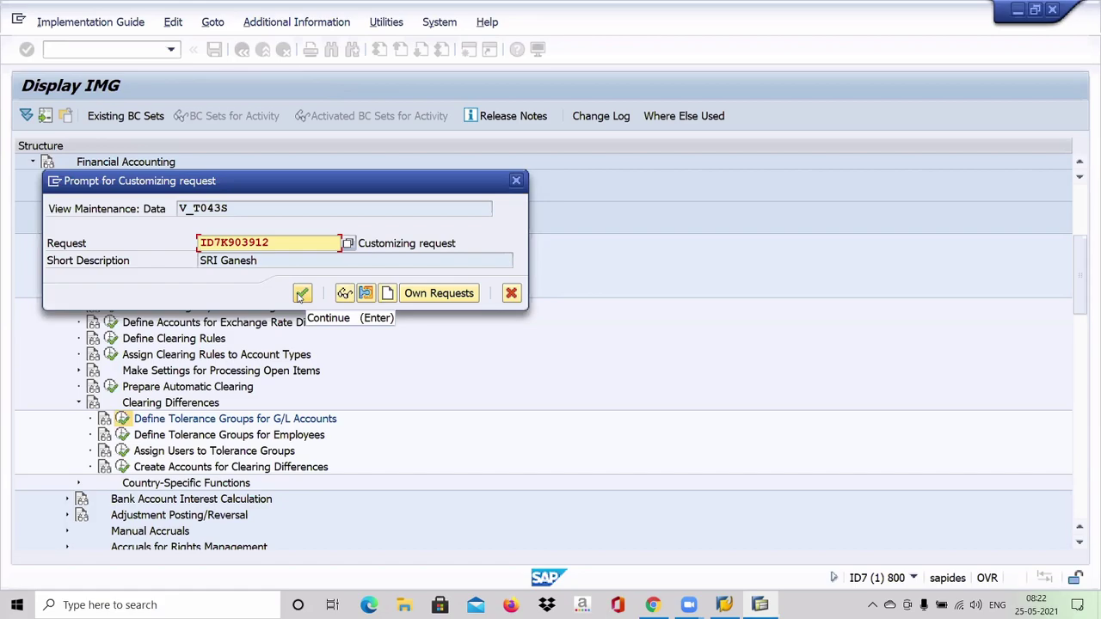
left_click(301, 293)
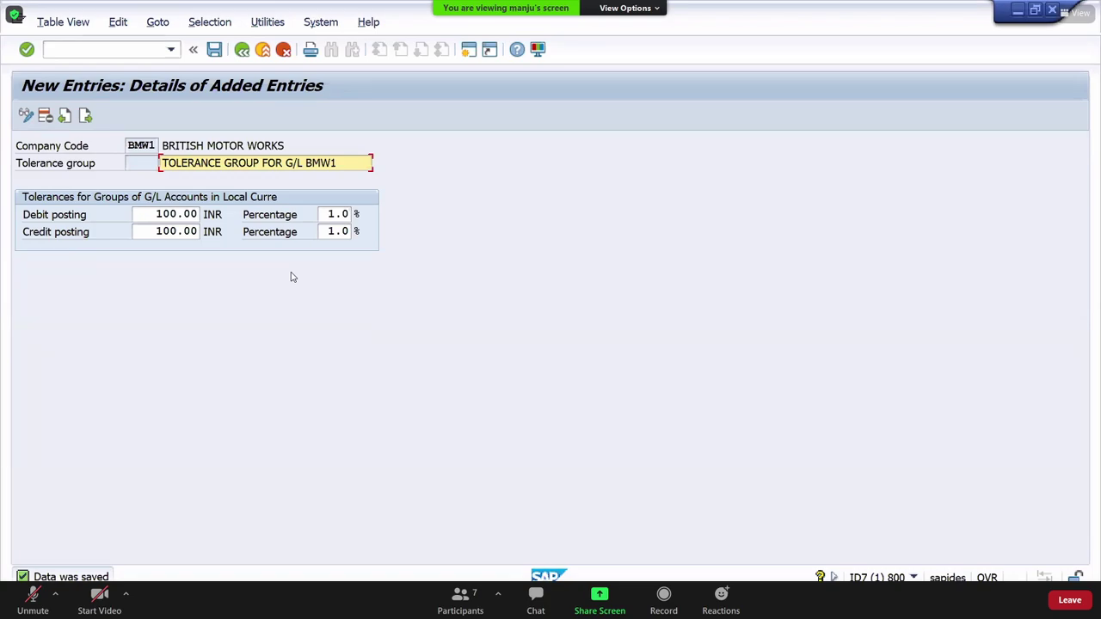
Step: Check the meeting's participants list with the microphone temporarily unmuted, minimize the list and mute the microphone again
left_click(33, 598)
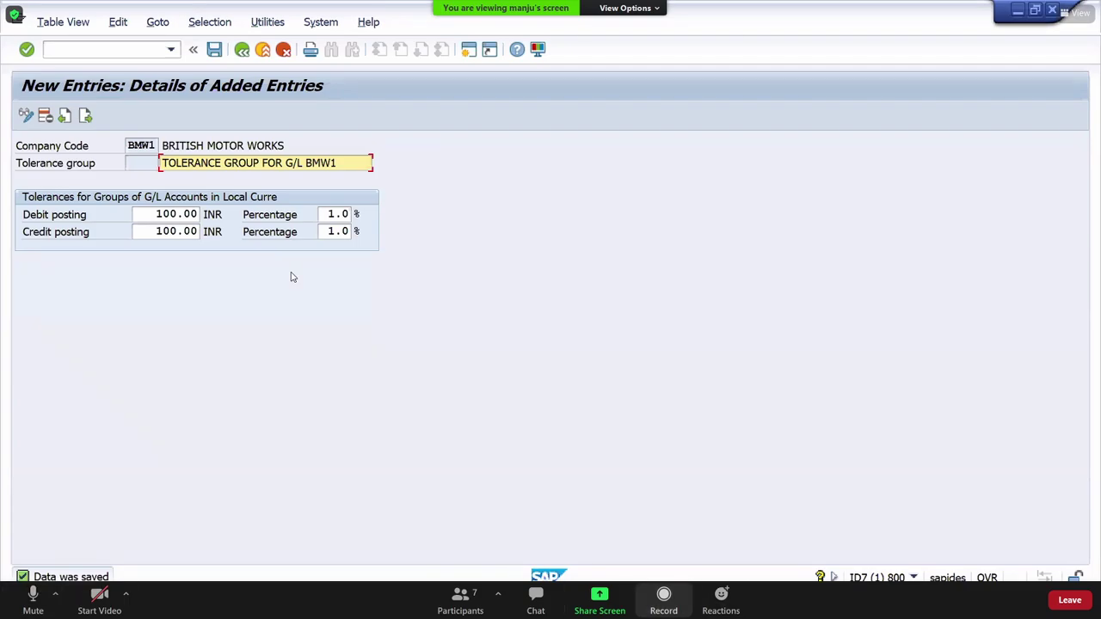
left_click(460, 599)
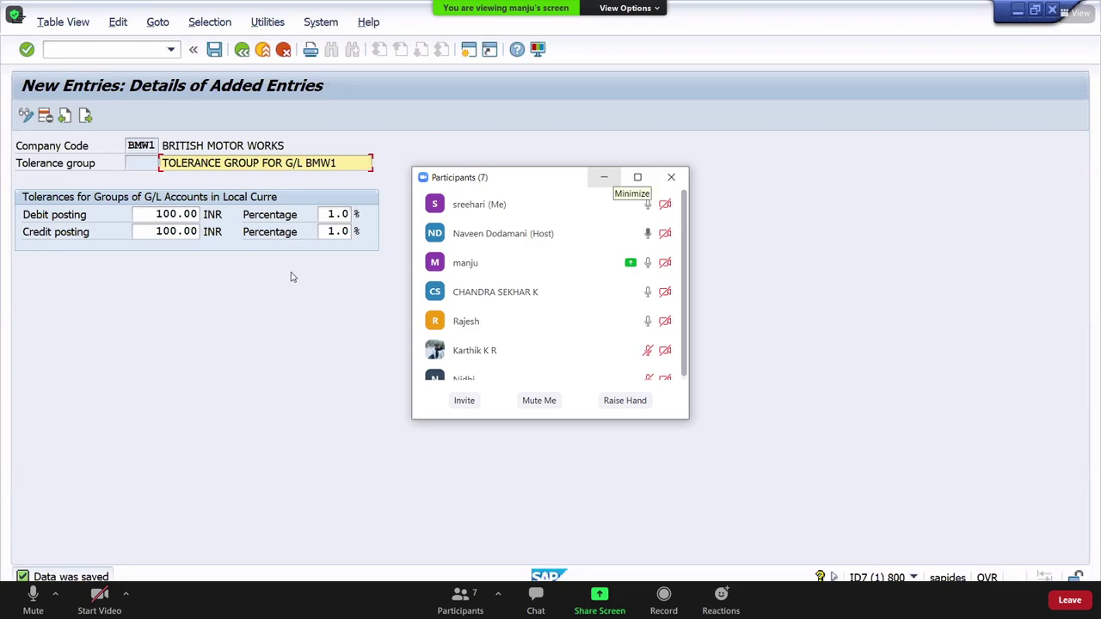
scroll(550, 306, "down", 1)
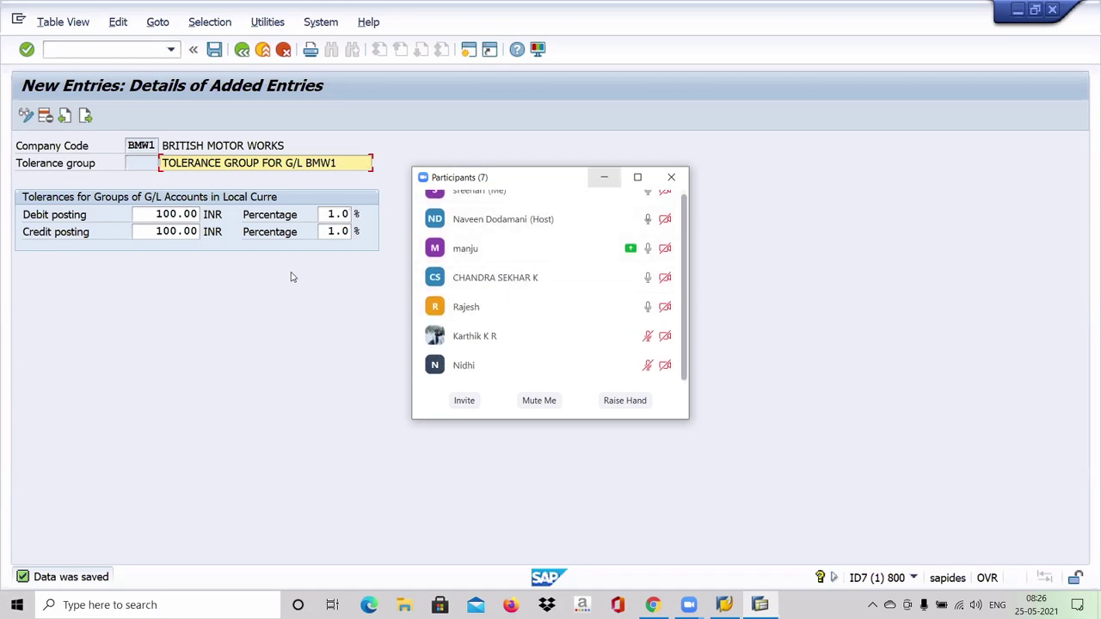
left_click(604, 177)
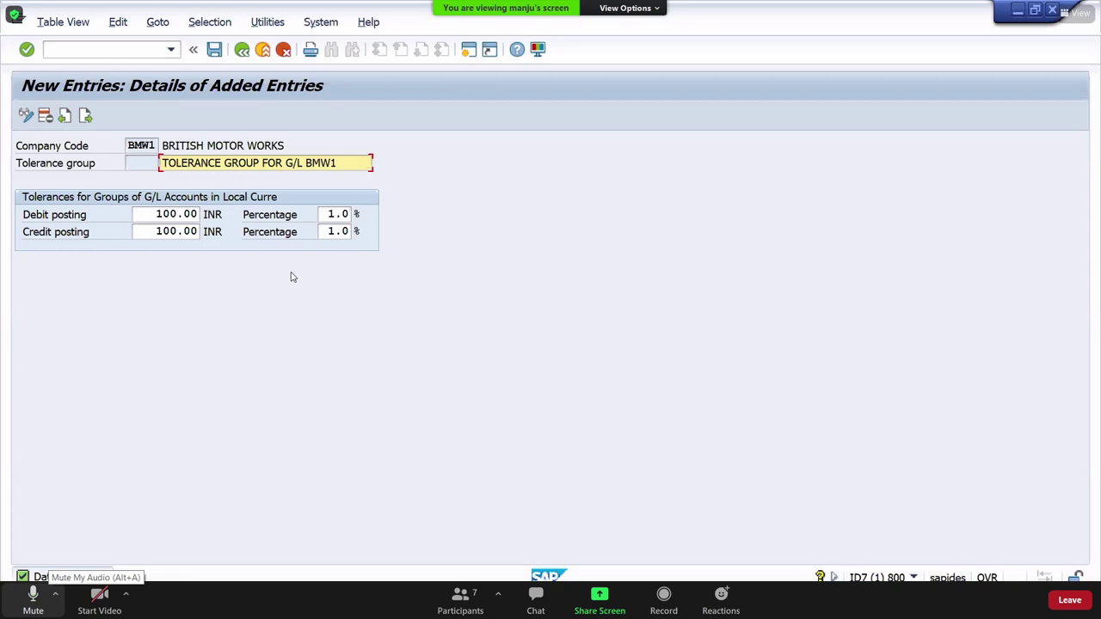
left_click(33, 598)
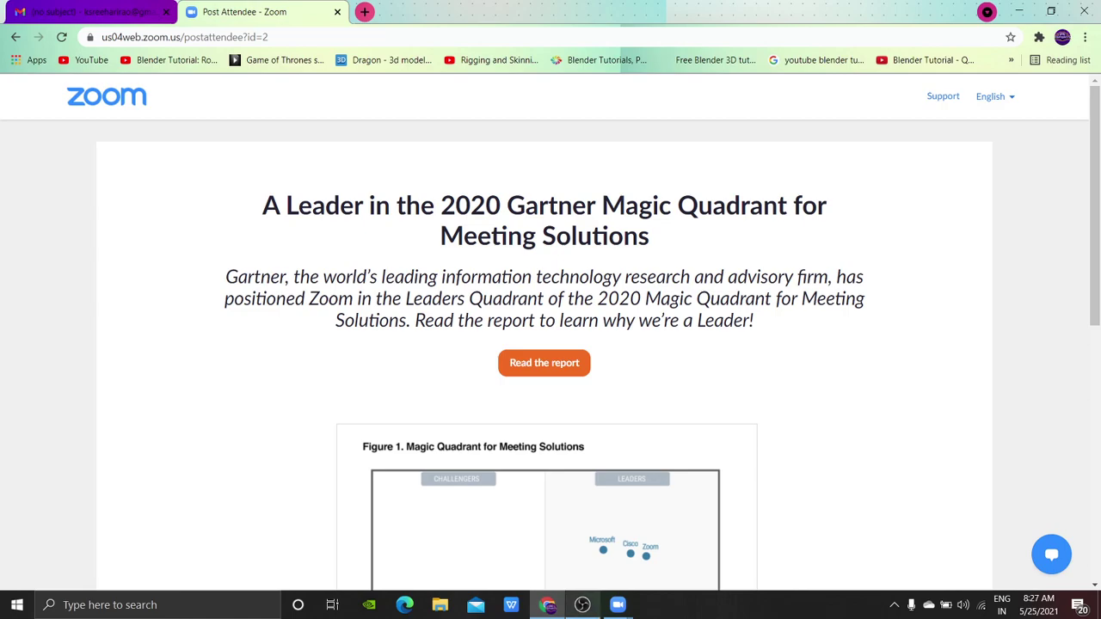
Step: Switch to the OBS window
left_click(582, 605)
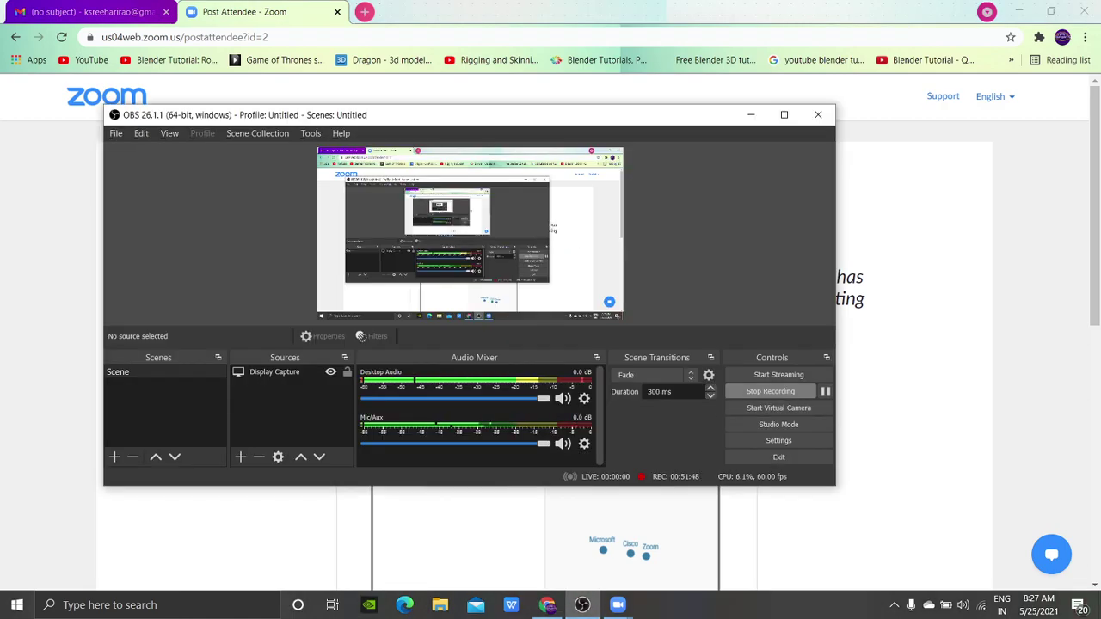